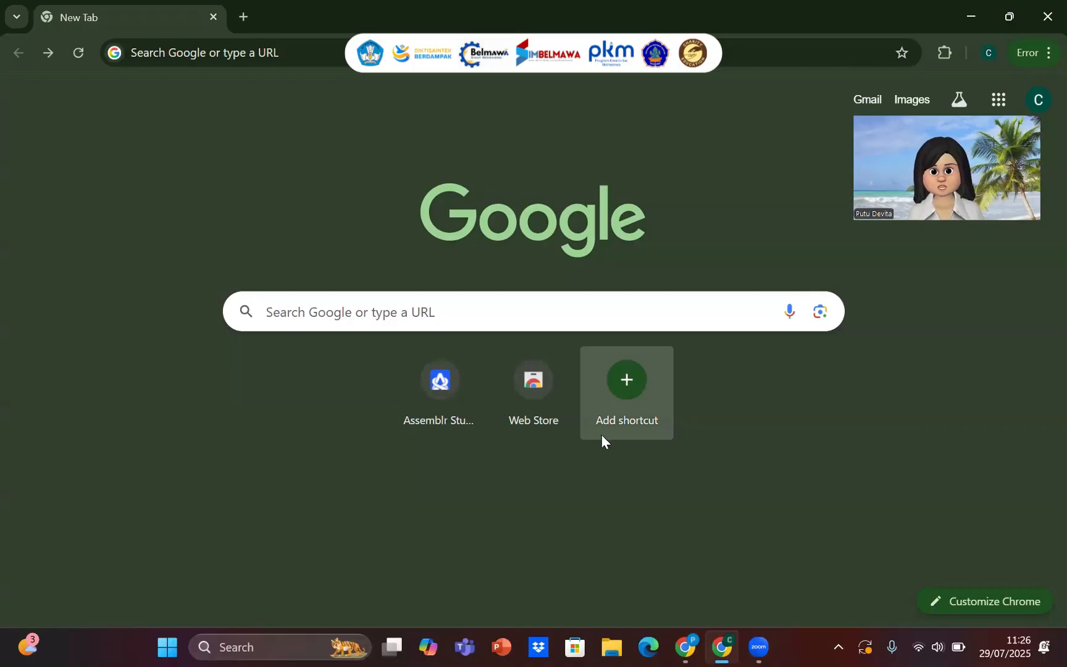
Search Google for "assemblr edu" and open the Assemblr EDU website
click(402, 324)
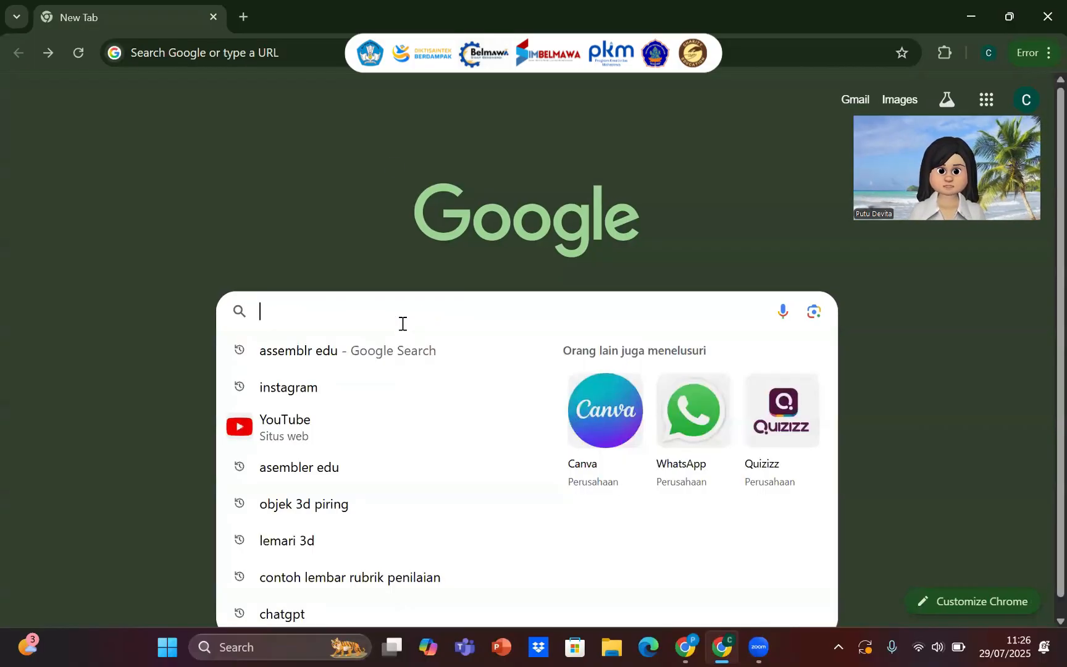
text(asse)
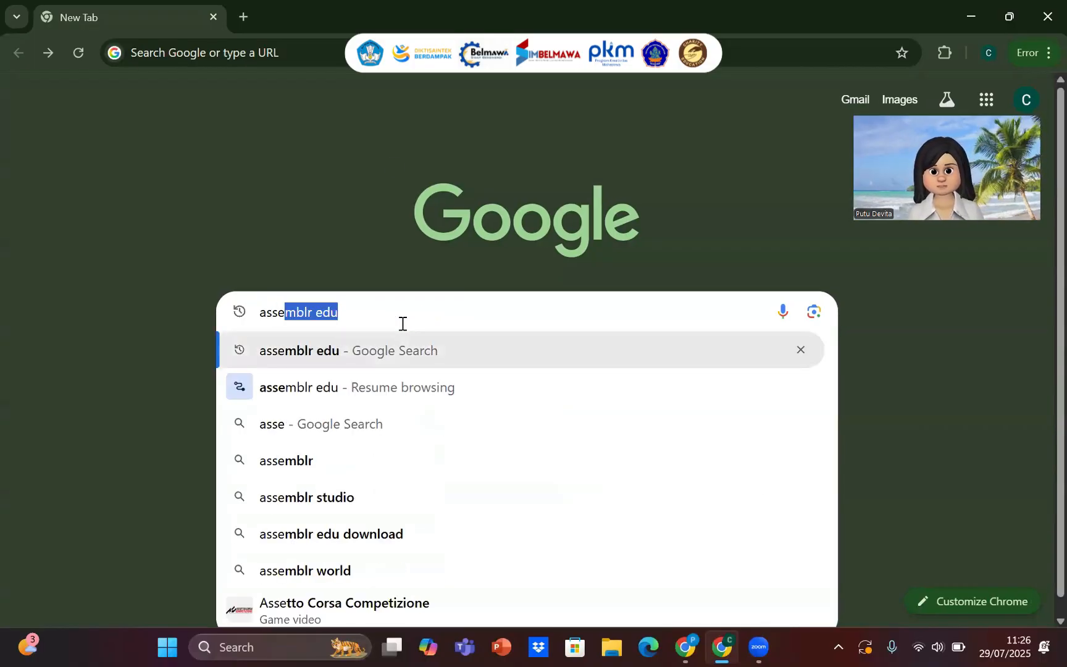
text(mblr edu)
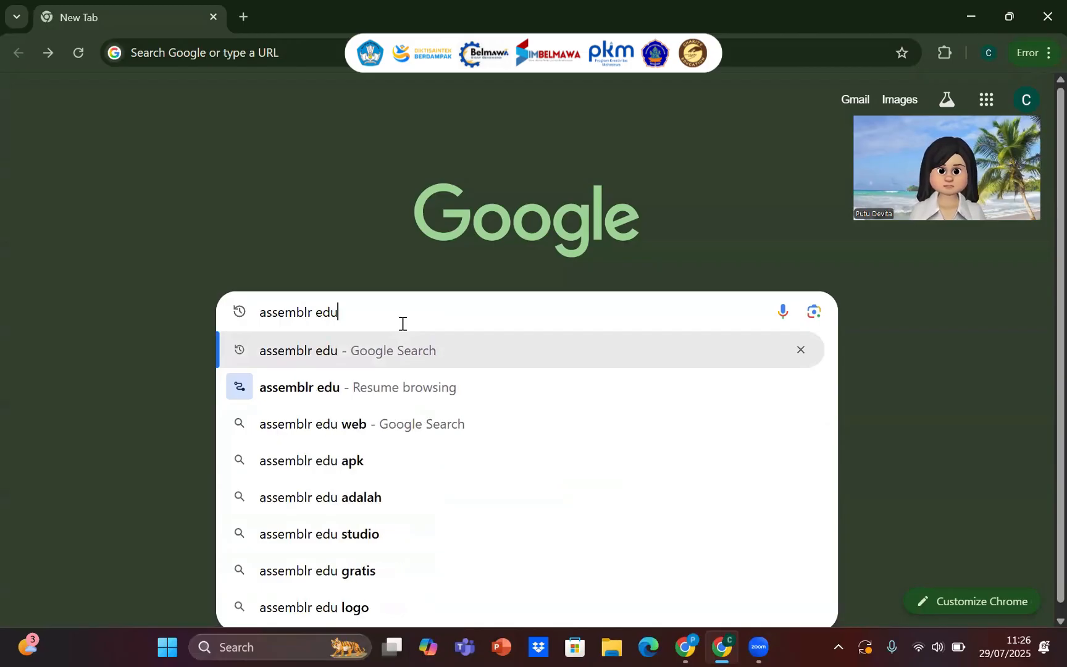
key(Return)
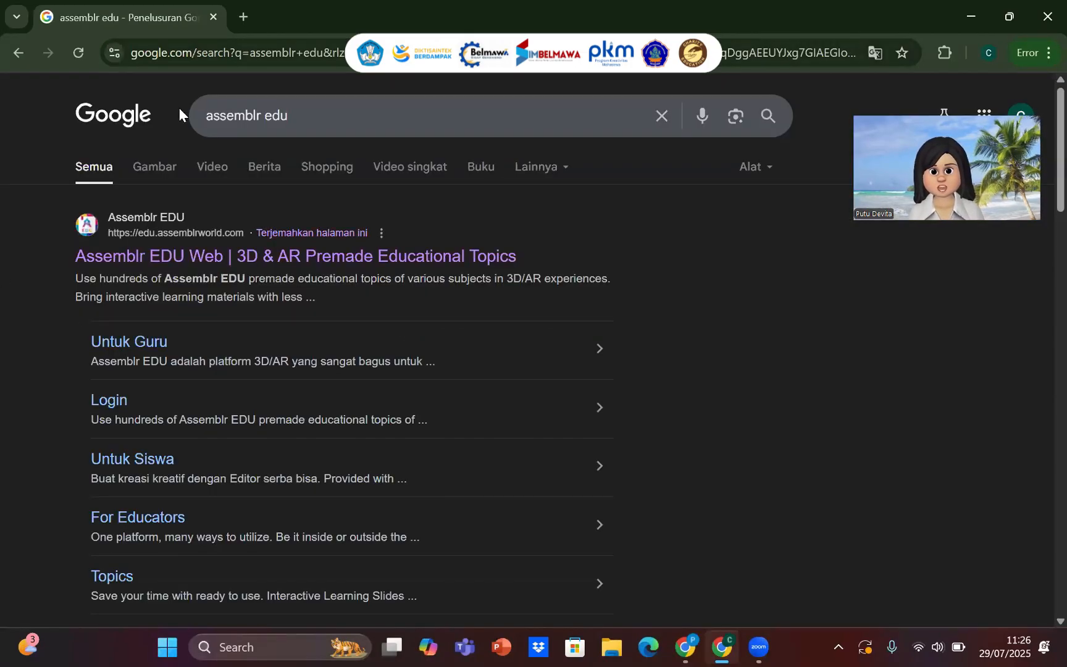
click(148, 250)
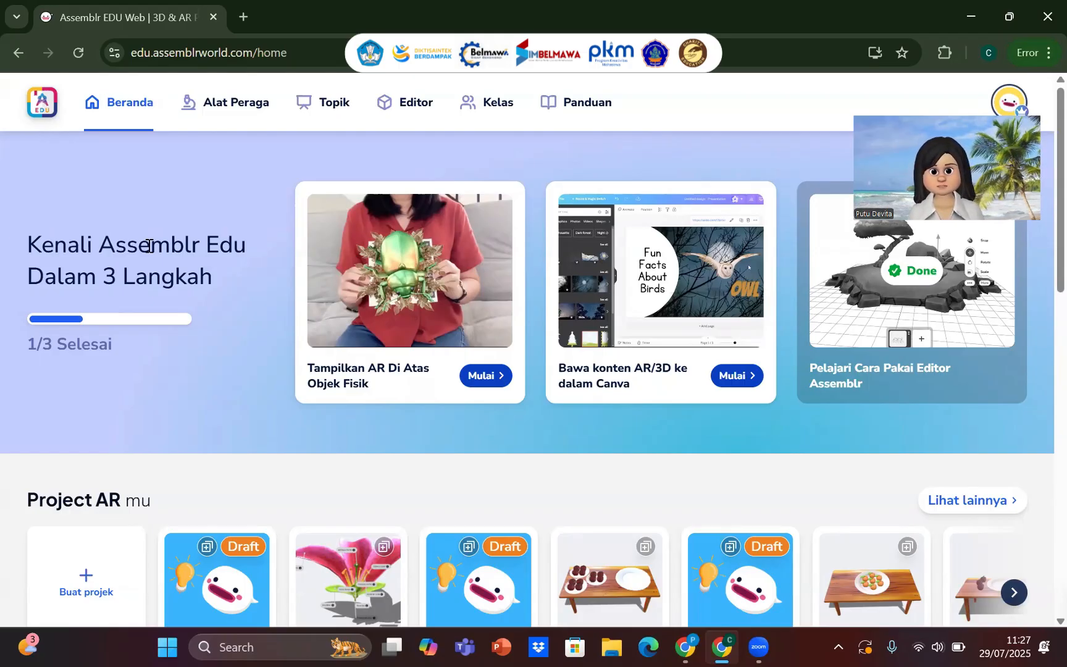
Create a new AR project from the home page using the Default Editor
scroll(153, 515, down, 1)
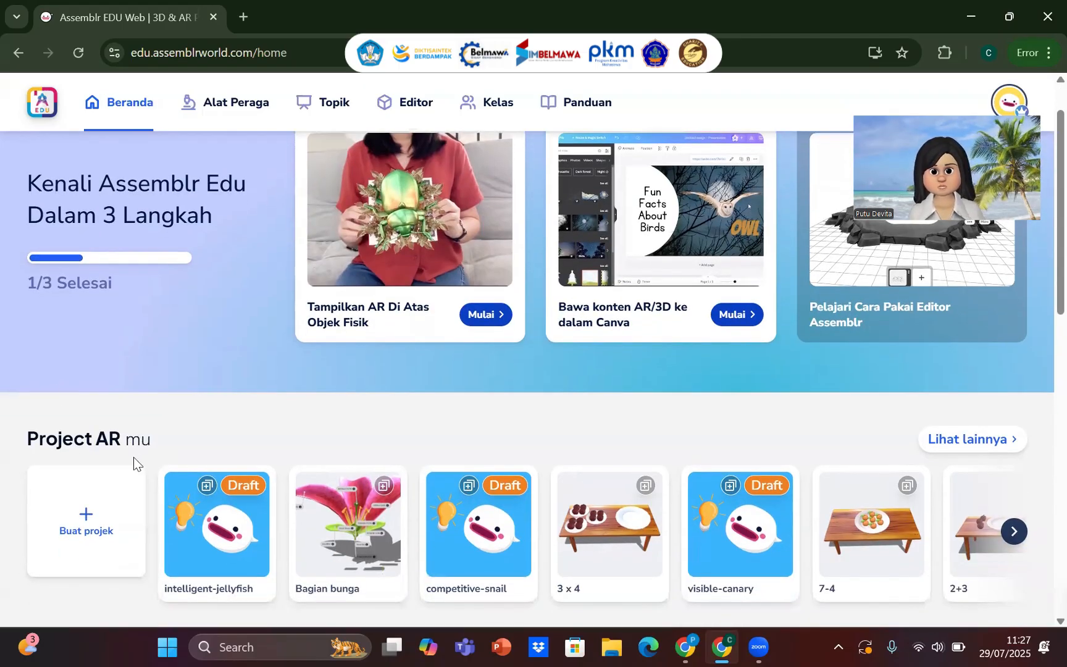
click(73, 539)
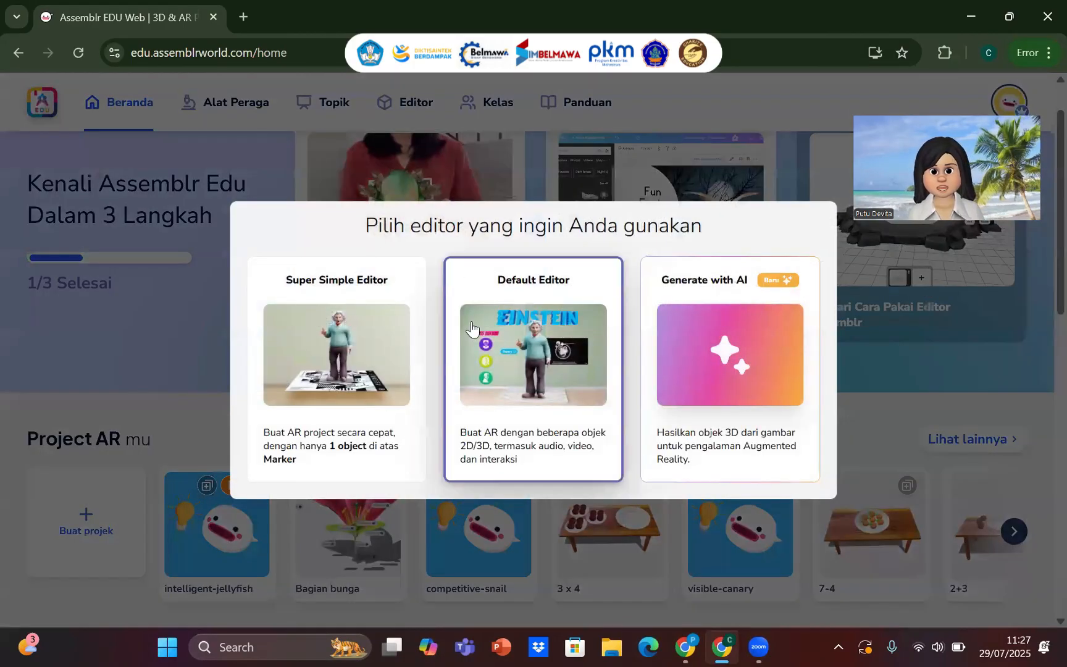
click(576, 346)
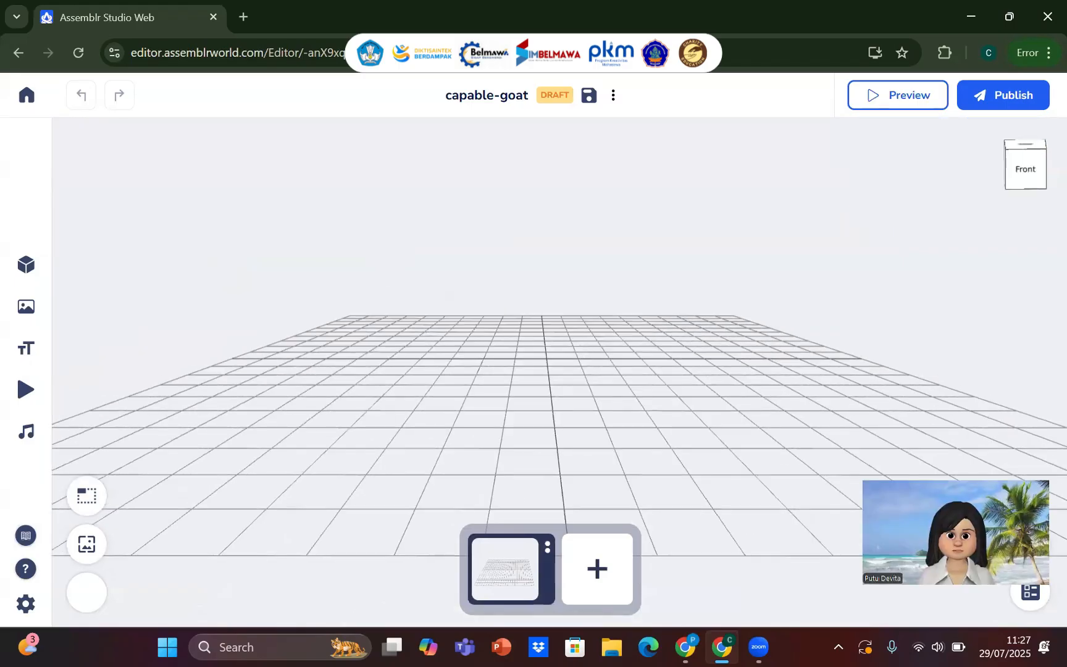
Open the search in the 3D Library
drag(688, 367, 685, 352)
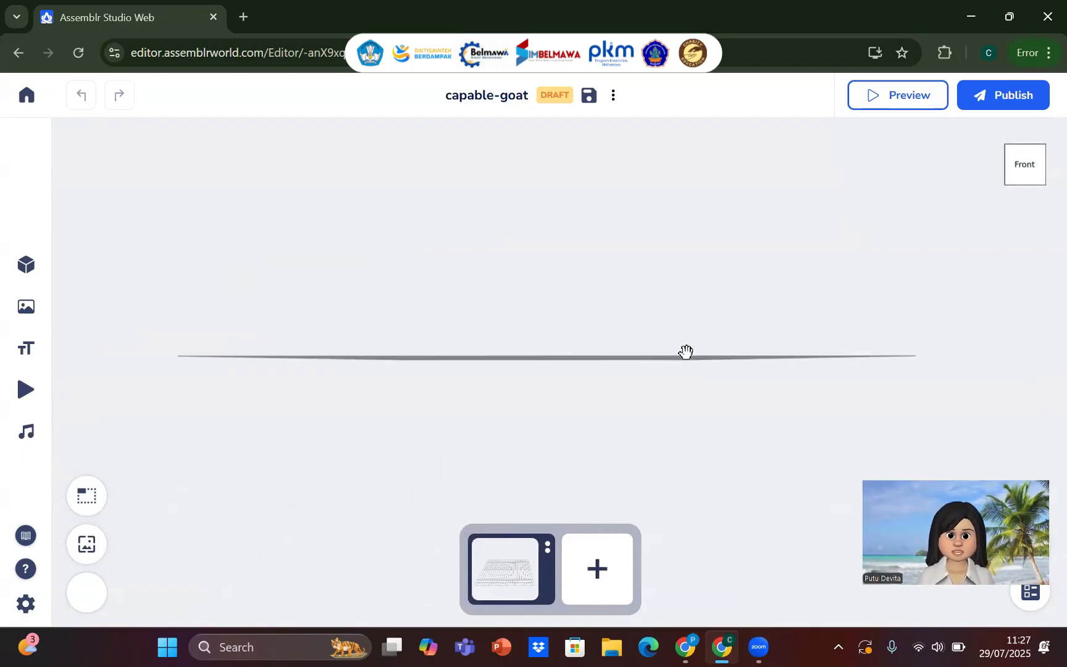
scroll(685, 352, up, 2)
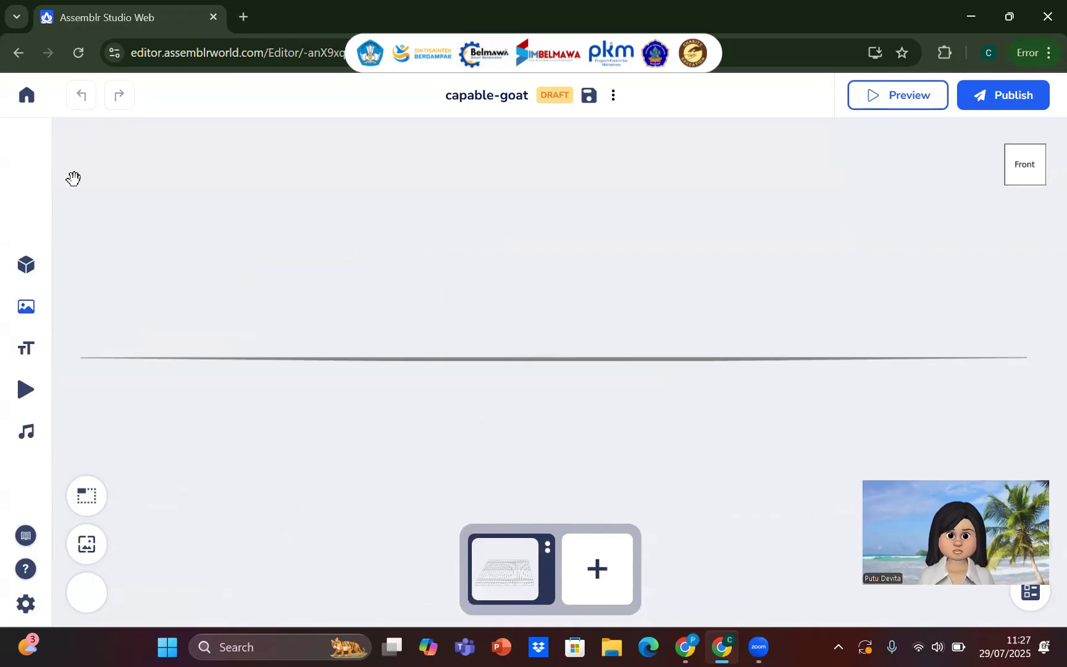
click(26, 265)
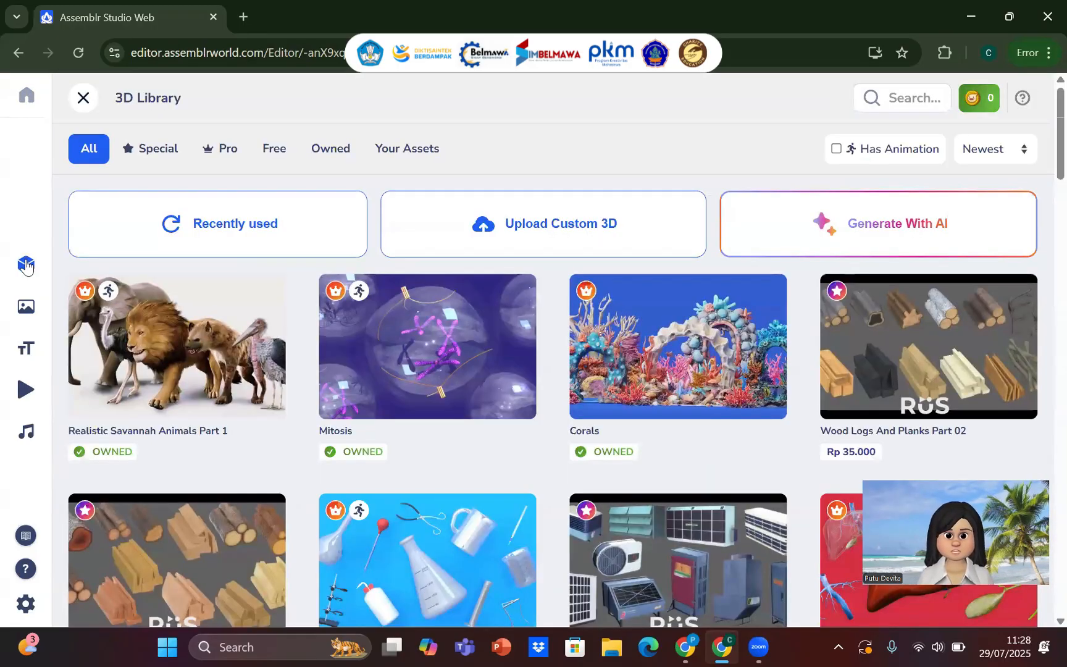
click(896, 99)
text(tombol)
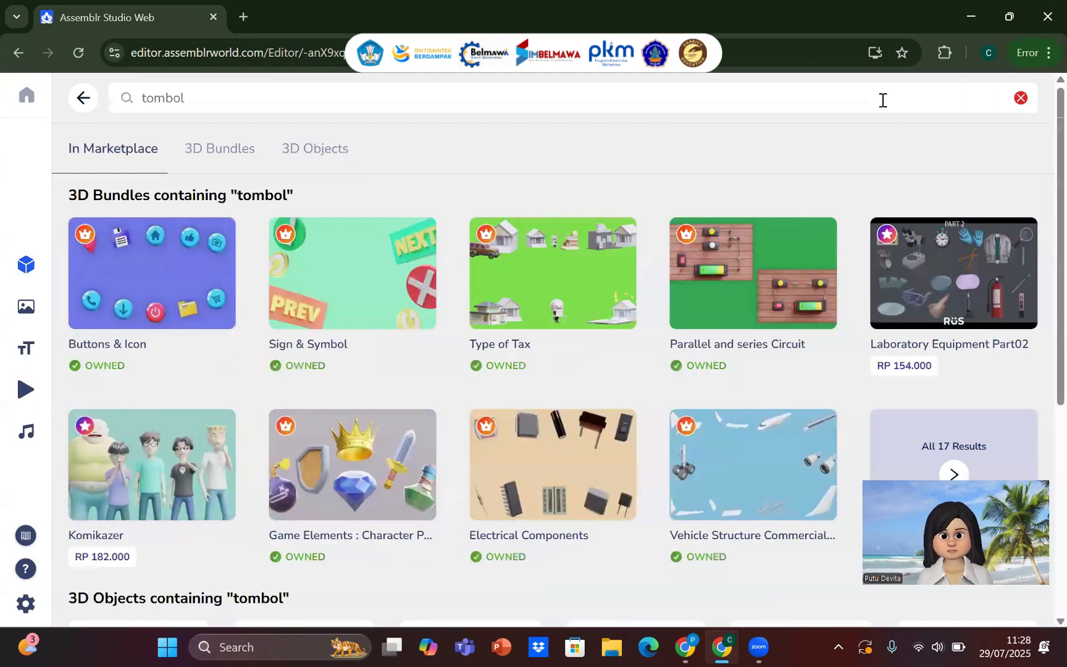
click(883, 100)
key(BackSpace)
key(BackSpace)
key(BackSpace)
key(BackSpace)
key(BackSpace)
key(BackSpace)
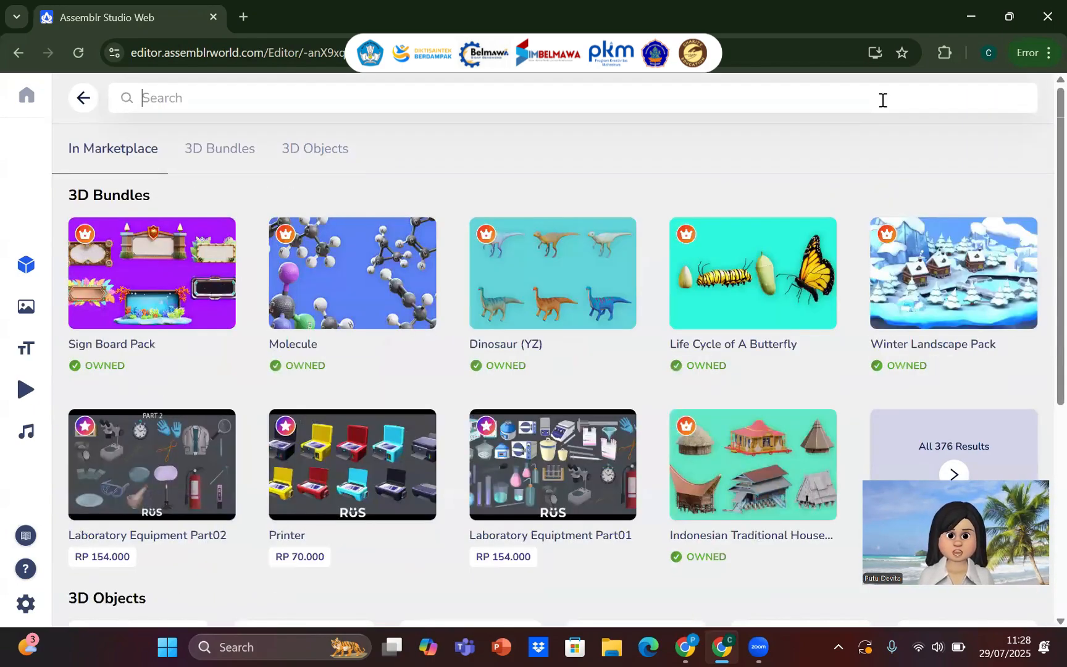
Search the 3D objects for "bunga" and add the Lily Flower Anatomy object to the scene
text(bunga)
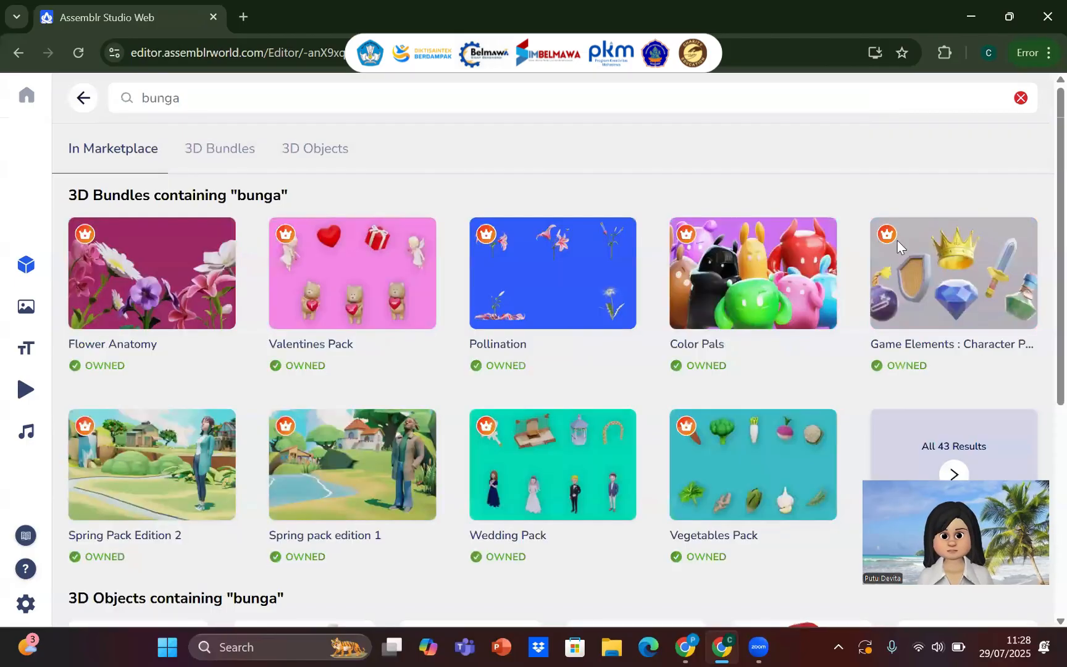
click(922, 440)
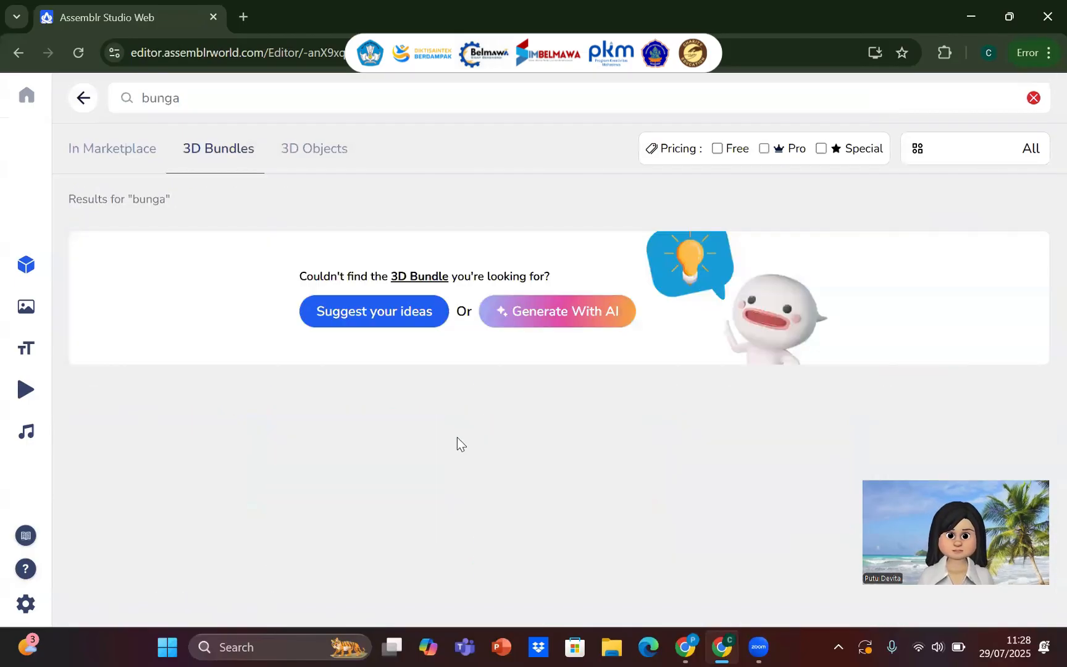
click(319, 159)
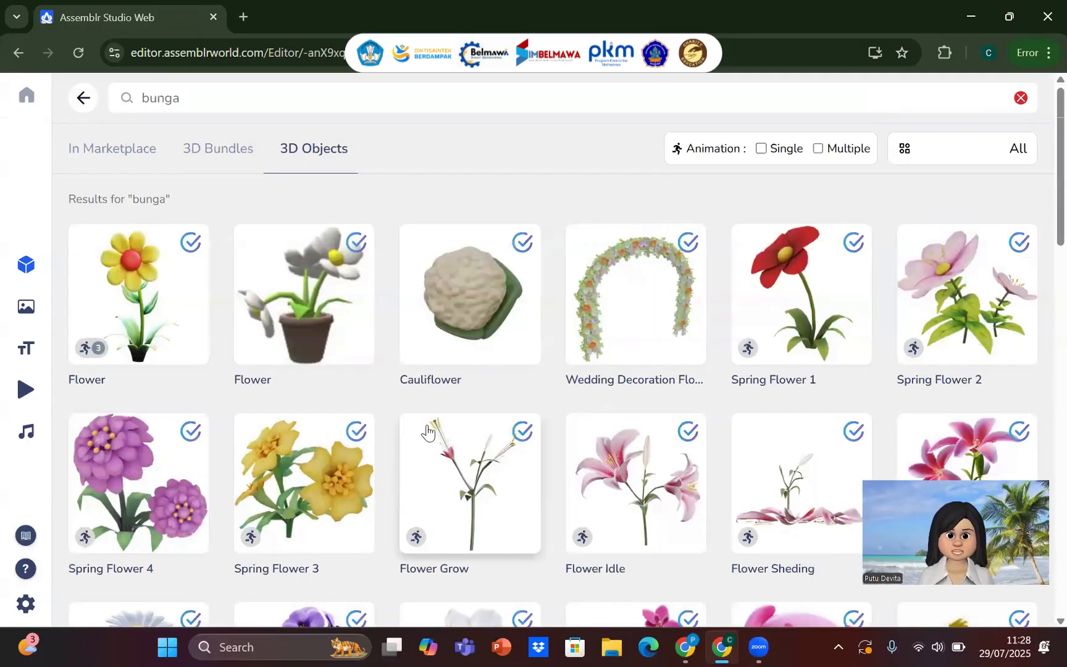
scroll(427, 430, down, 5)
scroll(427, 430, down, 3)
scroll(427, 430, up, 2)
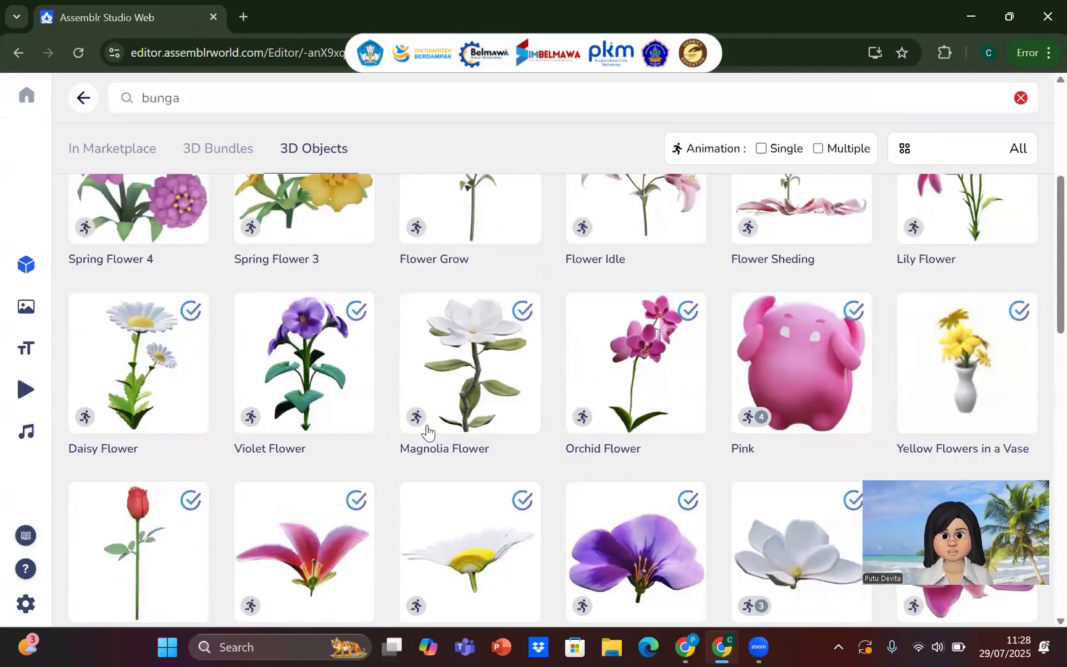
scroll(427, 432, down, 1)
scroll(428, 431, down, 1)
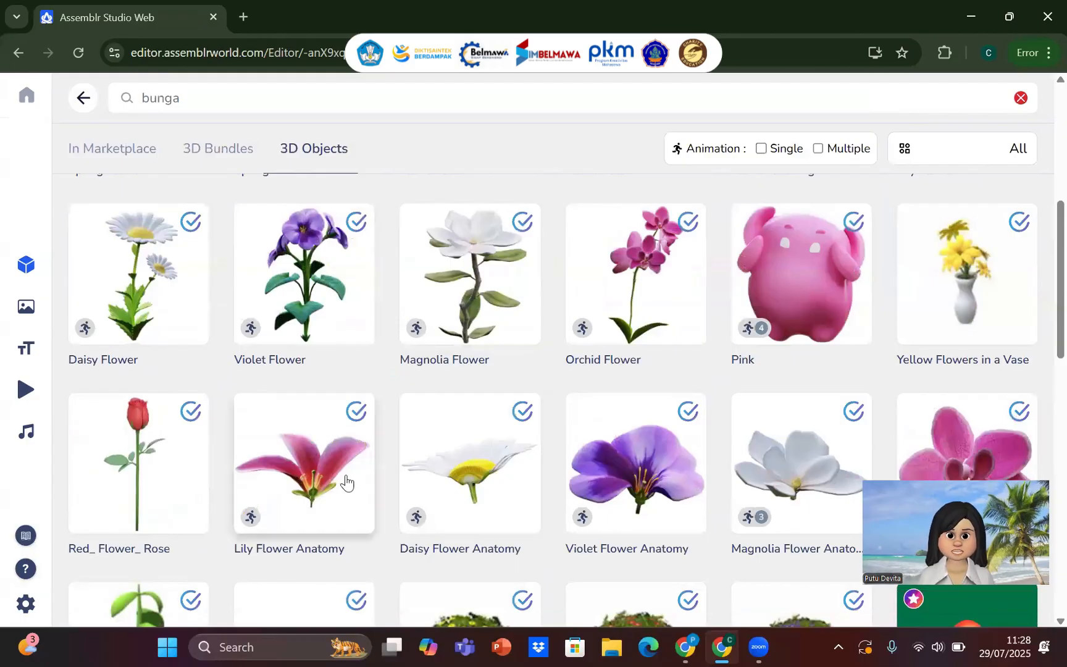
click(346, 482)
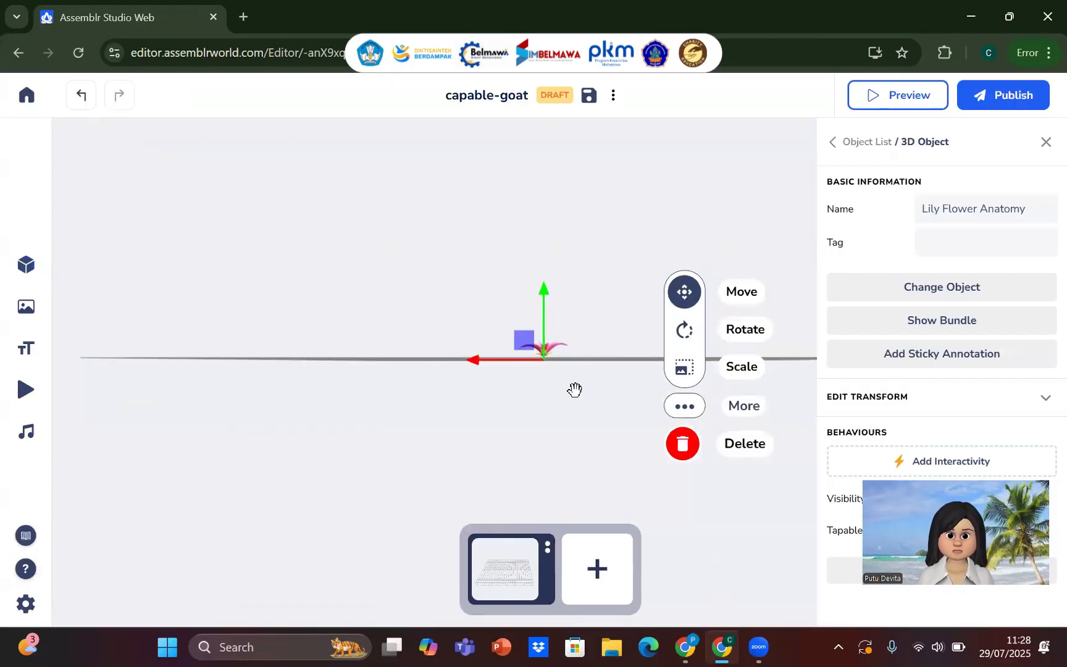
Scale the lily flower up several times its size and raise it above the grid
scroll(575, 389, up, 2)
scroll(574, 390, up, 2)
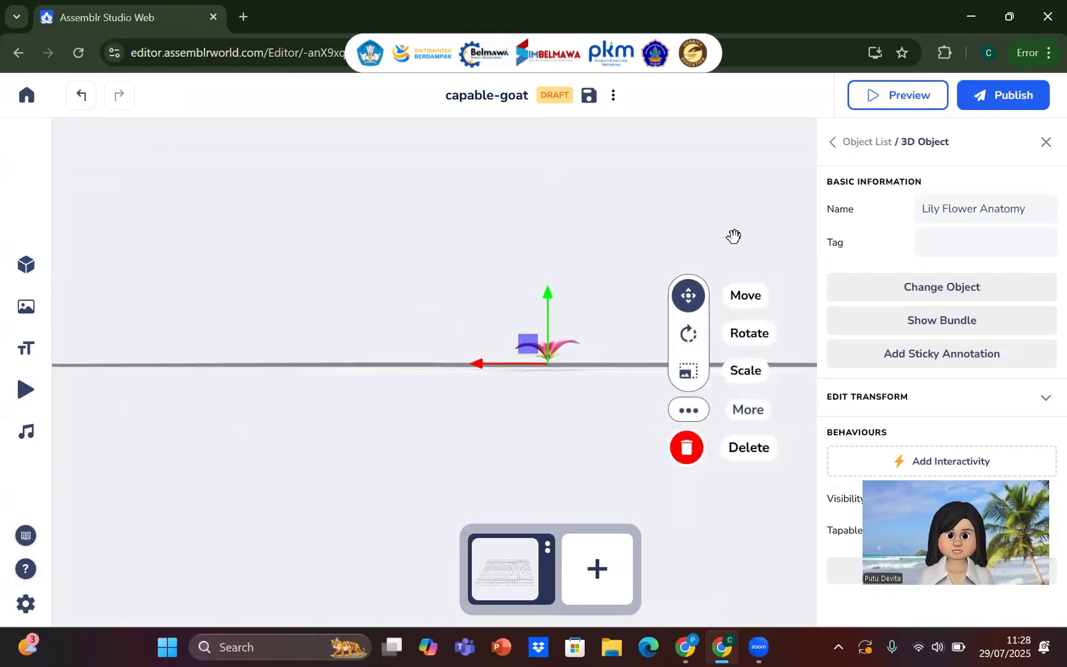
click(692, 378)
drag(596, 370, 740, 374)
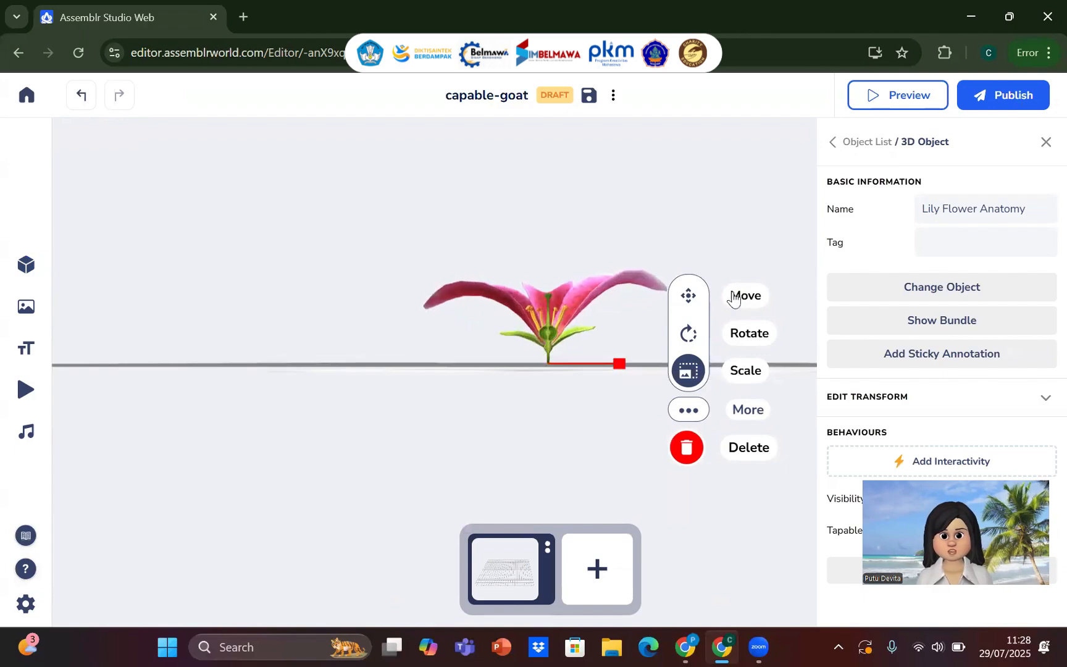
click(687, 302)
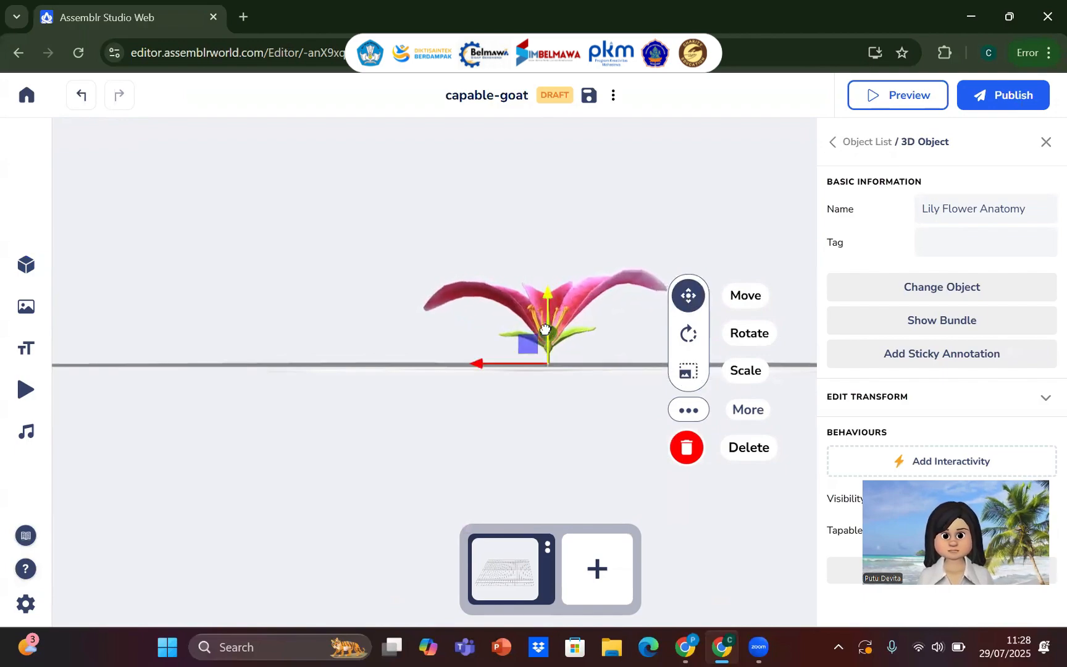
drag(544, 329, 530, 307)
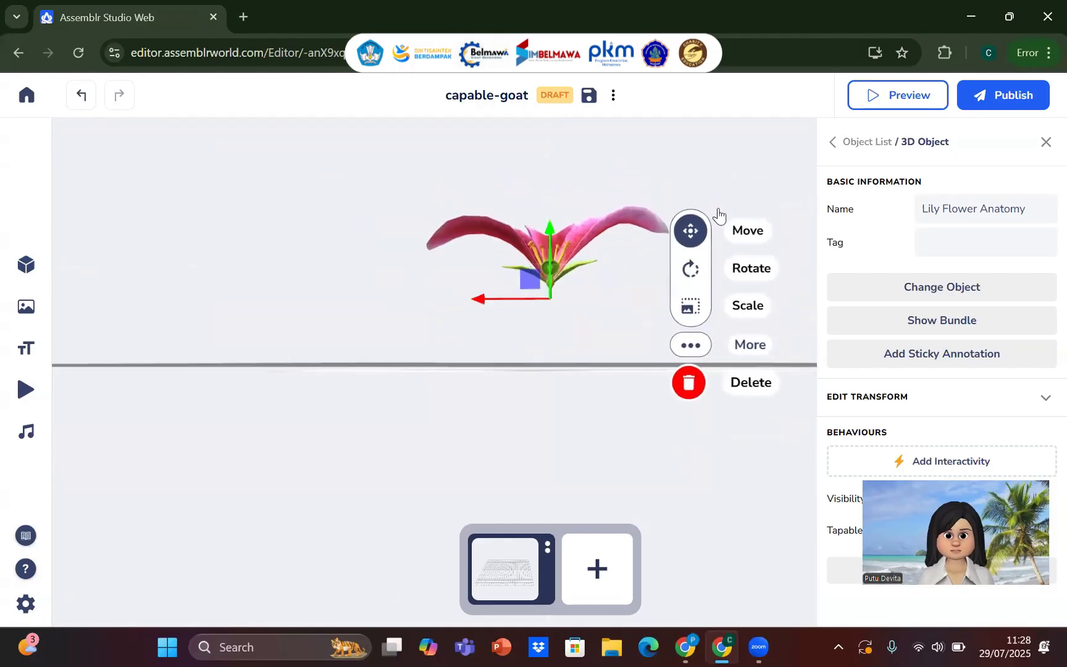
Examine the rotation and scaling handles on the lily flower and how the flower looks above the grid
click(691, 269)
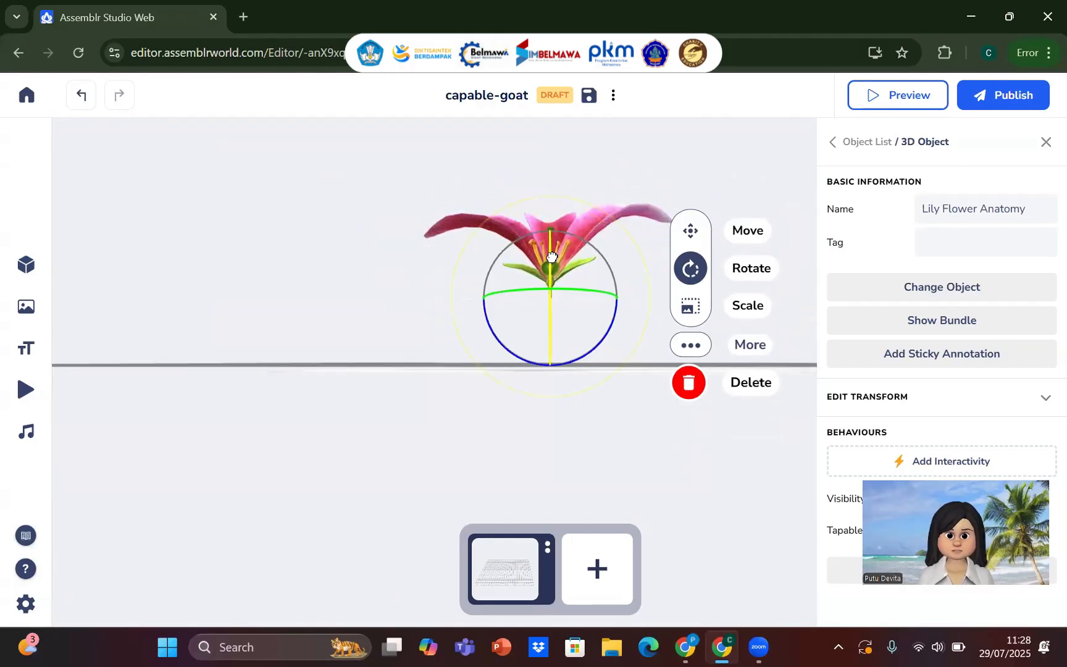
click(575, 489)
drag(575, 489, 563, 249)
click(564, 250)
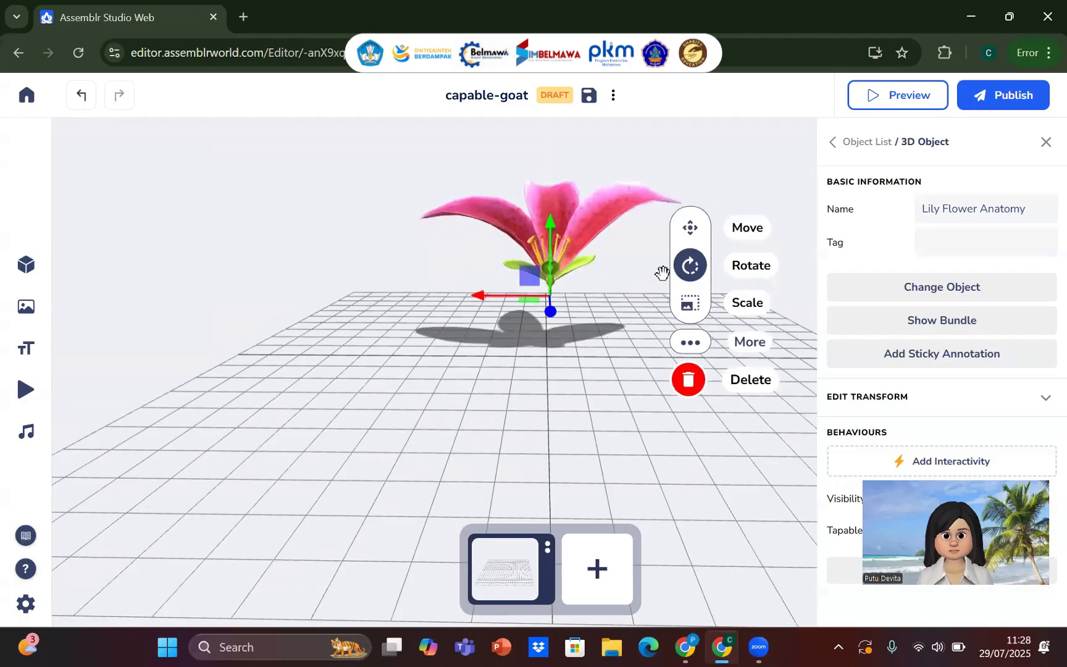
click(691, 267)
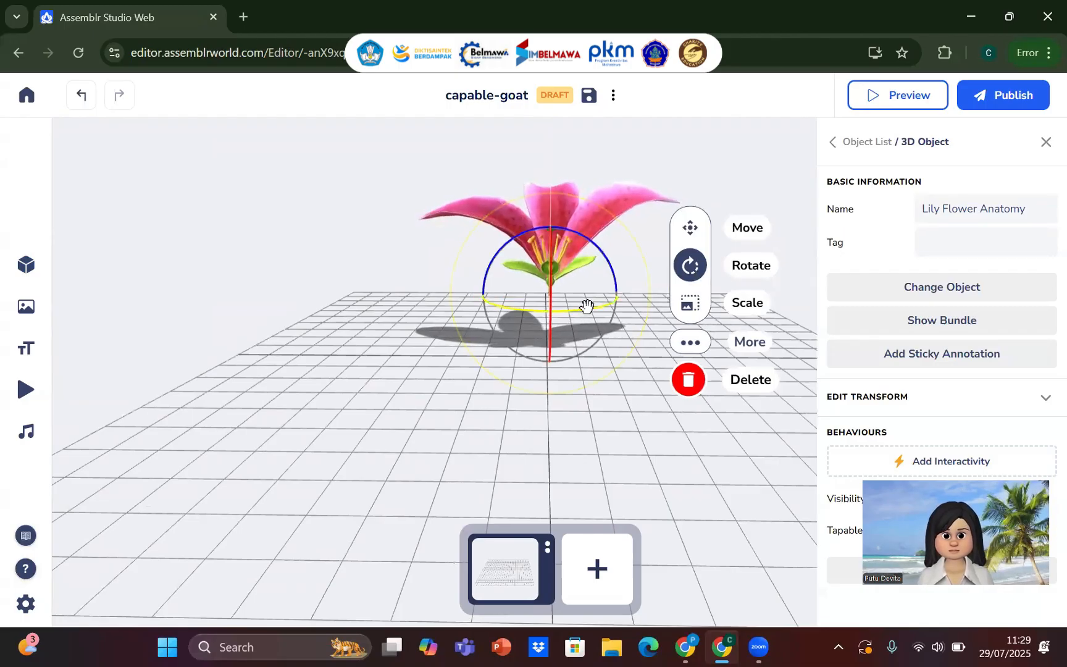
click(690, 302)
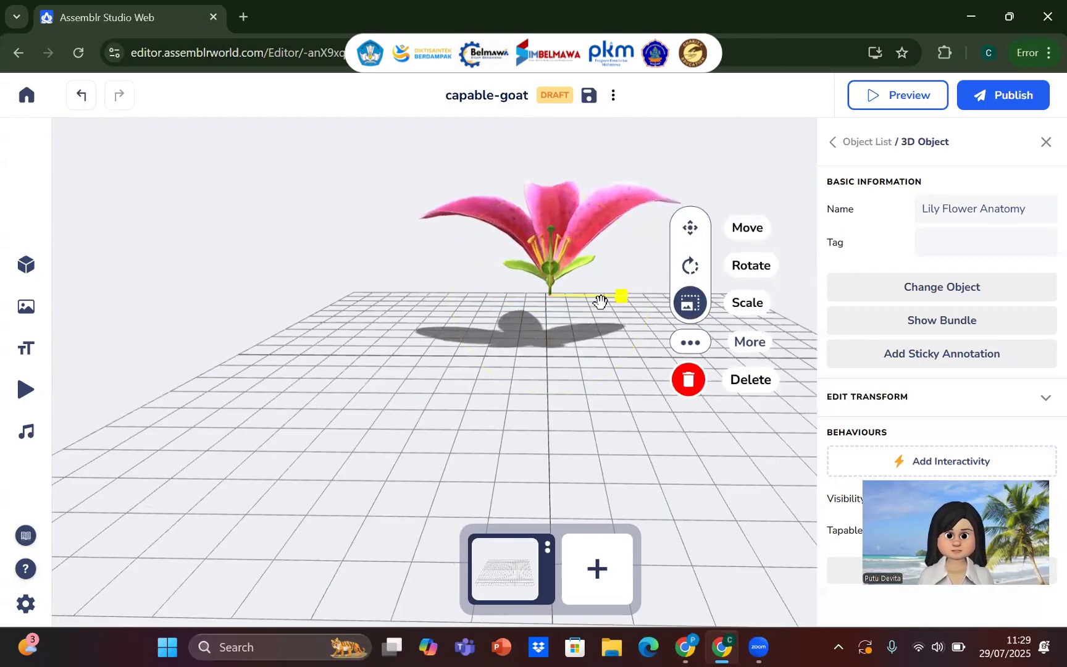
click(597, 409)
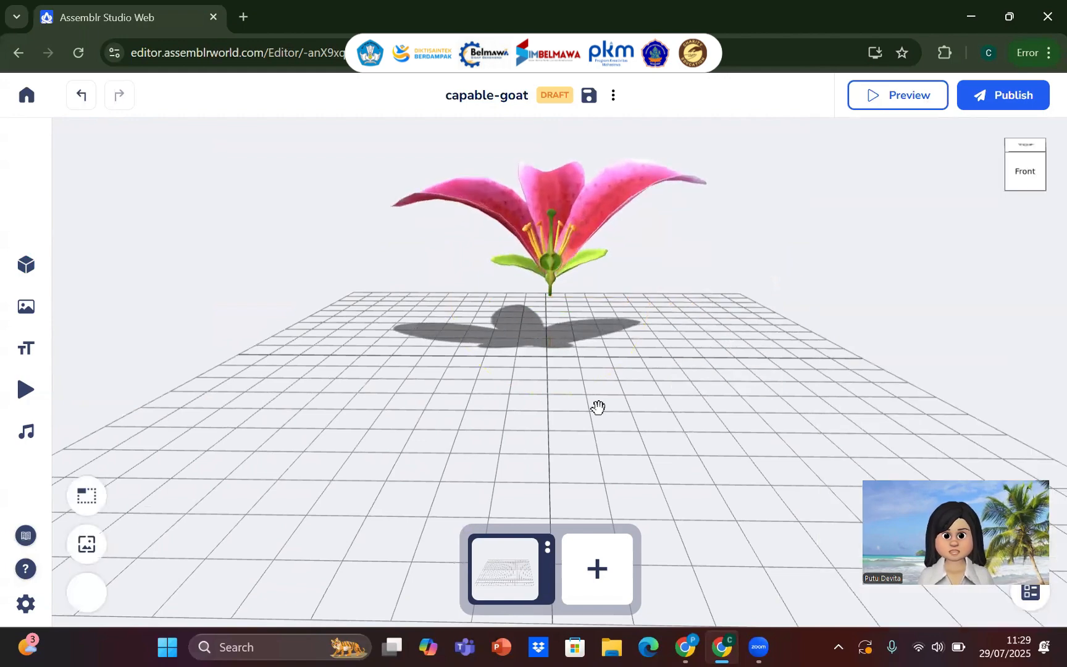
scroll(569, 350, down, 2)
scroll(569, 350, up, 3)
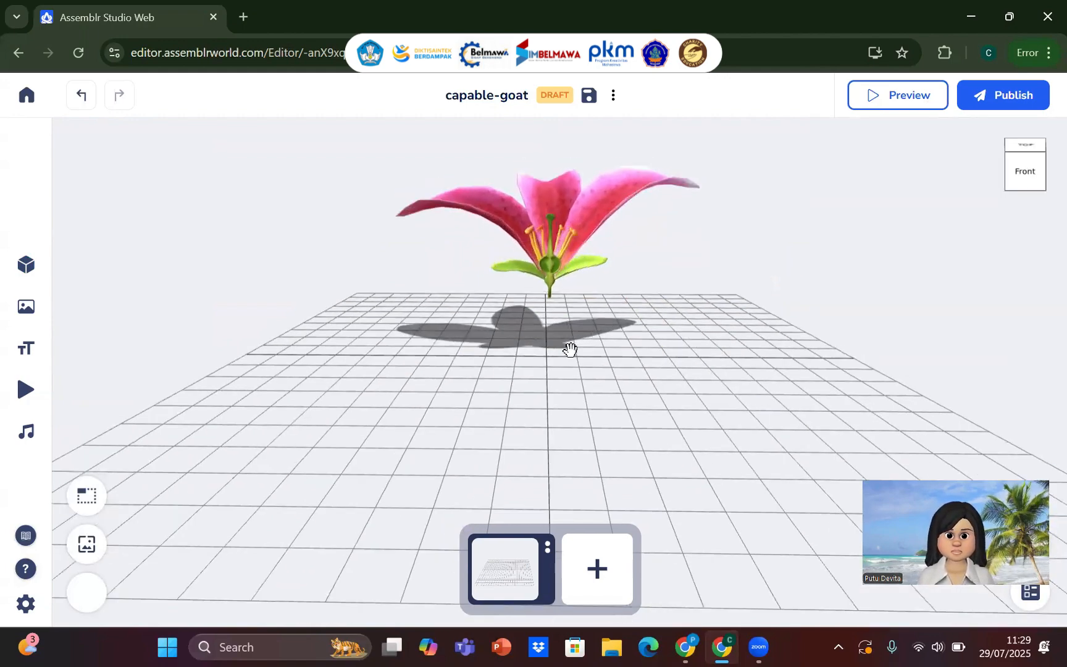
scroll(570, 350, down, 1)
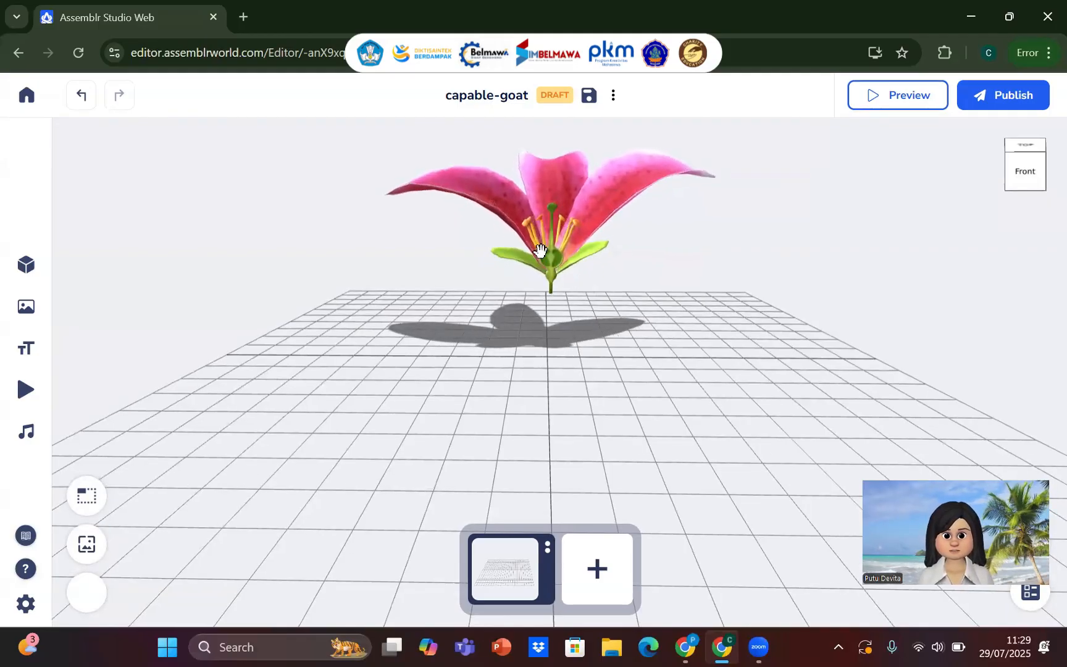
Start a line sticky annotation on the lily titled "MAHKOTA" with the text "Mahkota merupakan bagian bunga yang berwarna-warni dan terletak di lingkaran dalam kelopak"
click(573, 219)
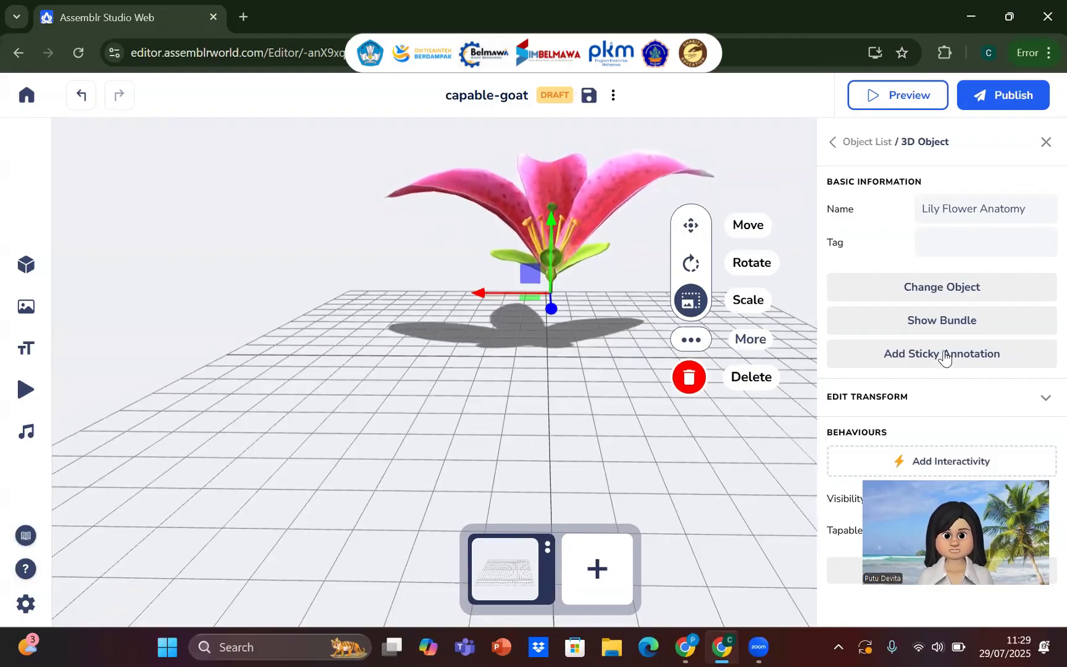
click(943, 354)
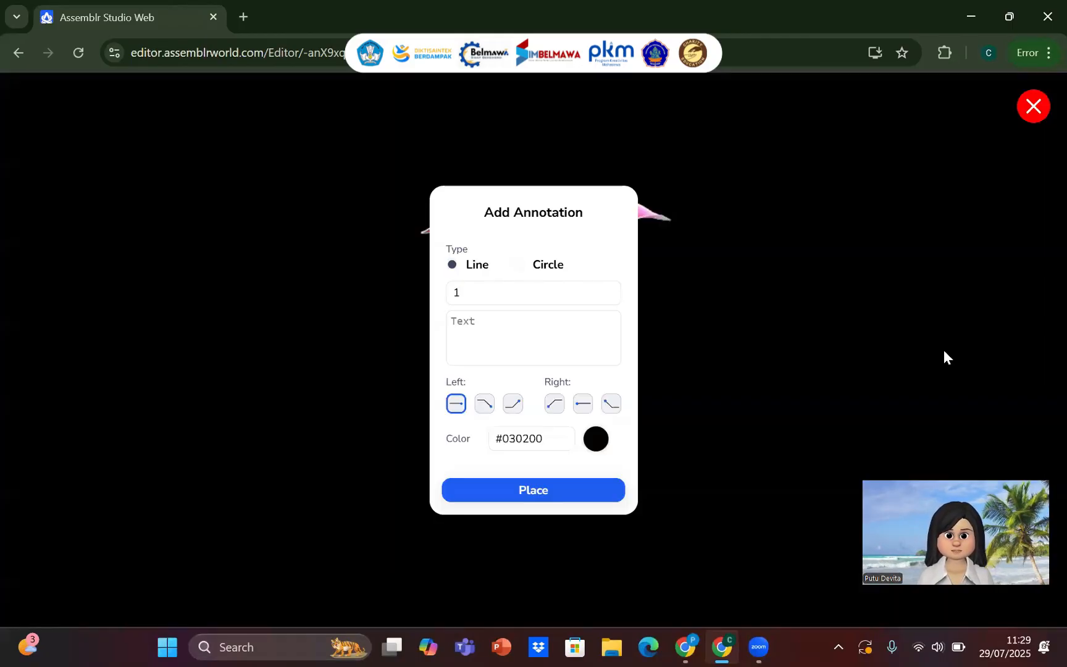
click(538, 292)
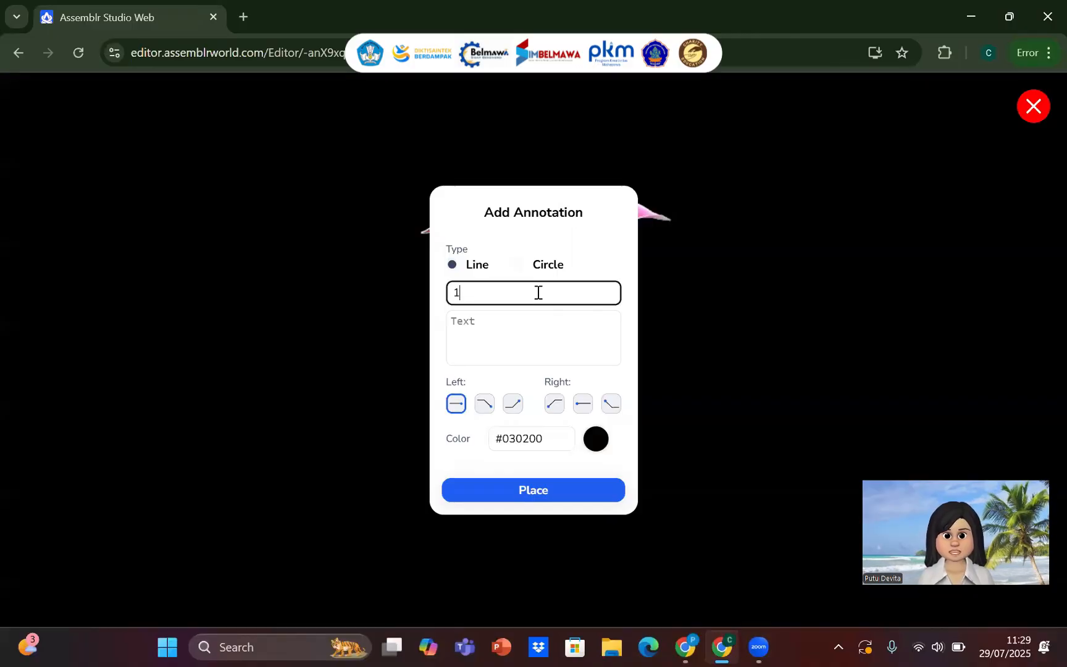
key(BackSpace)
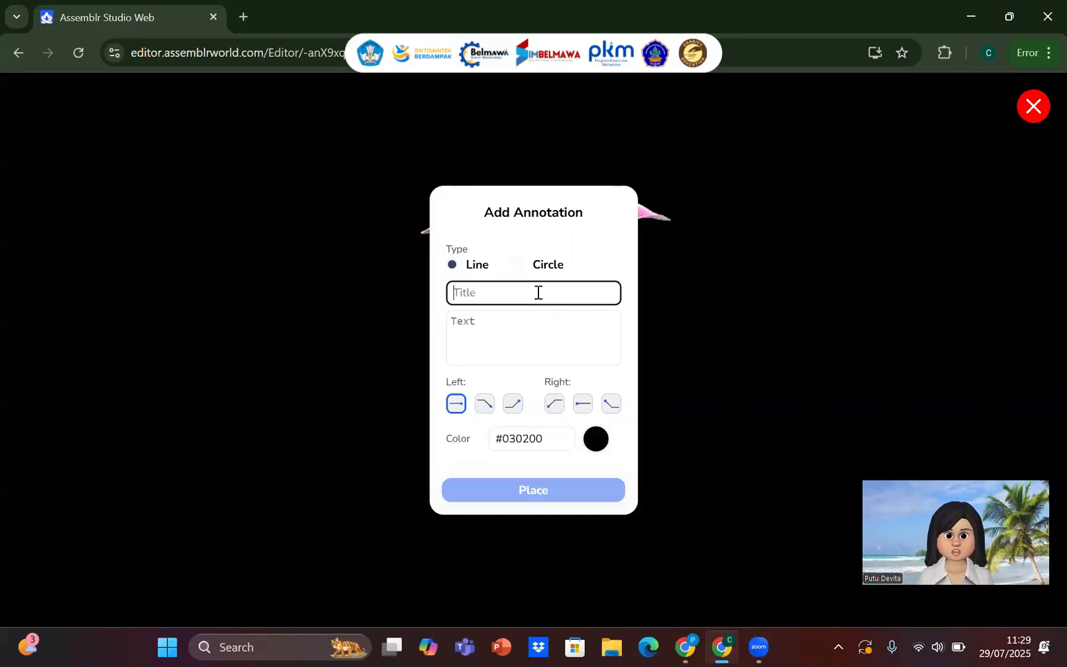
text(MA)
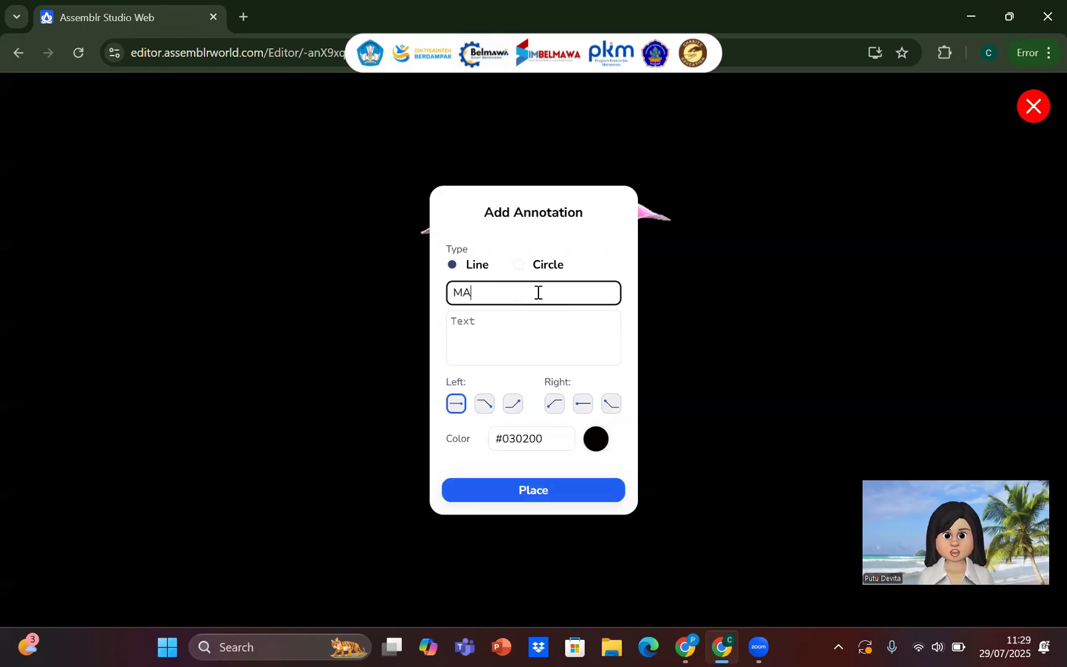
text(HKOTA)
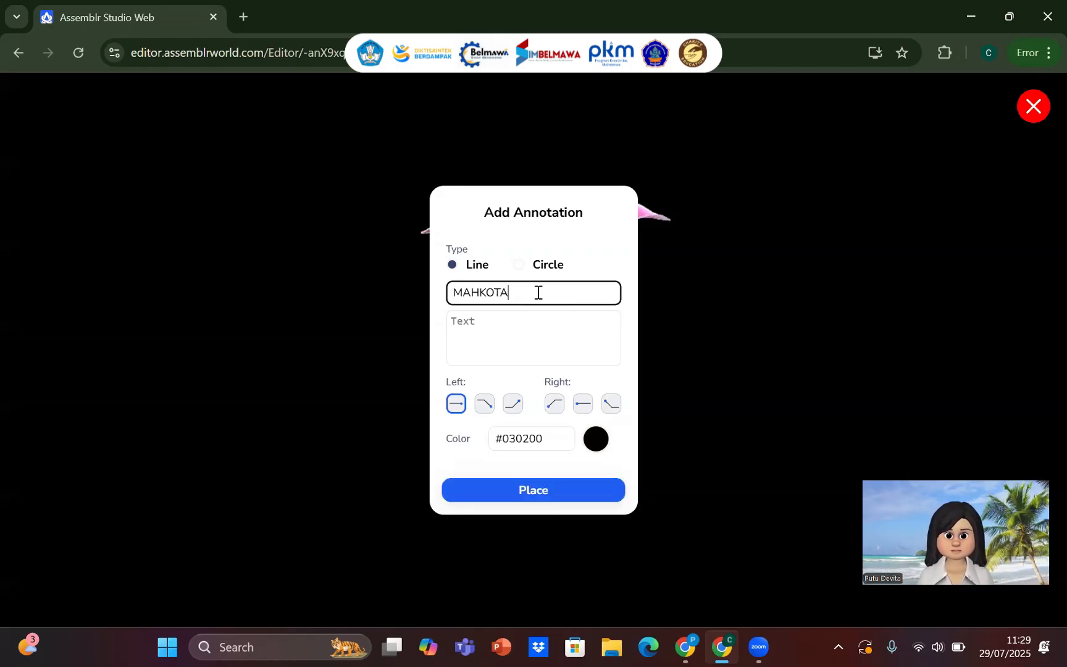
click(529, 324)
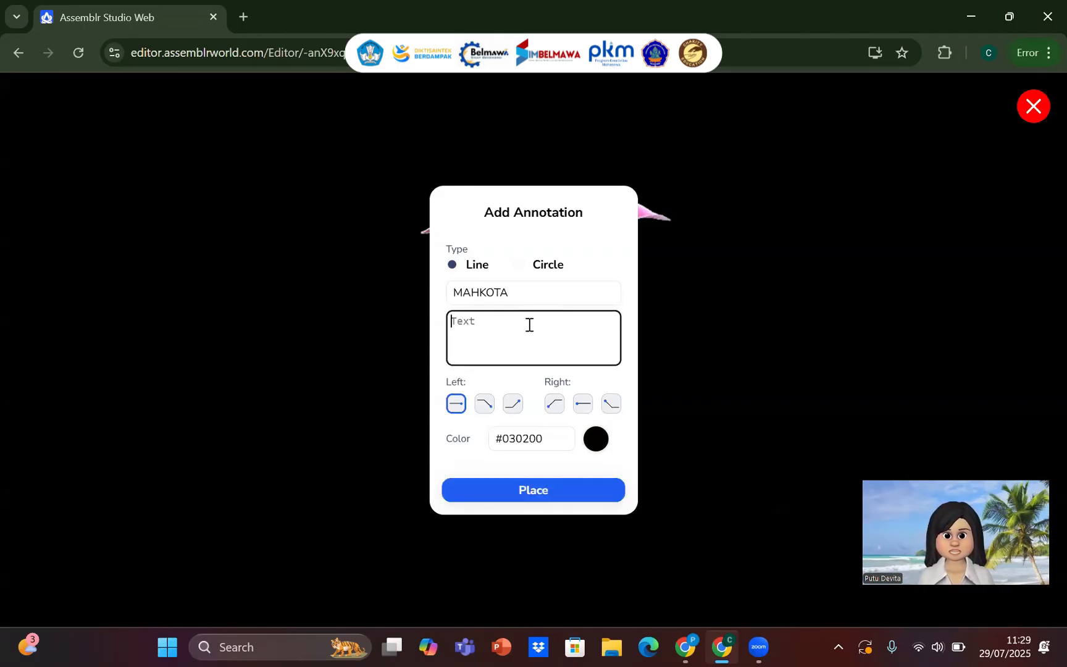
text(Mahkota merupakan bagian bunga yang berwarna-warni dan terletak di lingkaran dalam kelopak)
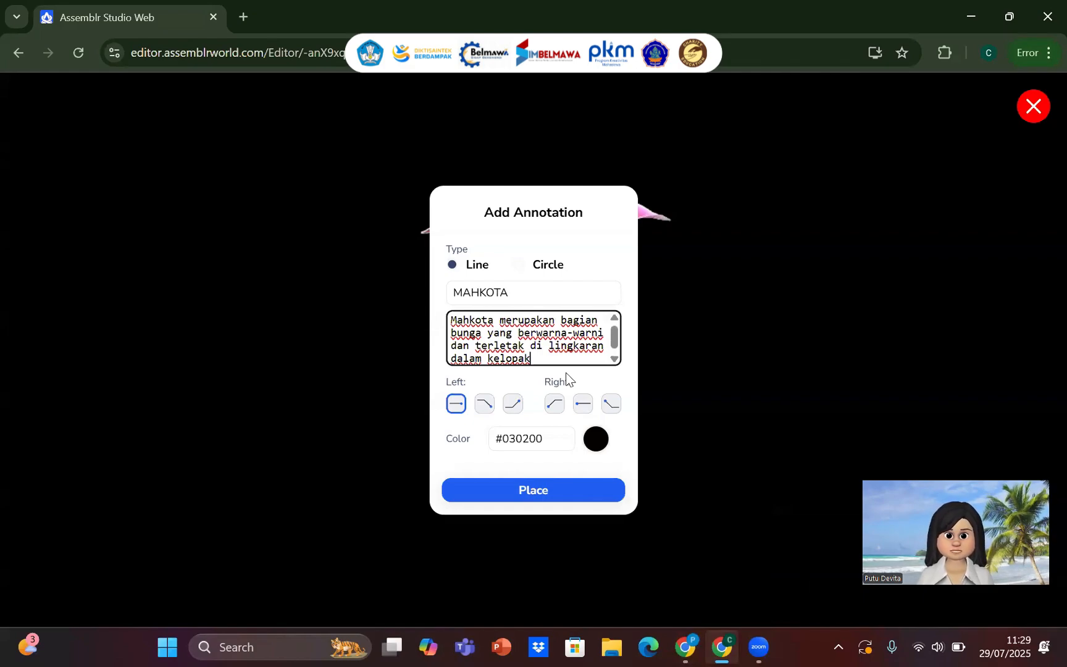
Give the MAHKOTA annotation a left-hand line sloping down to its anchor point and the light grey colour #c8c8c8, and proceed to placement
click(483, 405)
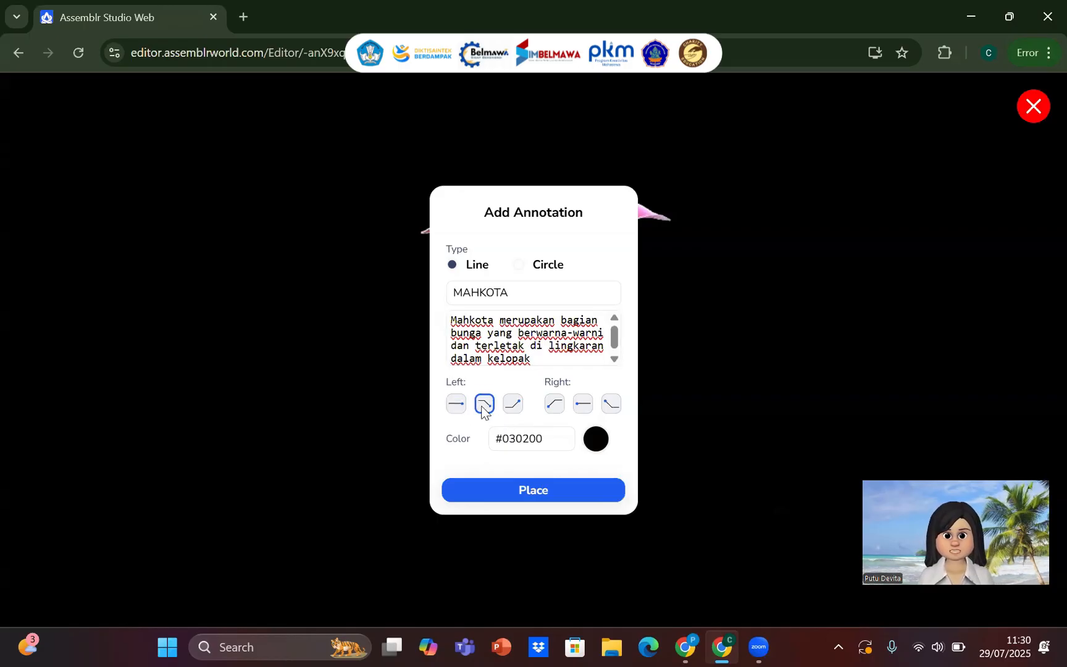
click(594, 440)
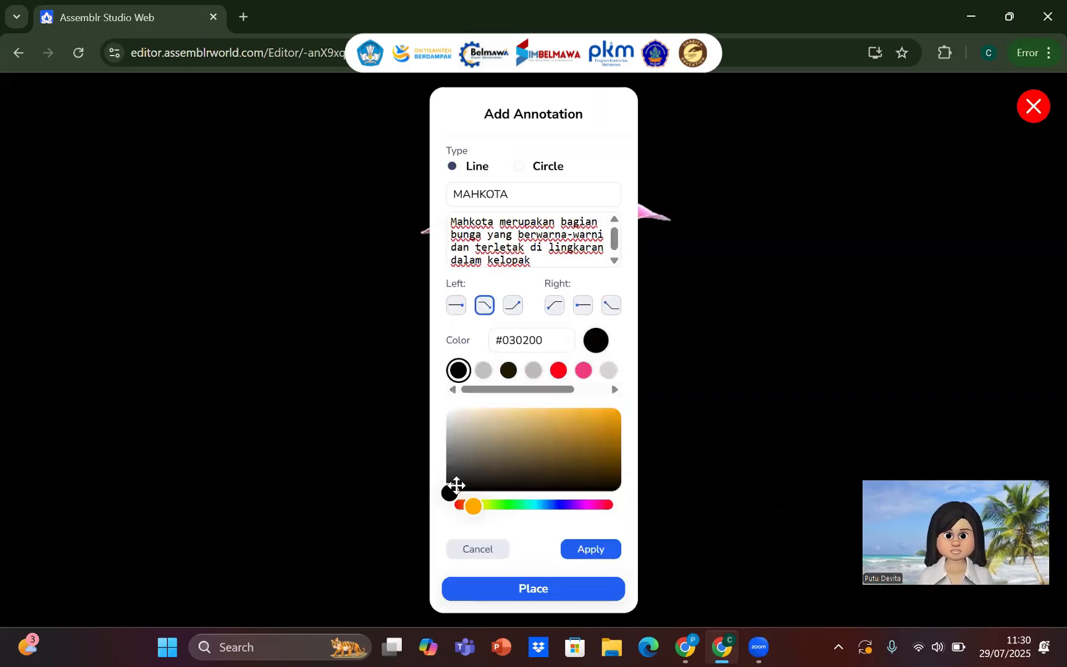
drag(447, 474, 448, 424)
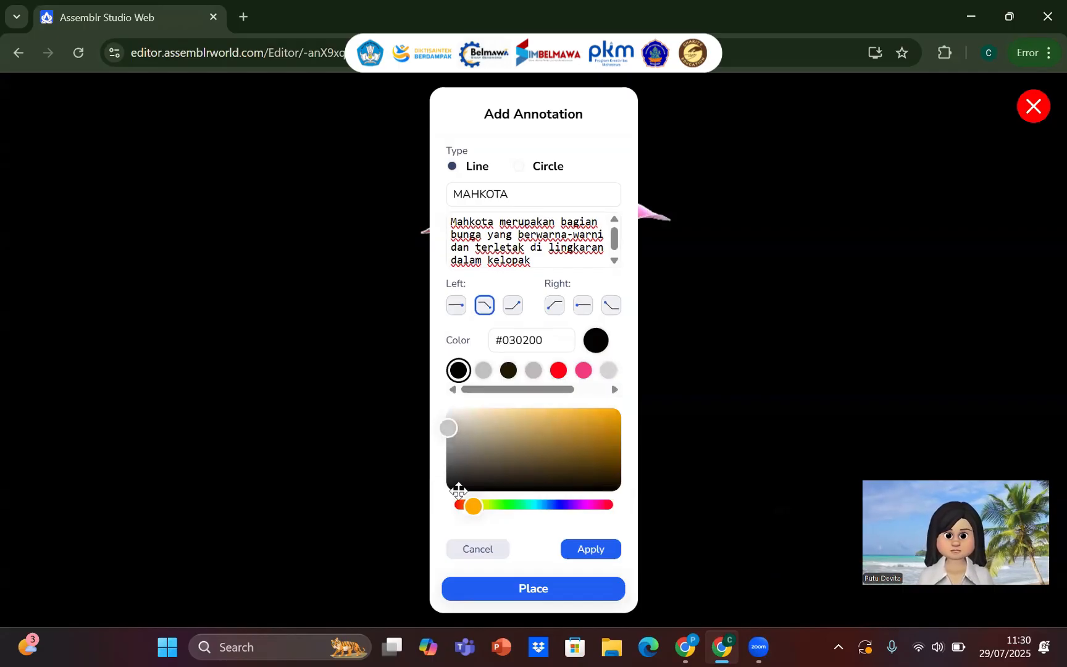
click(603, 547)
click(585, 494)
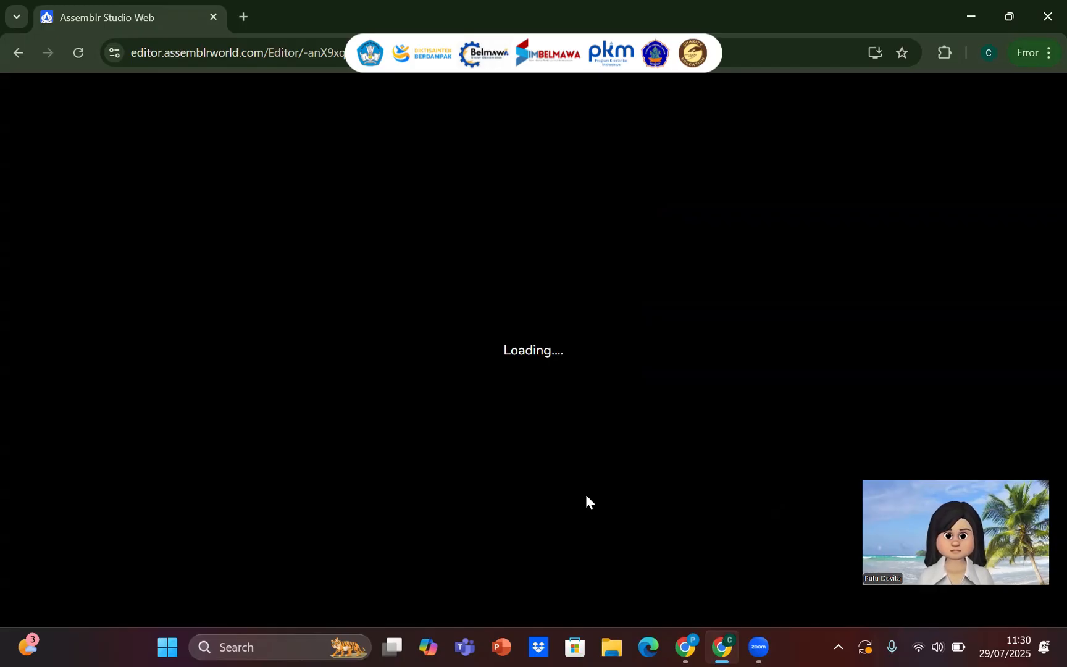
Anchor the MAHKOTA annotation on the lily's left petal and deselect it
scroll(544, 330, up, 5)
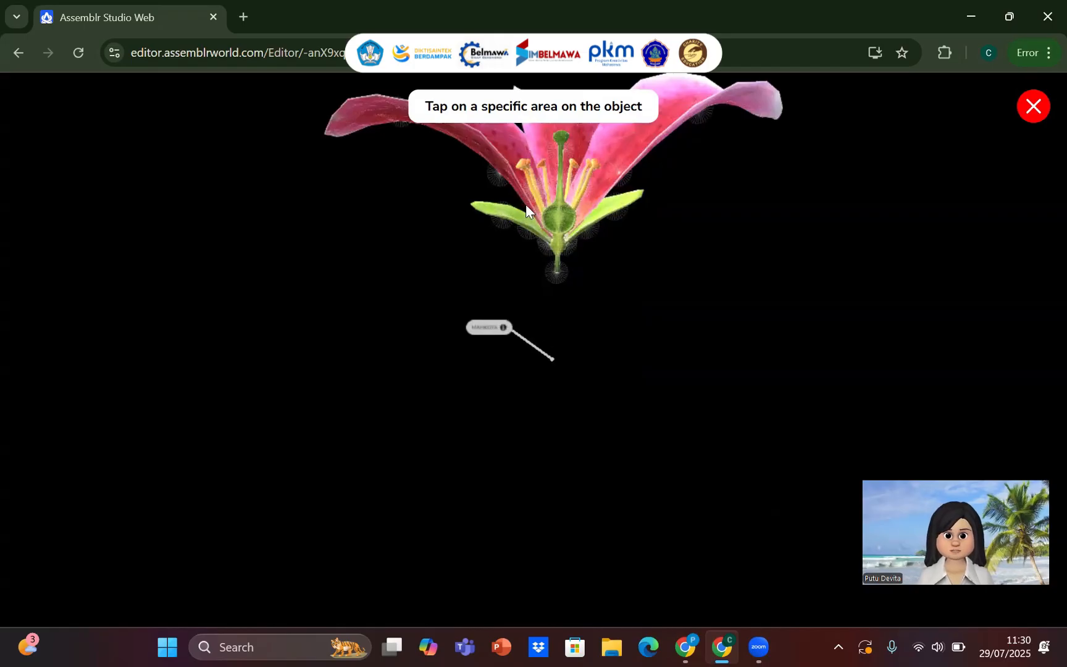
scroll(458, 204, down, 2)
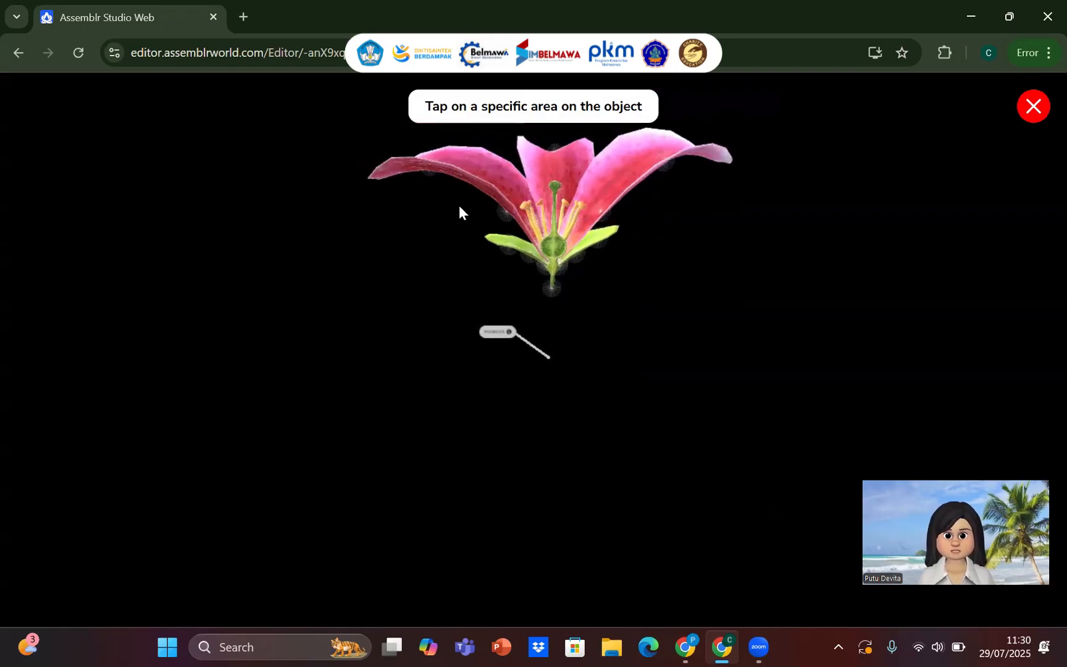
click(462, 166)
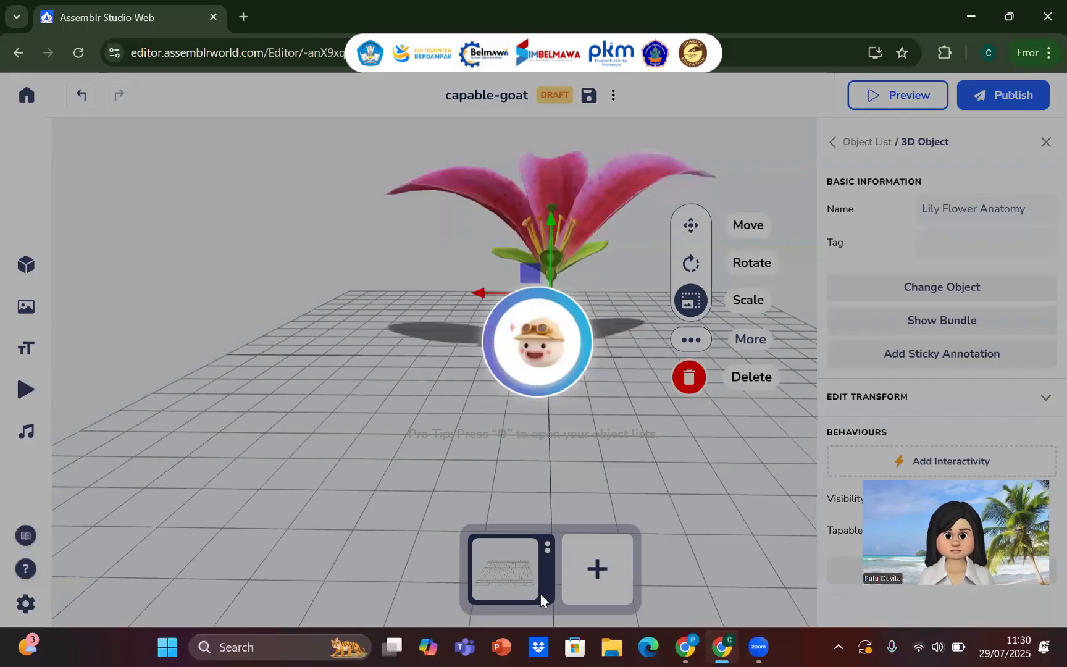
scroll(583, 359, down, 2)
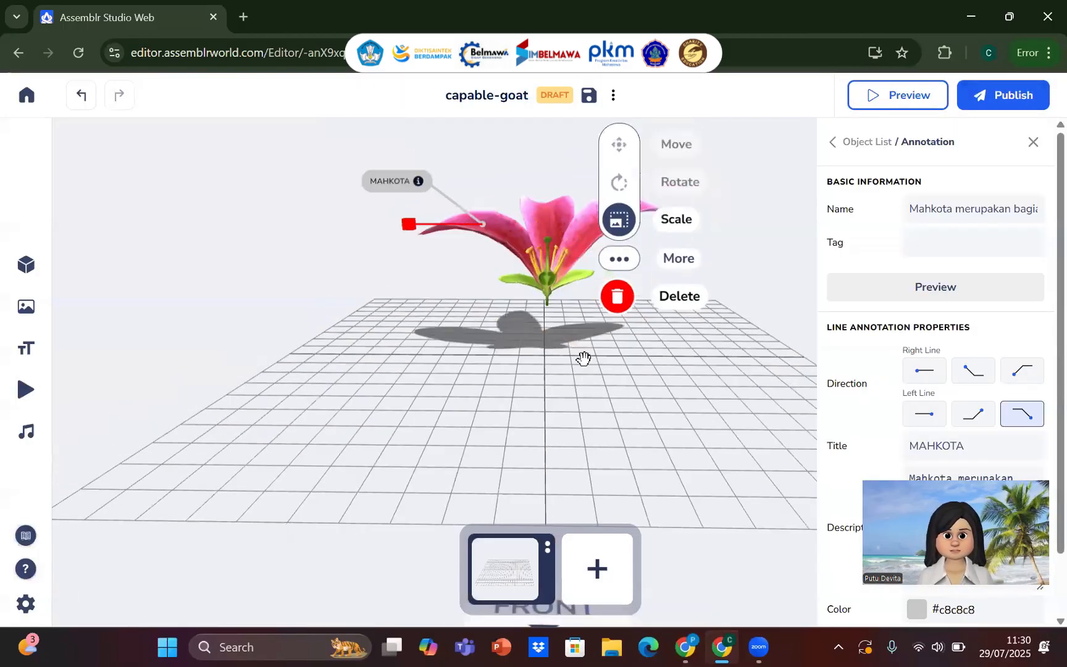
scroll(584, 358, up, 2)
mouse_move(583, 359)
mouse_down()
mouse_move(593, 368)
mouse_move(583, 358)
mouse_up()
click(583, 358)
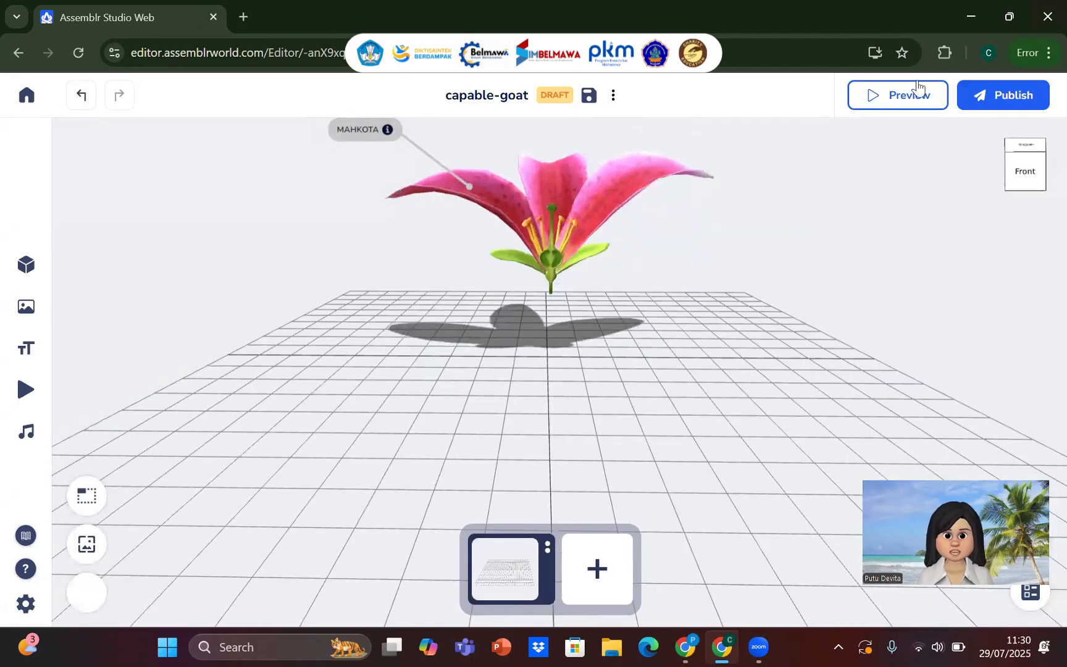
Preview the project, expand the MAHKOTA annotation to read its description, and return to the editor
click(898, 96)
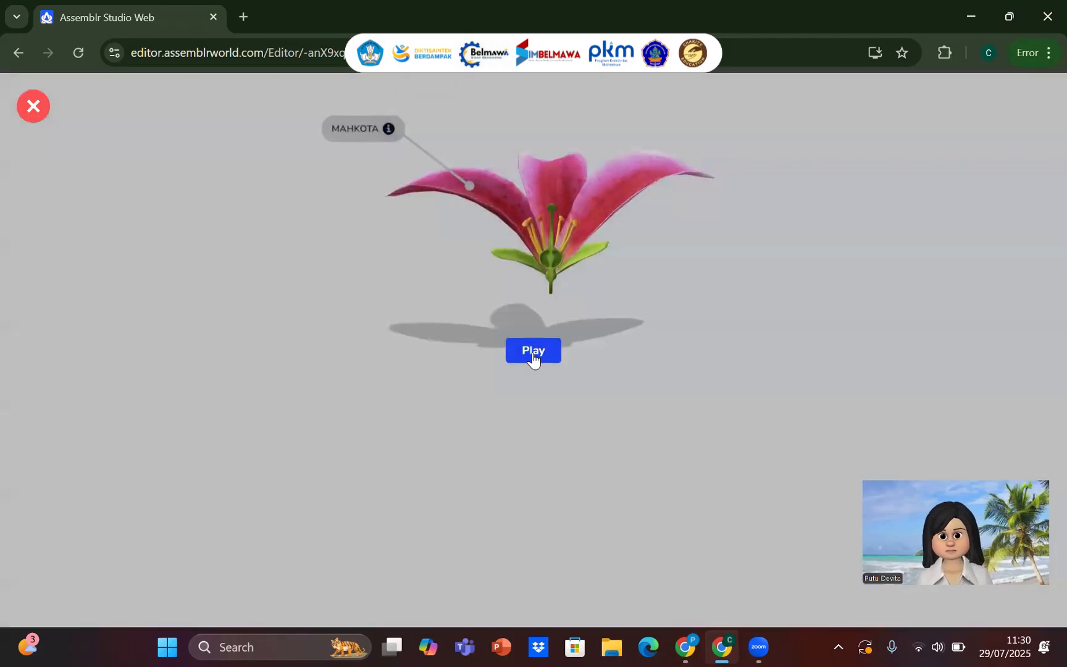
click(533, 351)
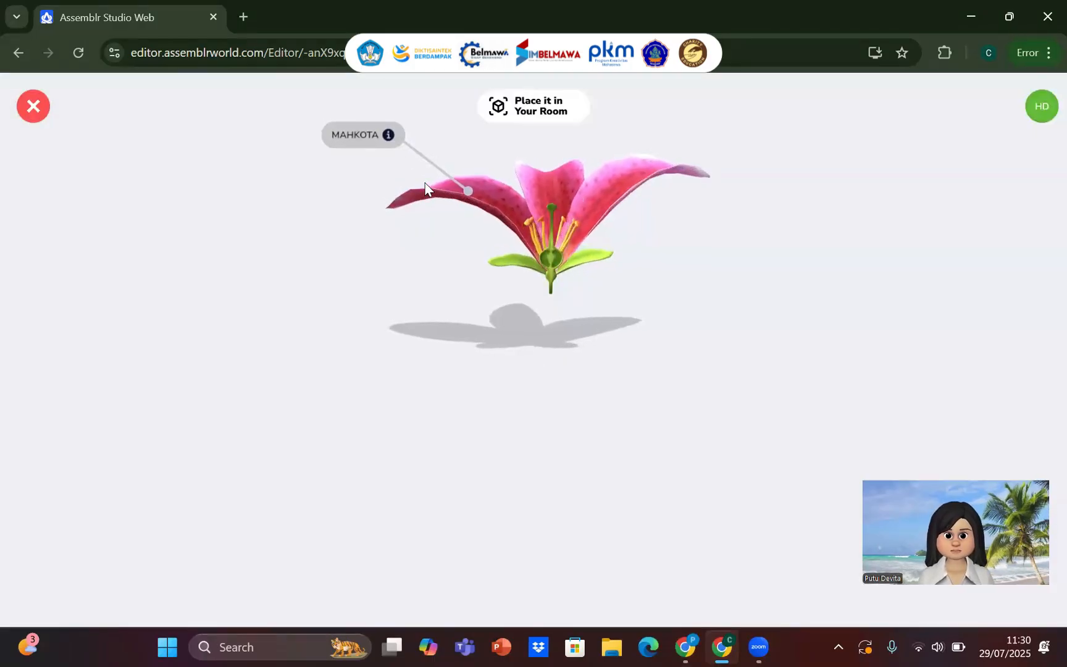
click(379, 115)
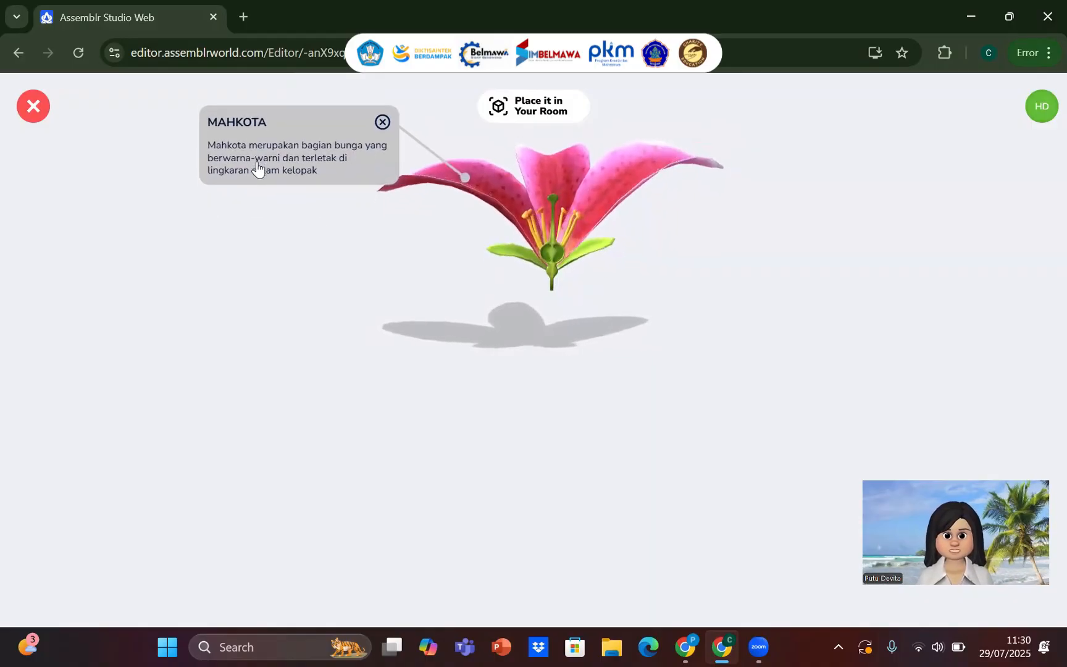
click(33, 105)
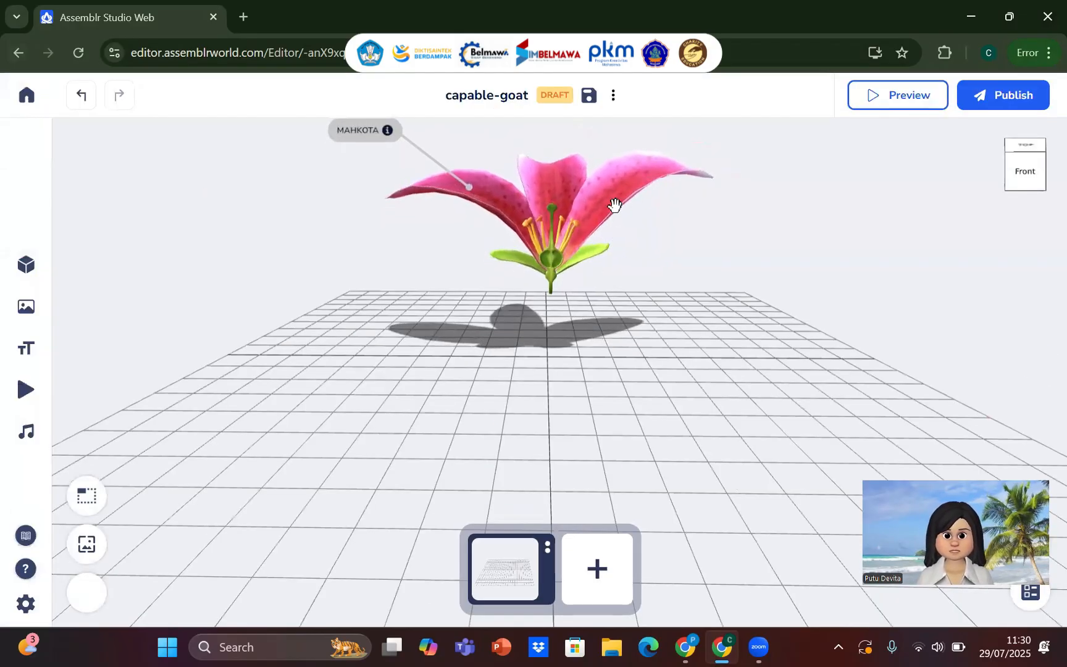
click(587, 200)
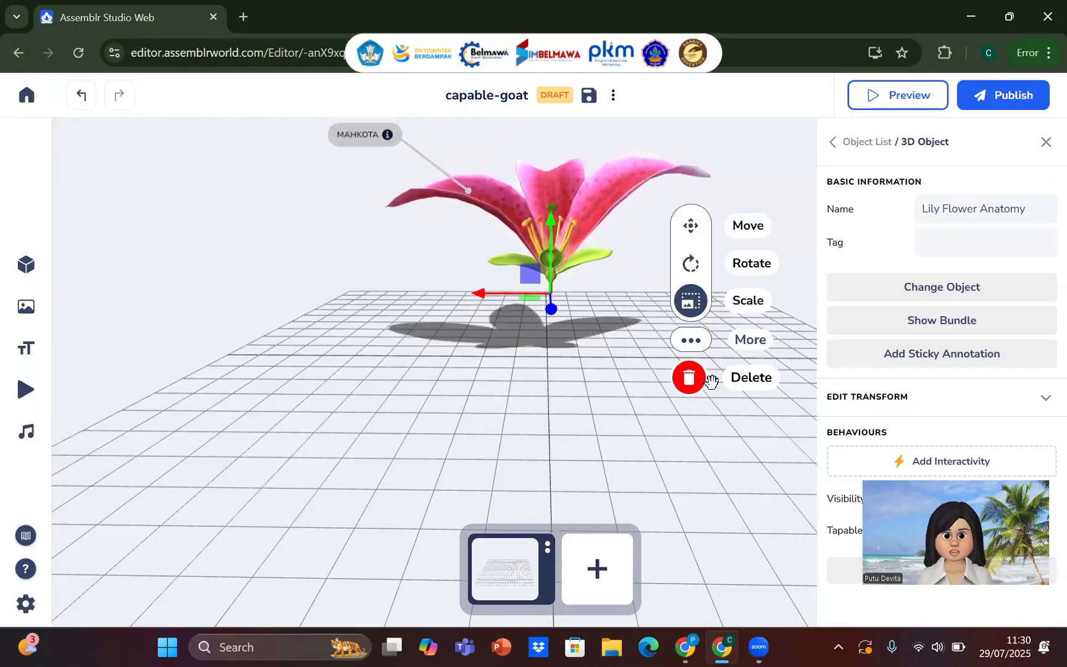
click(636, 305)
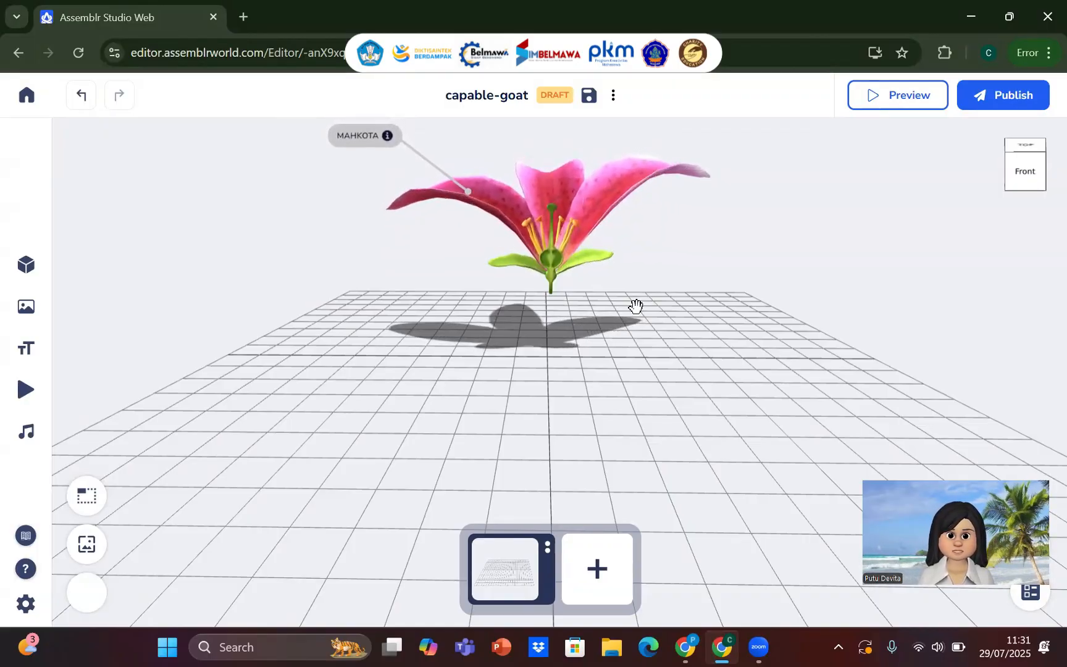
Search the 3D objects for "tombol" and add the Play Button object to the scene
click(34, 283)
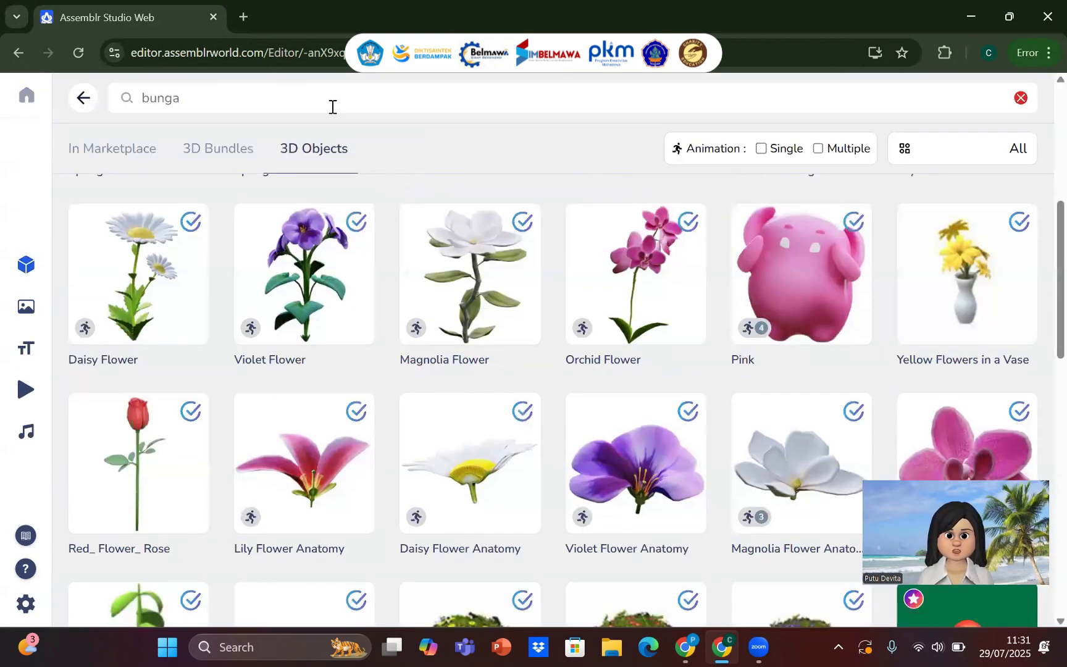
click(332, 107)
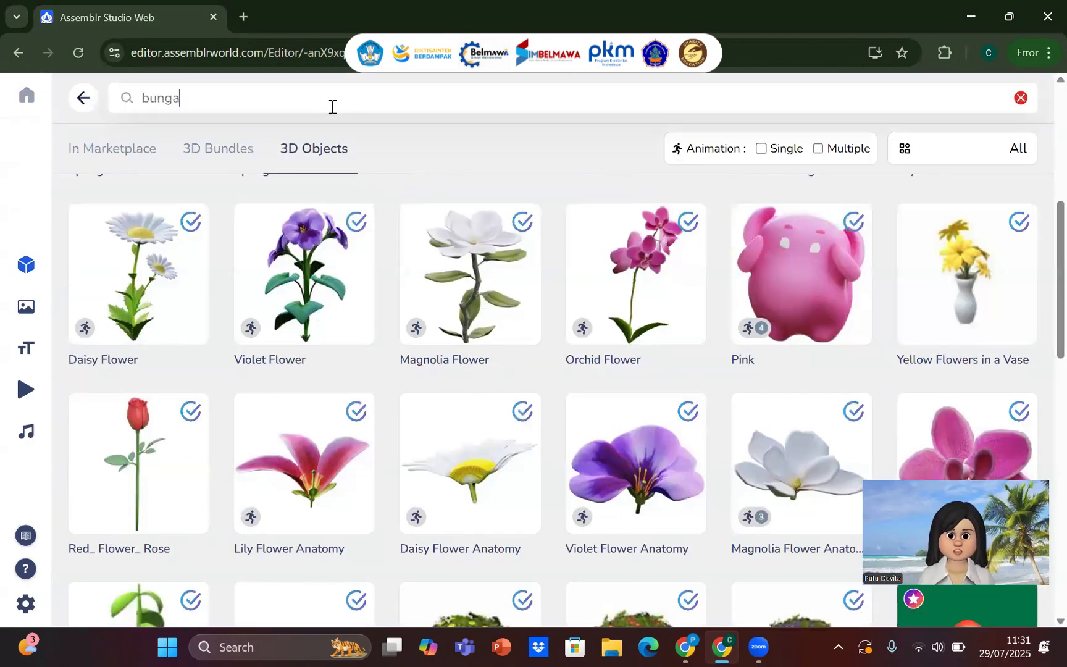
key(BackSpace)
key(BackSpace)
key(BackSpace)
key(BackSpace)
key(BackSpace)
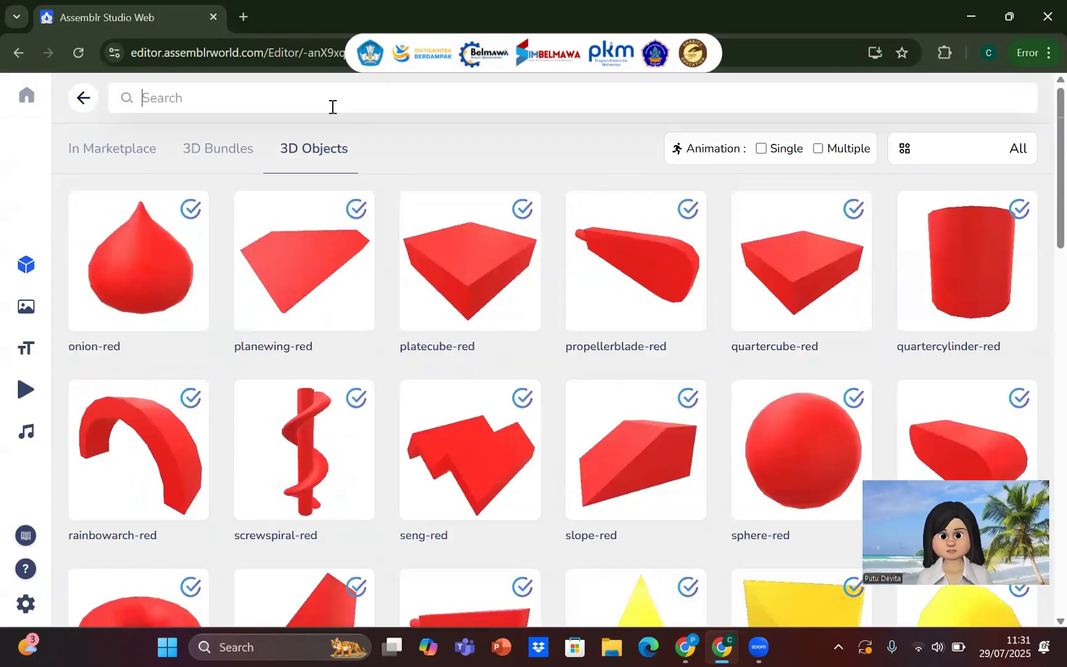
text(tombol)
key(Return)
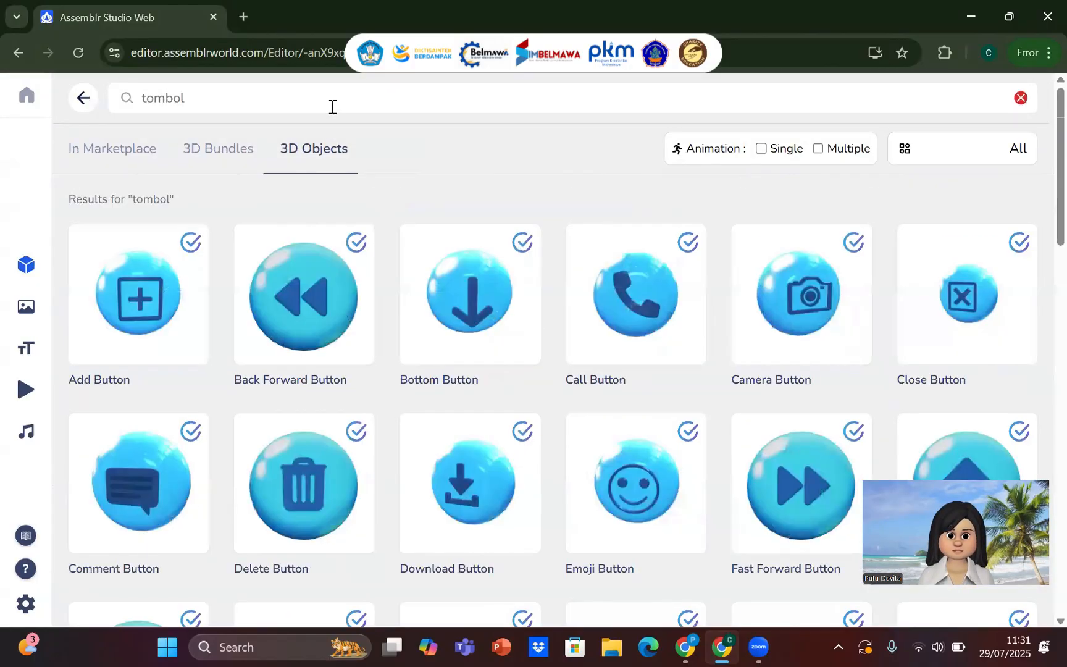
scroll(587, 431, down, 2)
scroll(586, 429, down, 6)
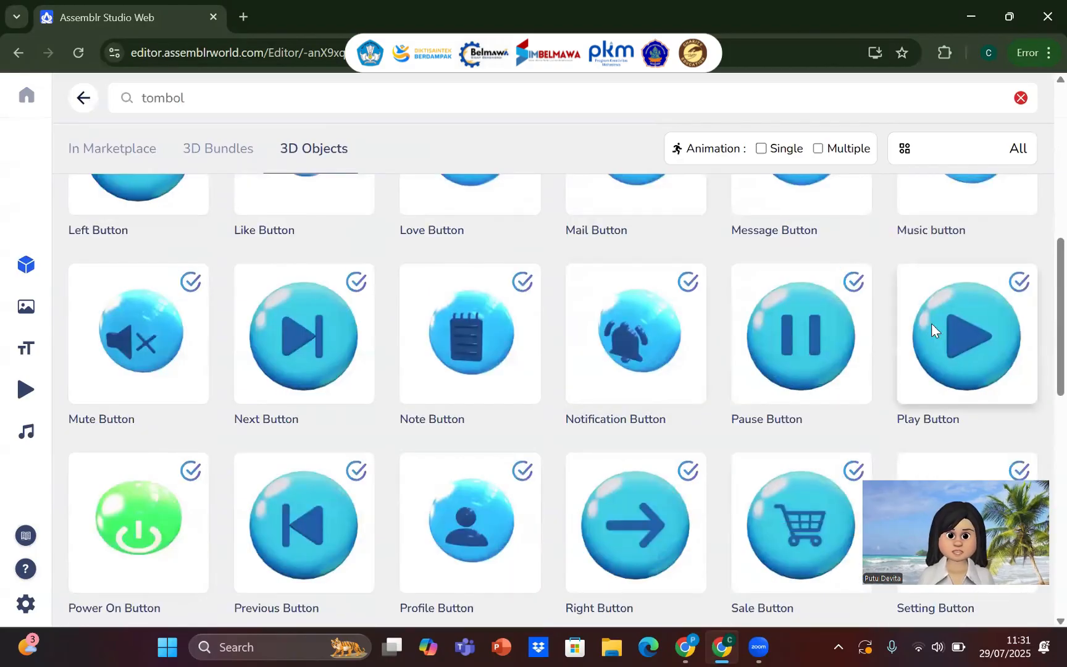
click(931, 322)
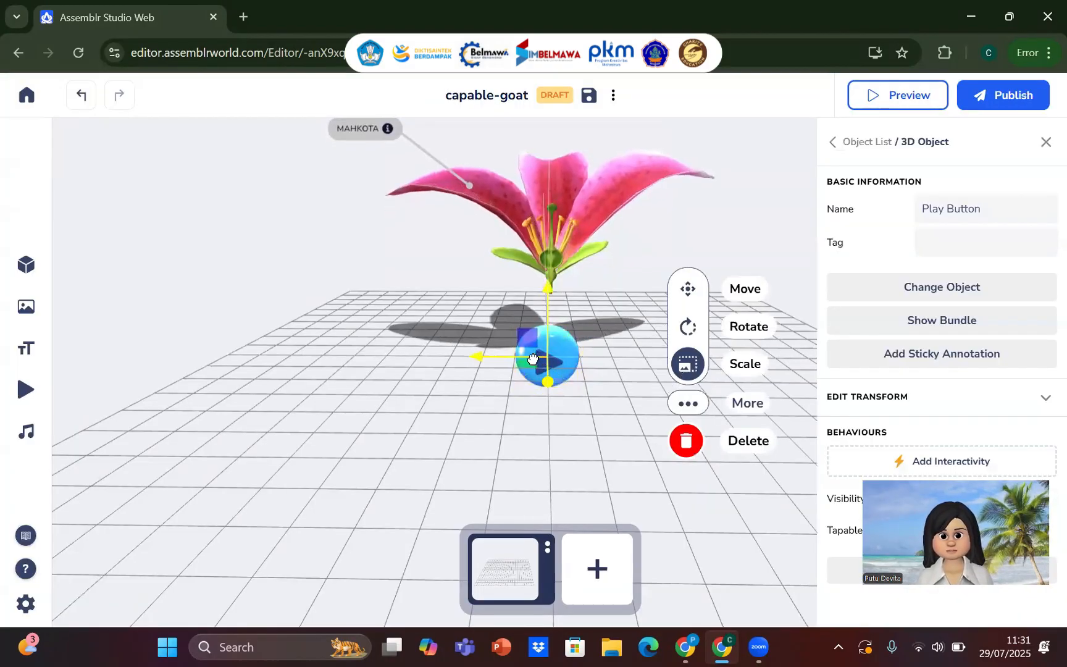
Move the Play Button to the left of the lily flower on the grid and scale it down to roughly two thirds of its size
drag(532, 358, 279, 330)
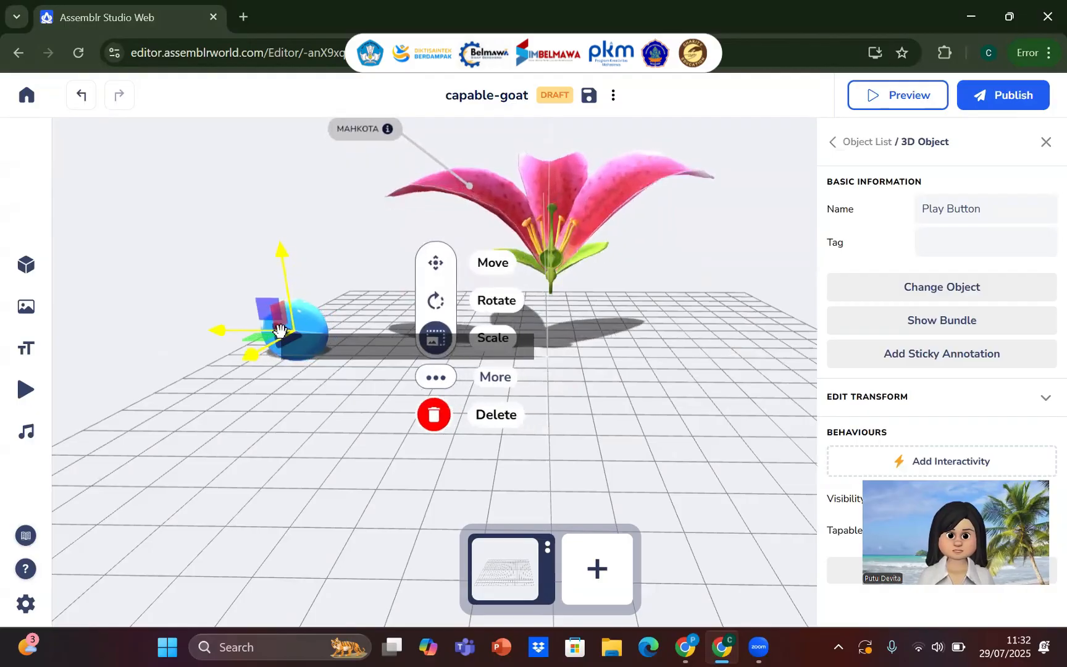
click(438, 339)
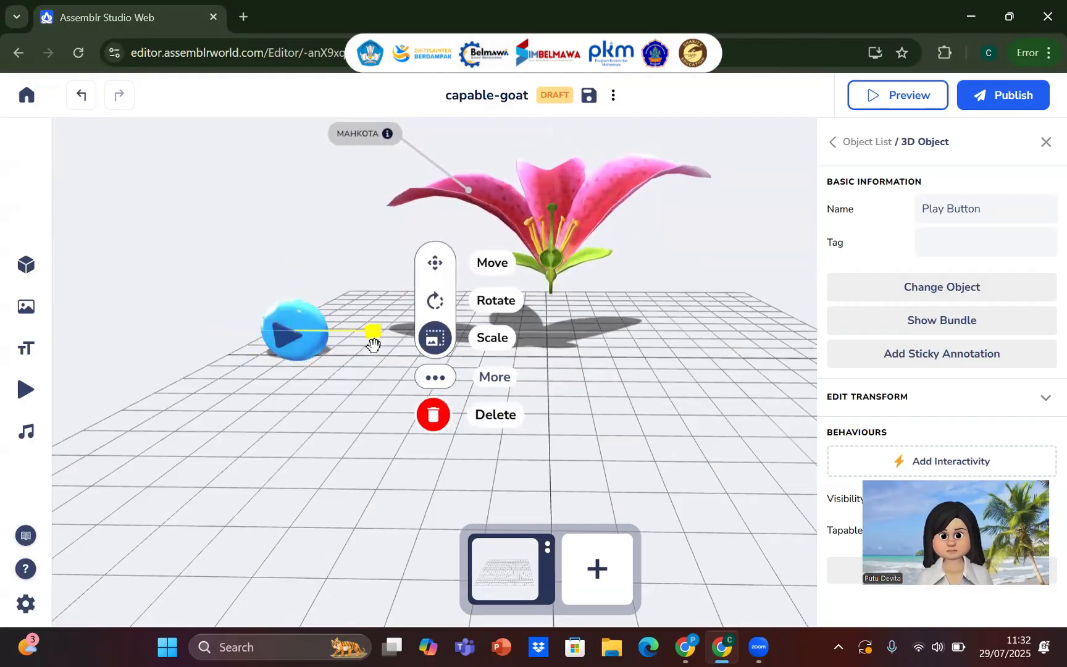
drag(369, 344, 350, 367)
click(358, 391)
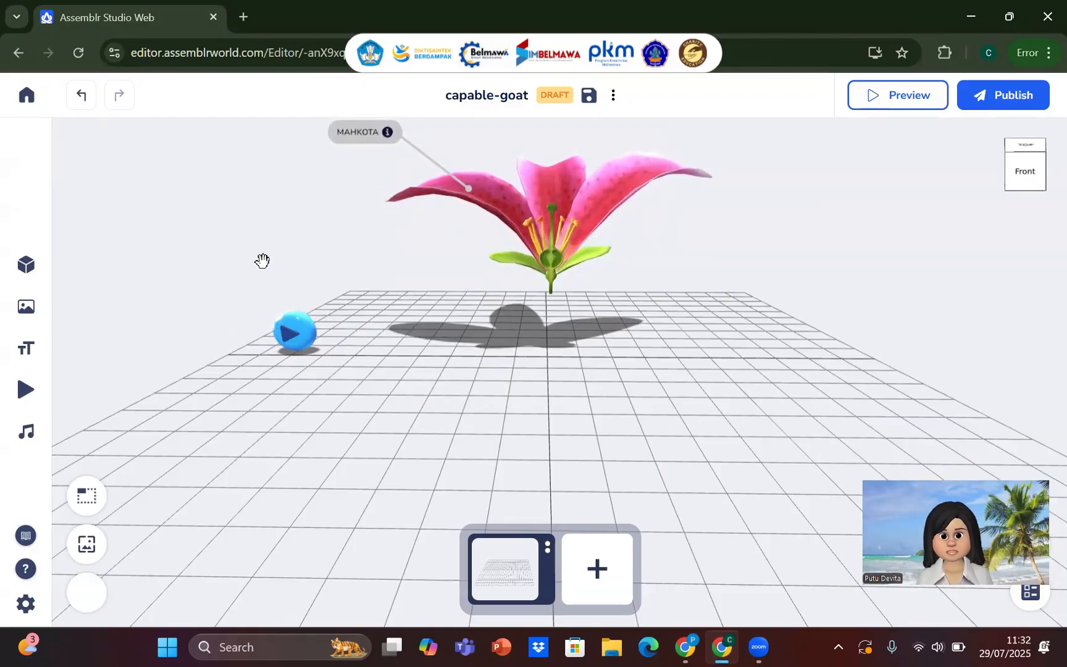
drag(357, 409, 353, 401)
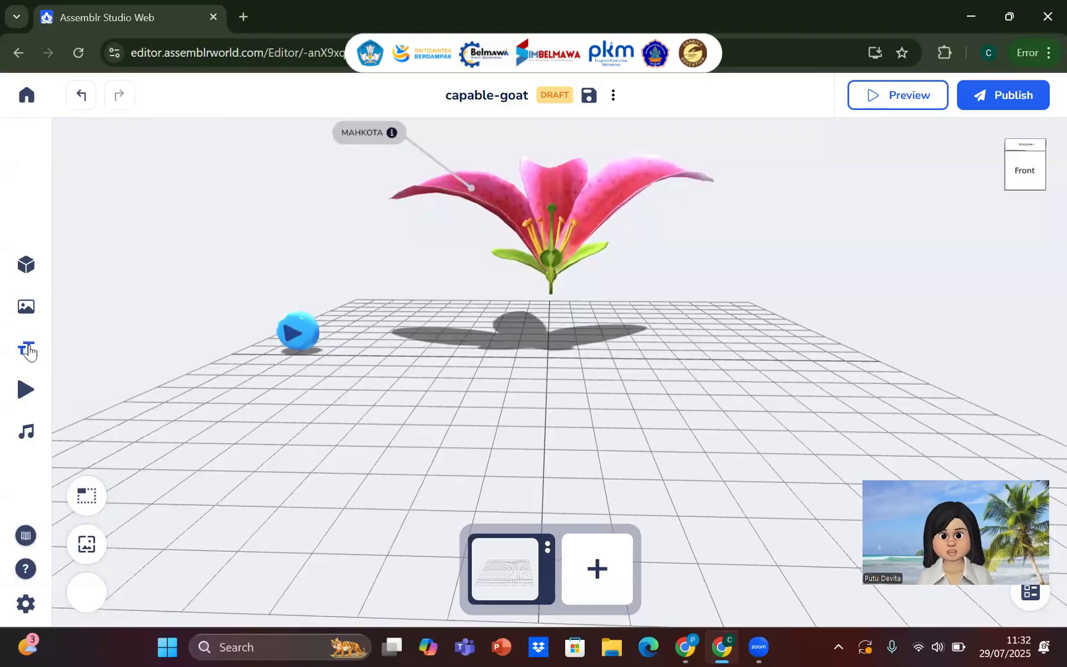
Start a new text reading "Mahkota merupakan bagian bunga yang berwarna-warni dan terletak di lingkaran dalam kelopak", with a line break before "berwarna-warni"
click(26, 350)
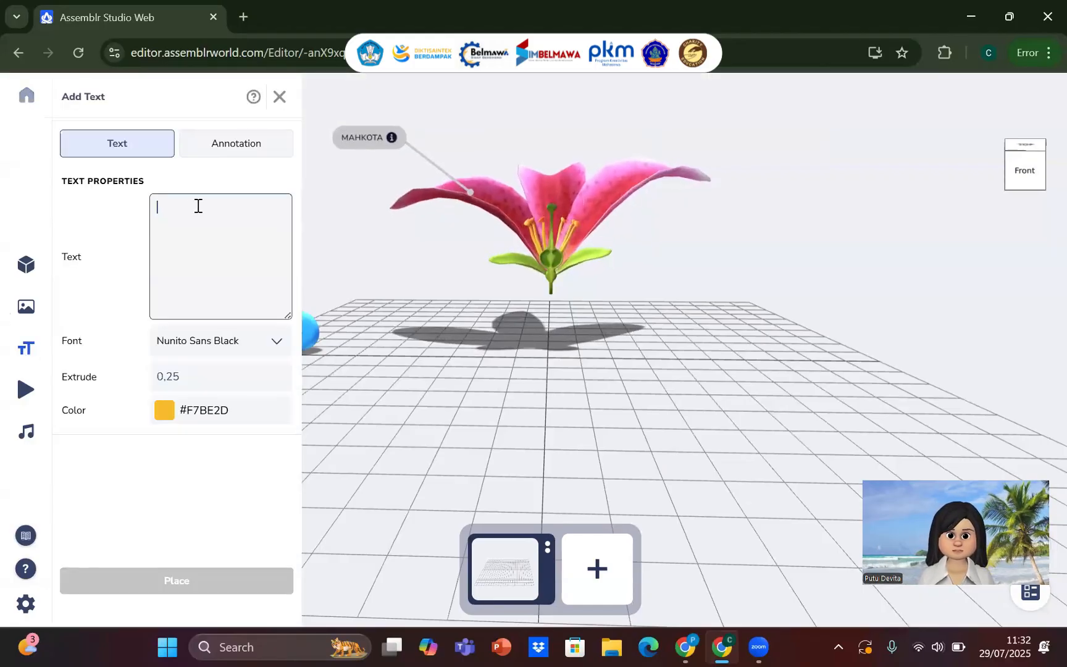
text(Mahkota merupakan bagian bunga yang berwarna-warni dan terletak di lingkaran dalam kelopak)
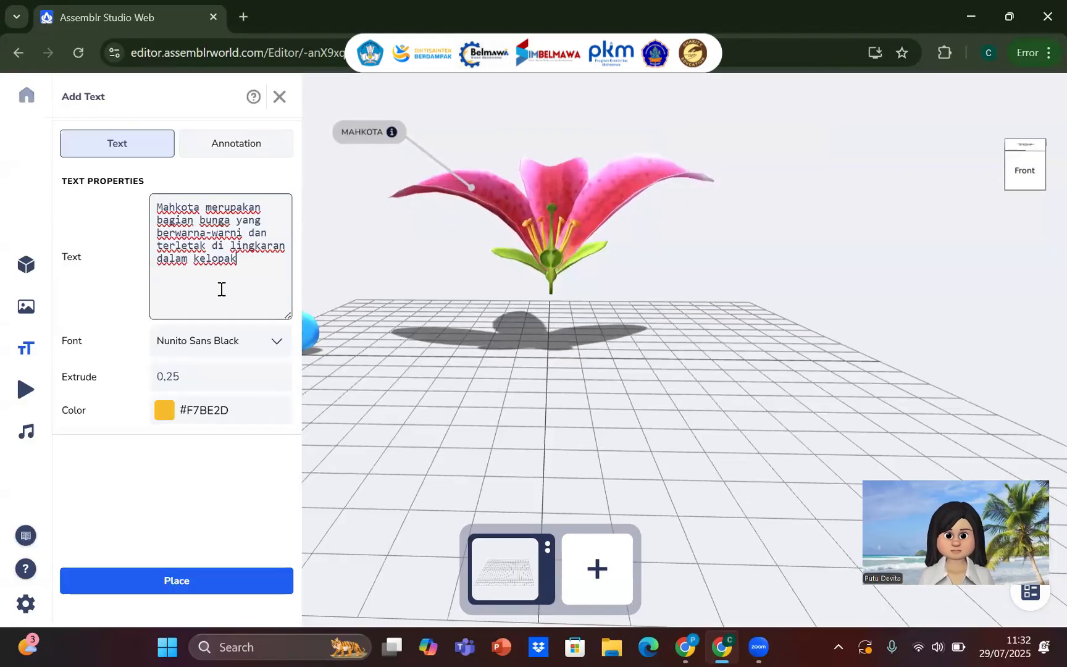
click(158, 232)
key(BackSpace)
key(Return)
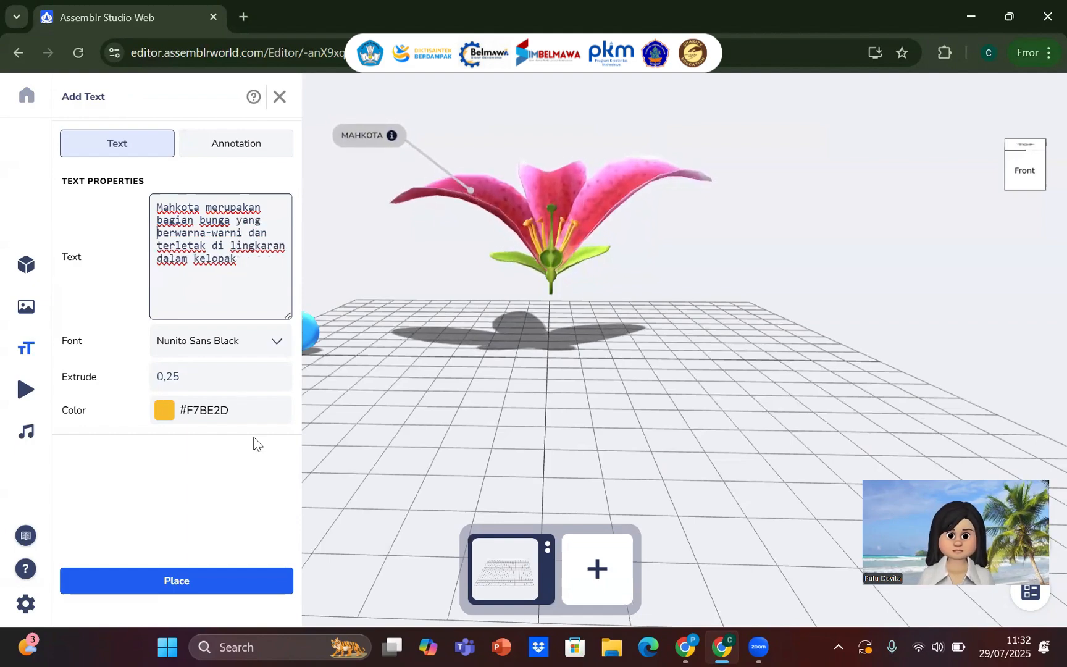
Set the new text's color to near-black #050400 and place the text in the scene
click(165, 409)
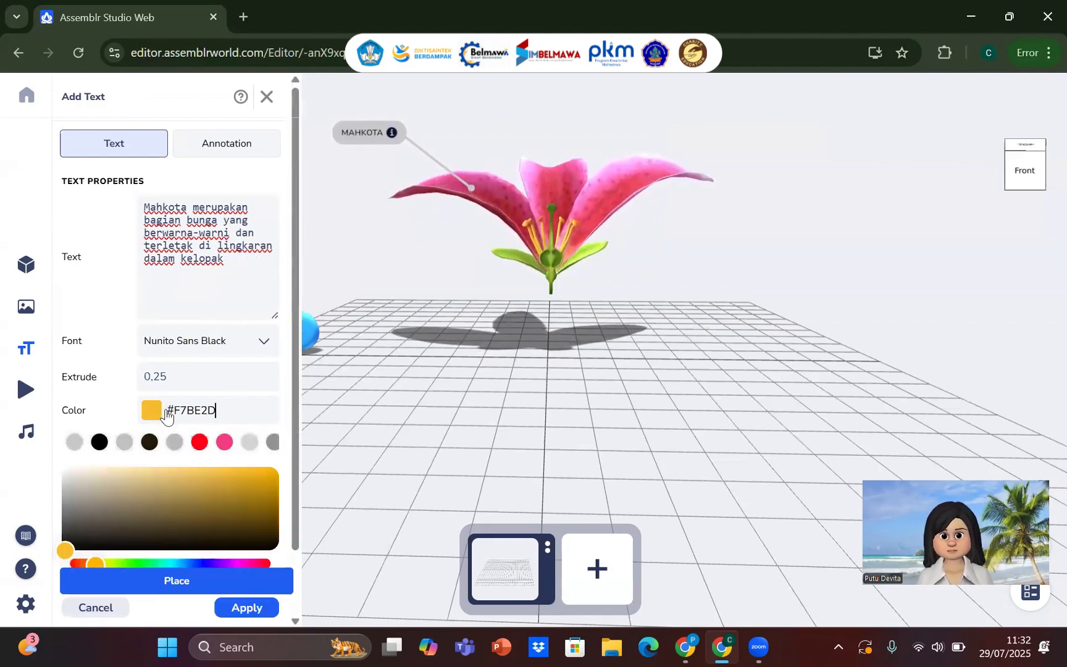
drag(249, 526, 272, 550)
click(246, 608)
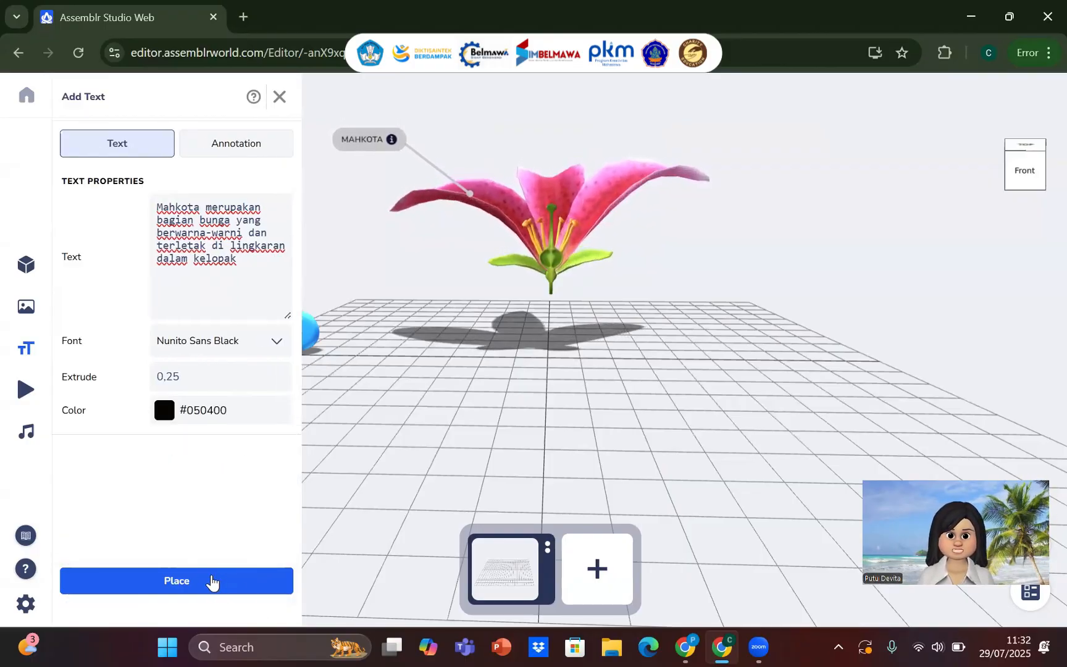
click(211, 578)
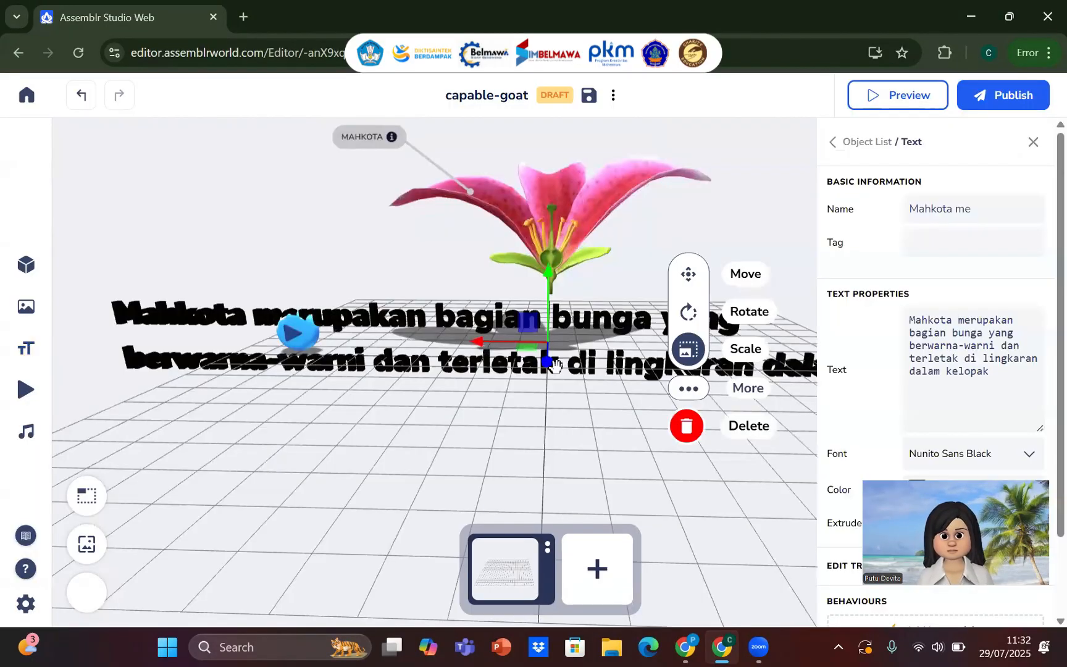
Scale the placed text down to roughly half its size and shift it slightly right, away from the play button
click(690, 350)
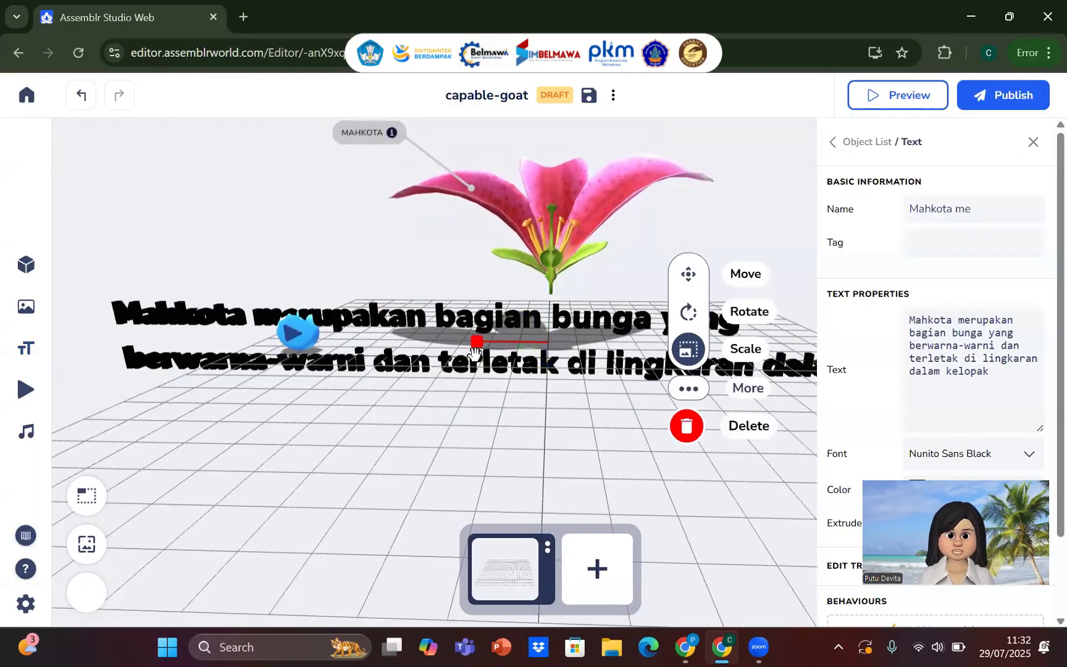
drag(509, 356, 508, 353)
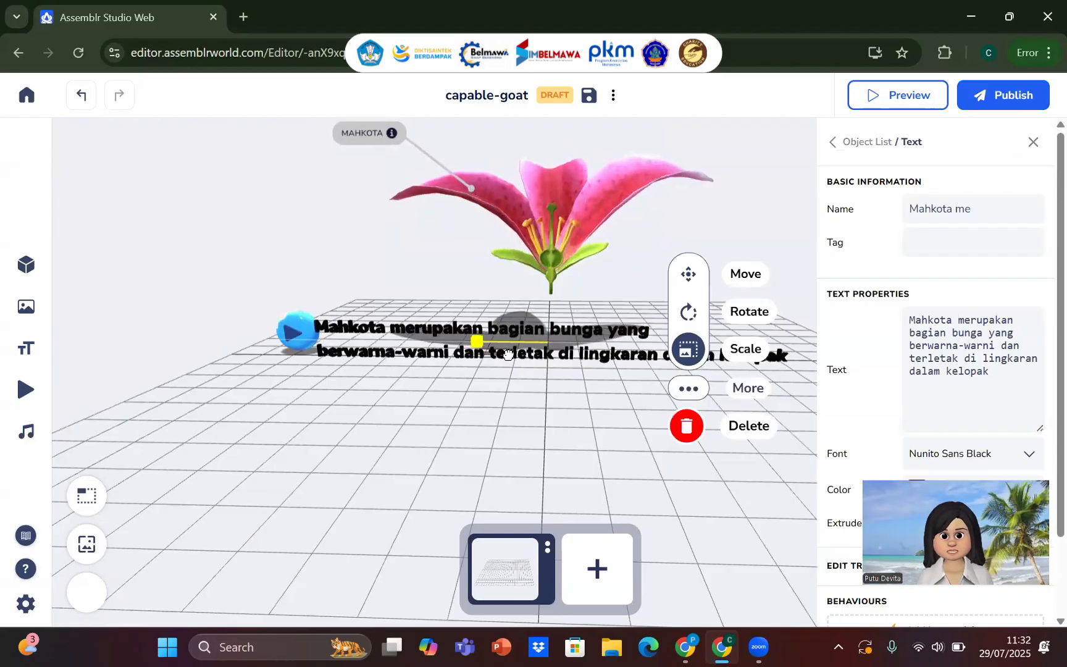
click(689, 274)
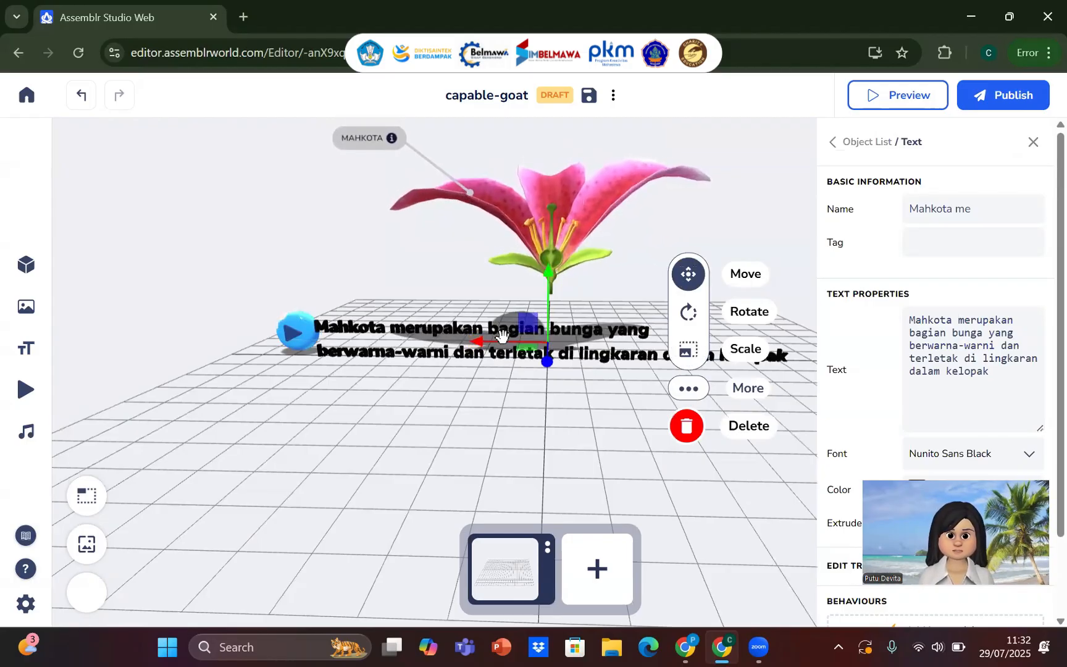
drag(515, 347, 517, 349)
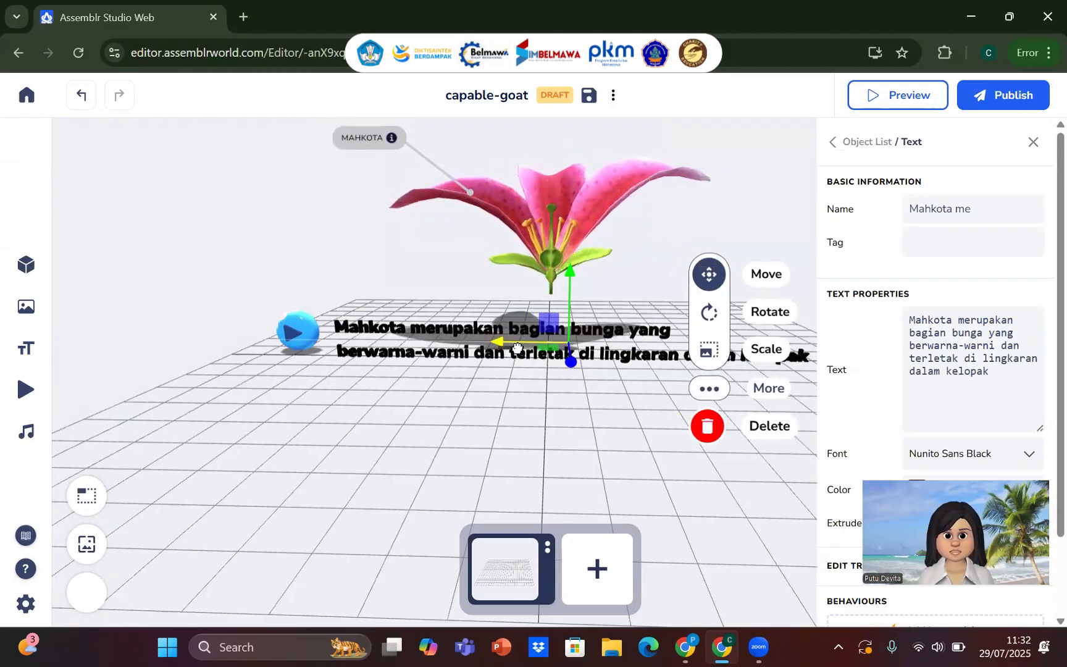
click(504, 436)
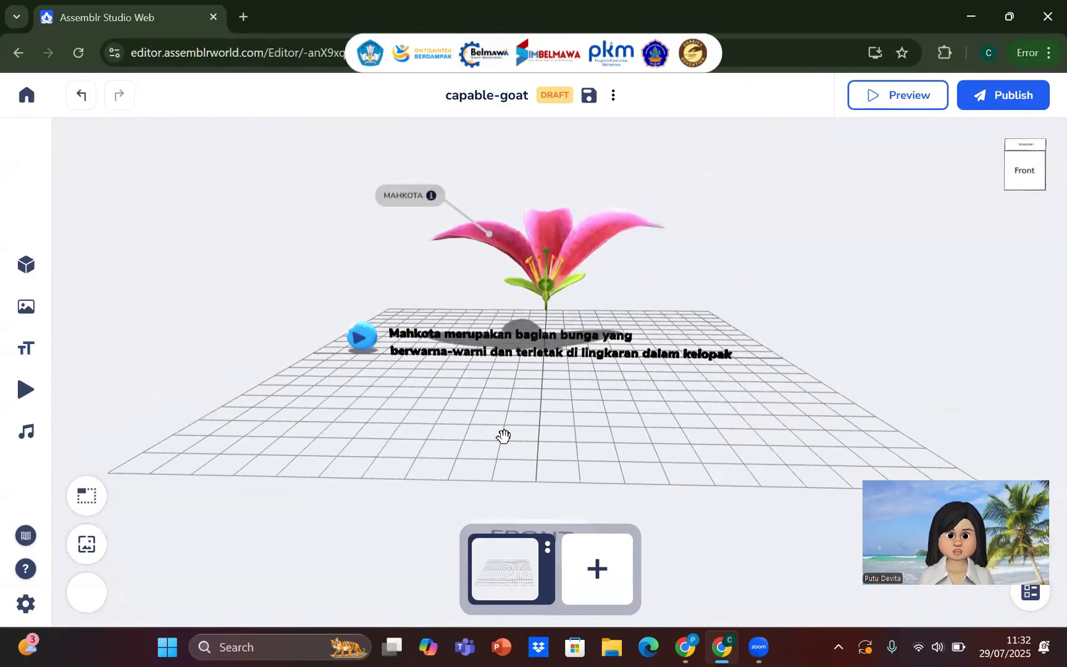
scroll(513, 313, up, 3)
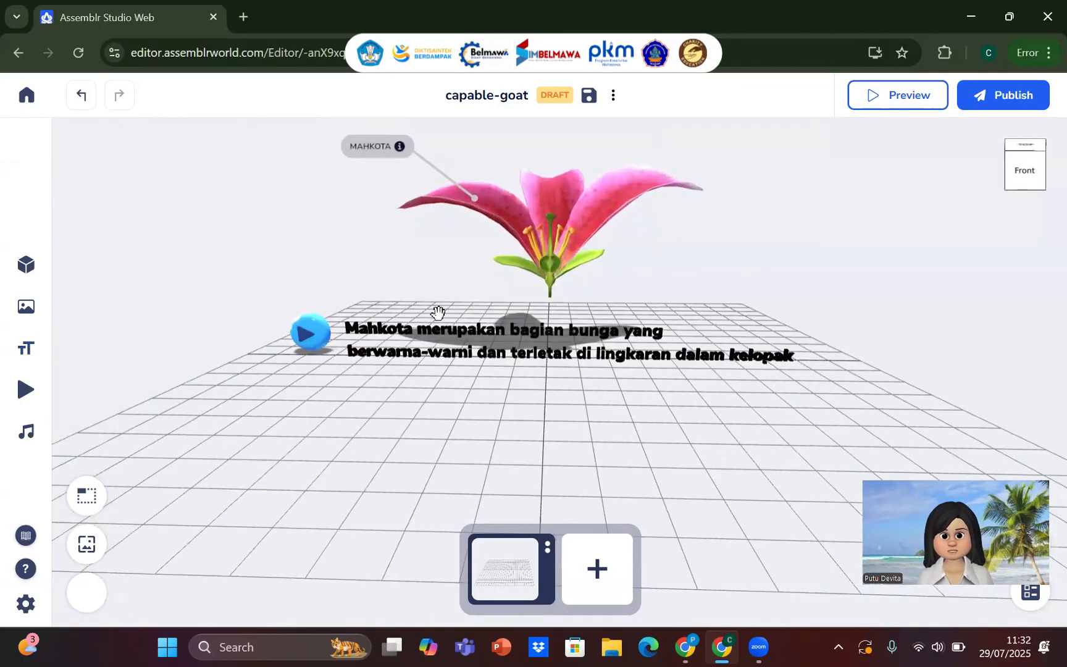
Try to color only the phrase "terletak di lingkaran dalam kelopak" red, and delete the text object from the scene
click(423, 351)
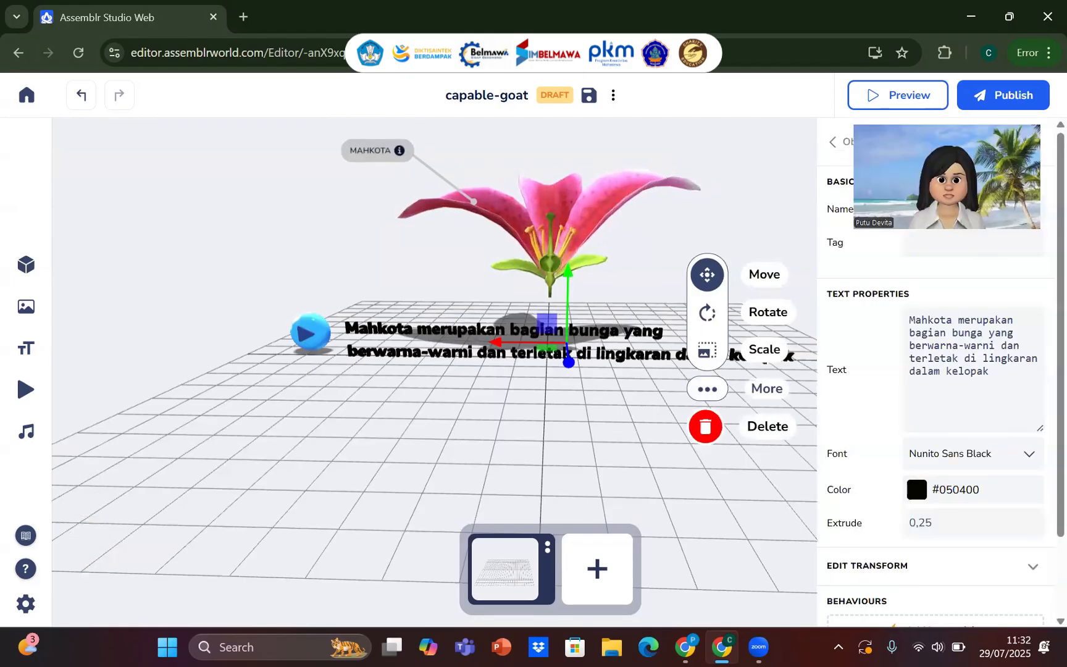
click(909, 358)
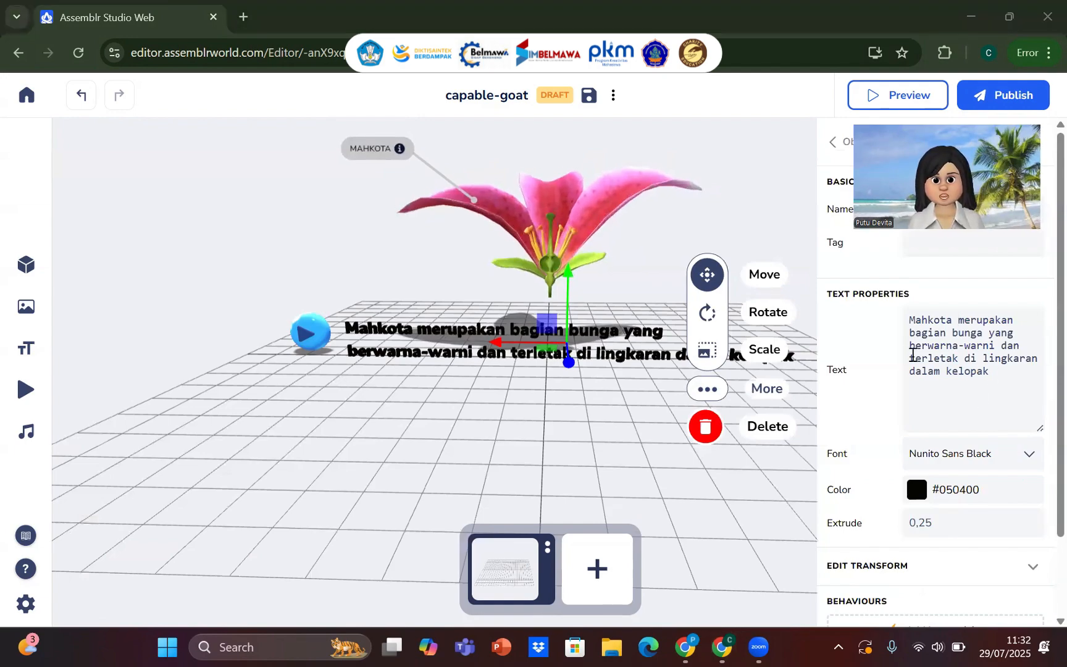
shift+click(1012, 376)
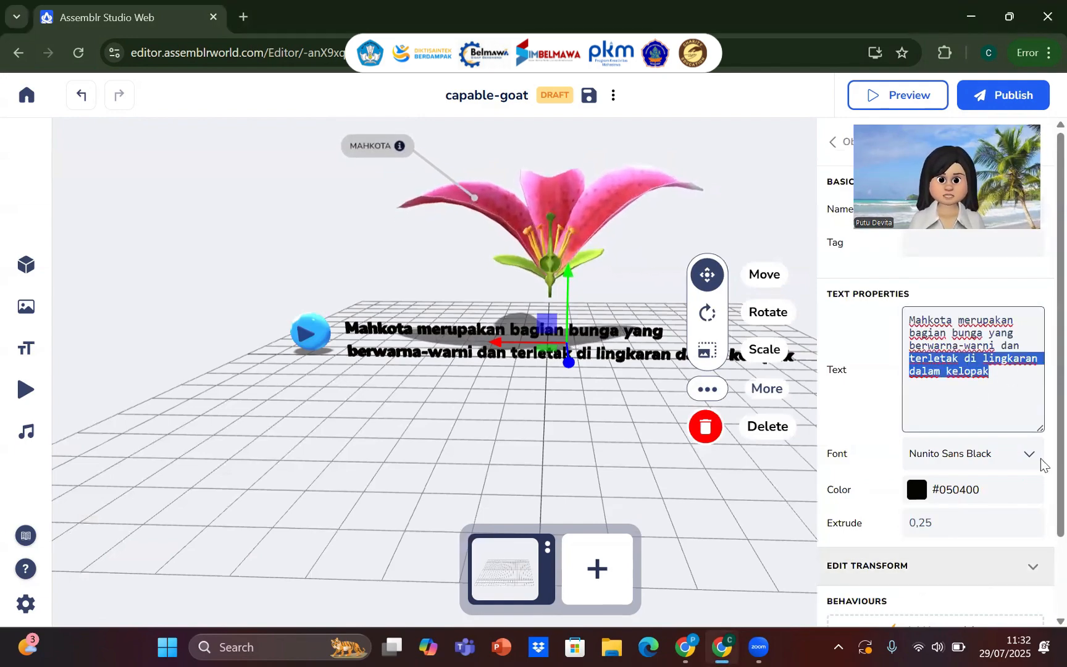
click(923, 488)
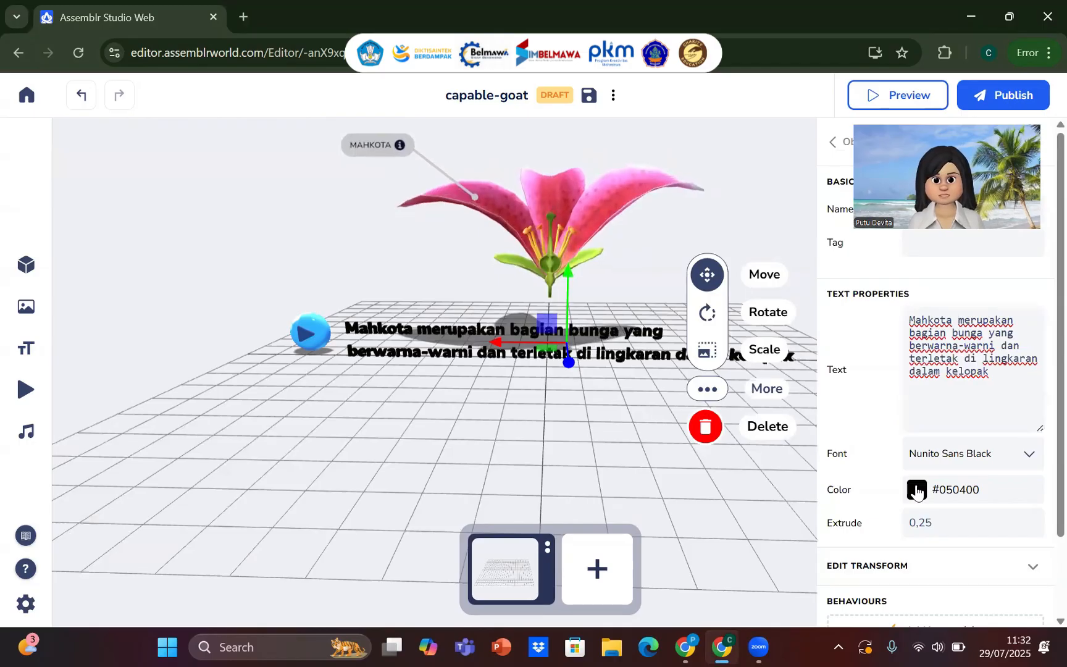
click(990, 522)
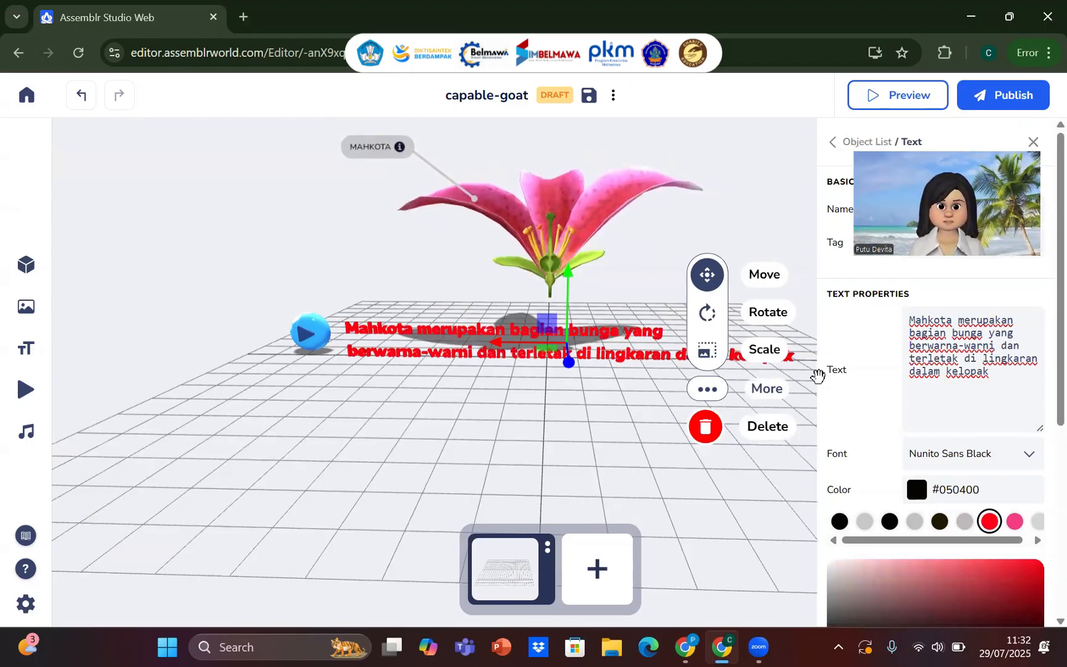
click(703, 427)
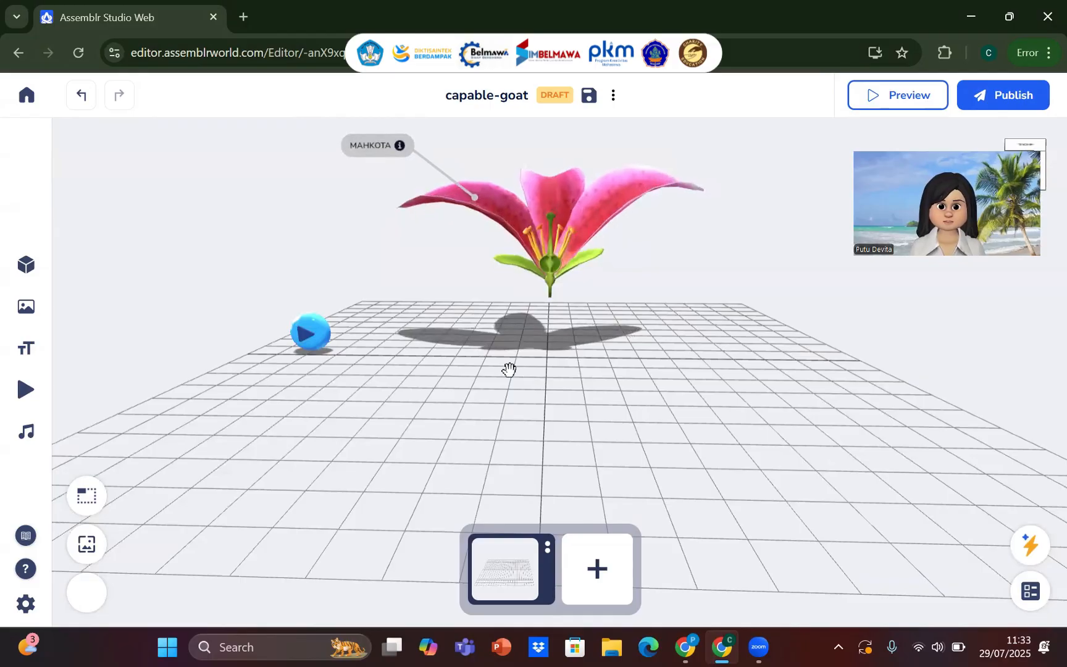
Switch to the Canva design "Penjelasan Bagian Bunga" and examine the red phrase in the MAHKOTA description
click(26, 535)
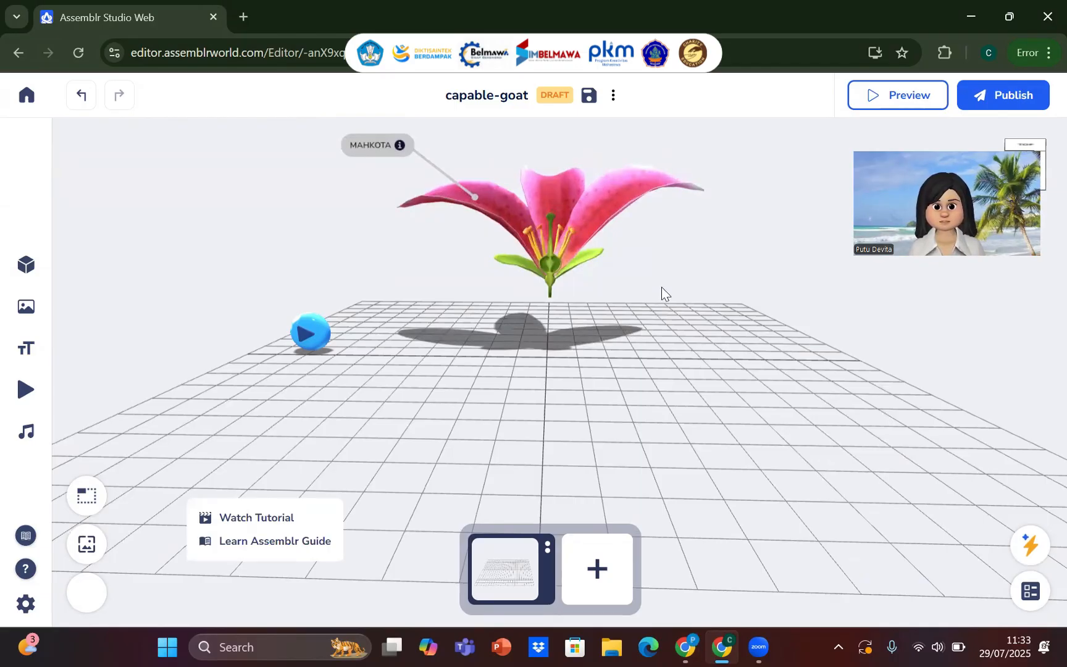
key(alt+Tab)
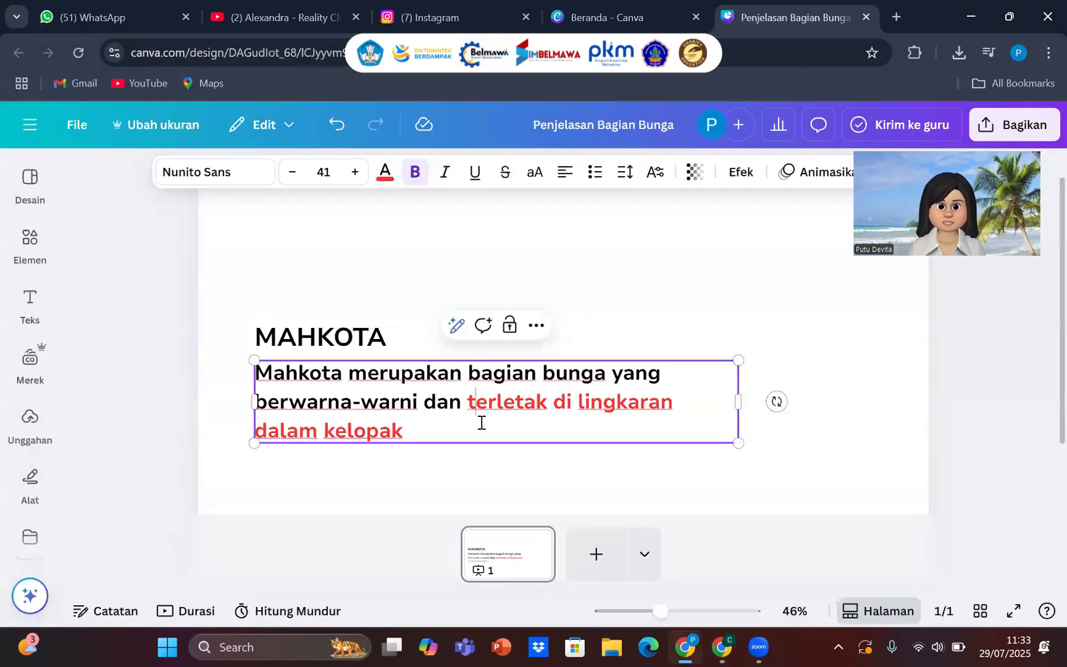
shift+click(487, 436)
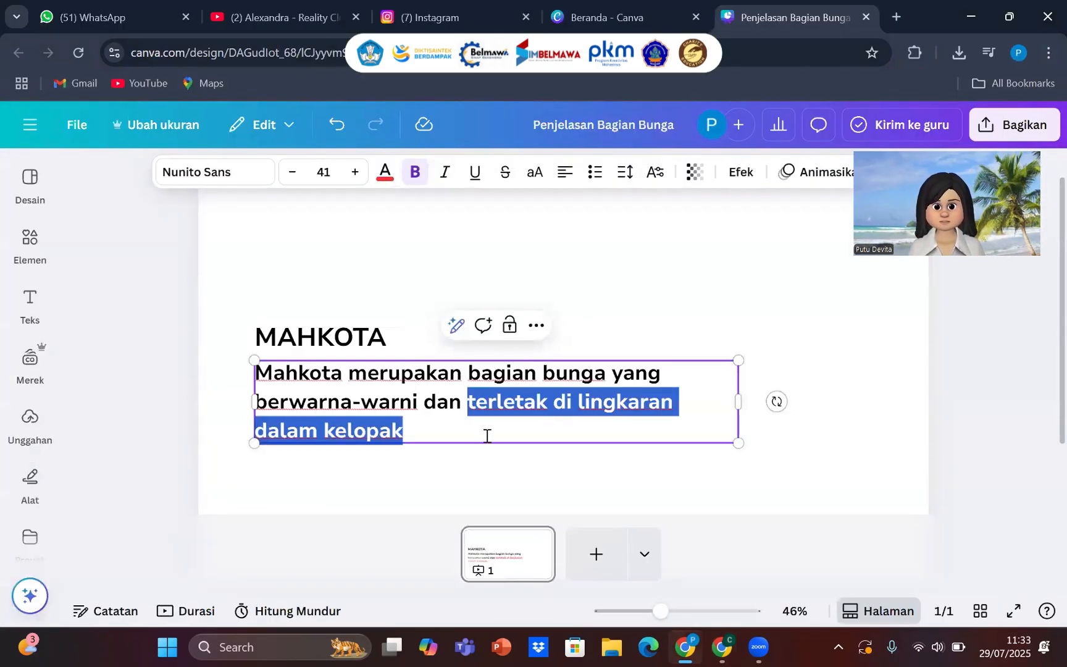
click(486, 436)
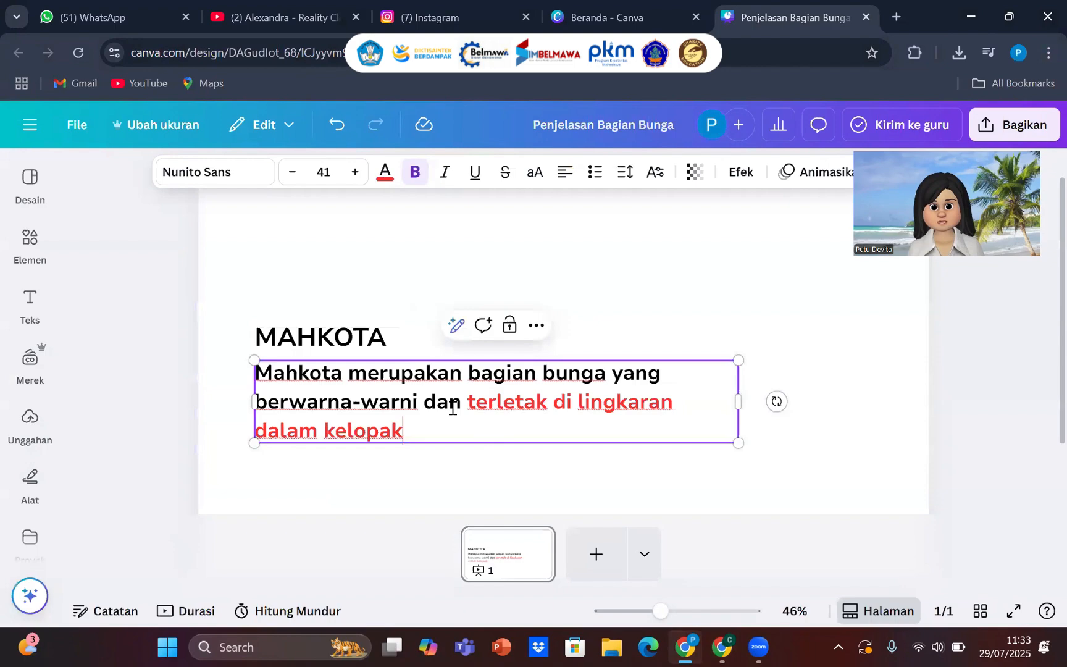
Open the design's PNG download settings and enable the transparent background option (Latar belakang transparan)
click(1025, 124)
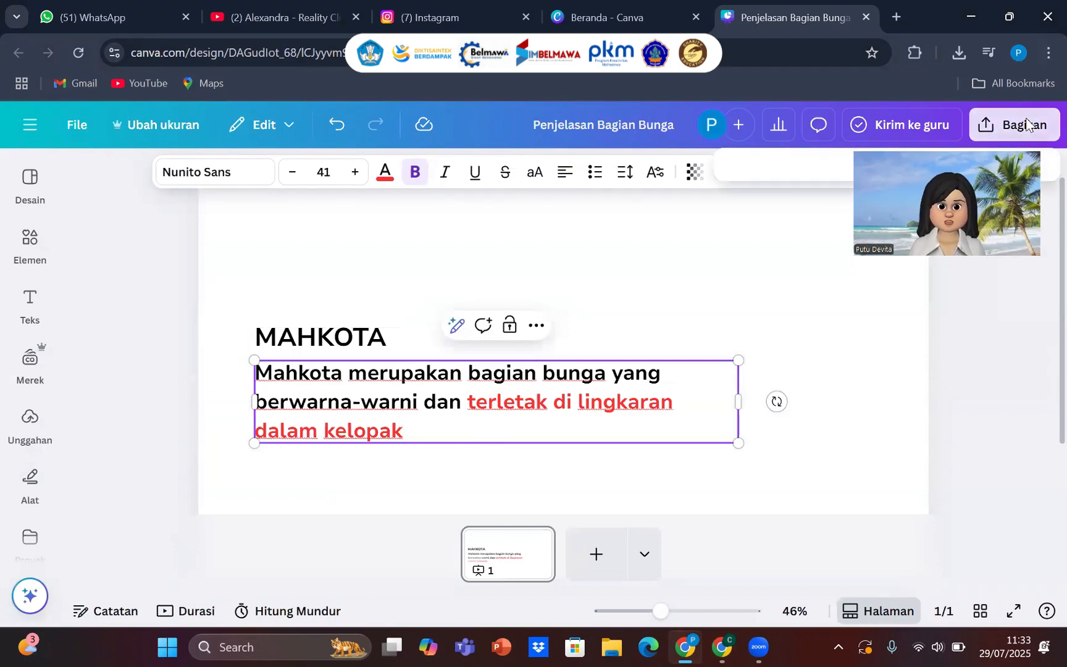
click(763, 460)
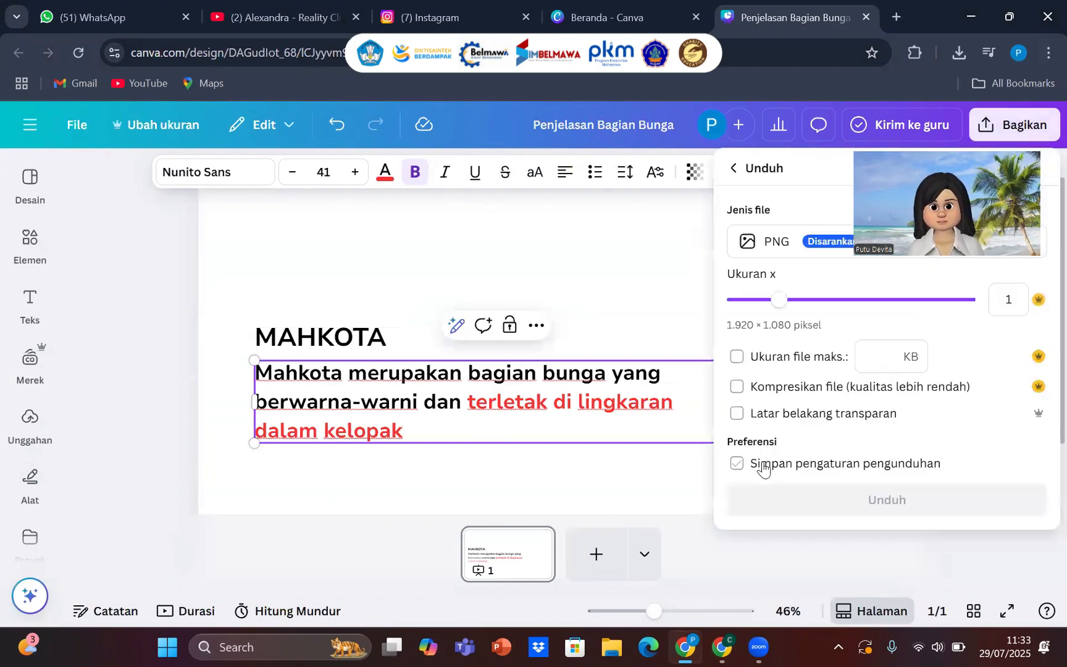
click(739, 414)
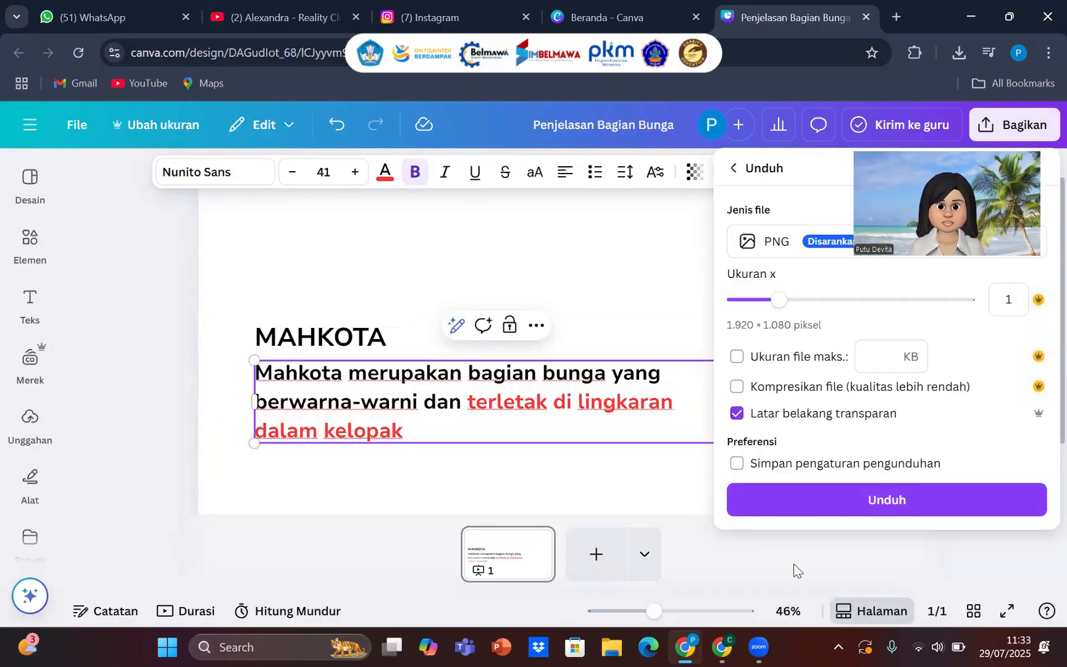
Switch back to Assemblr Studio and import the Mahkota image from the Documents folder as a 2D object
click(728, 645)
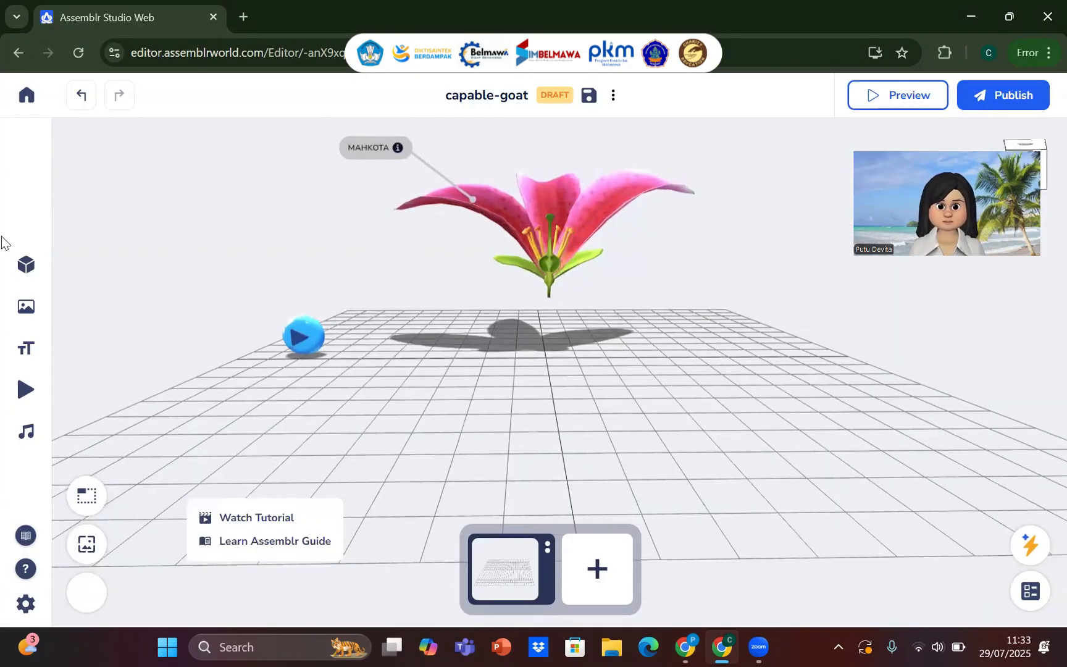
click(26, 300)
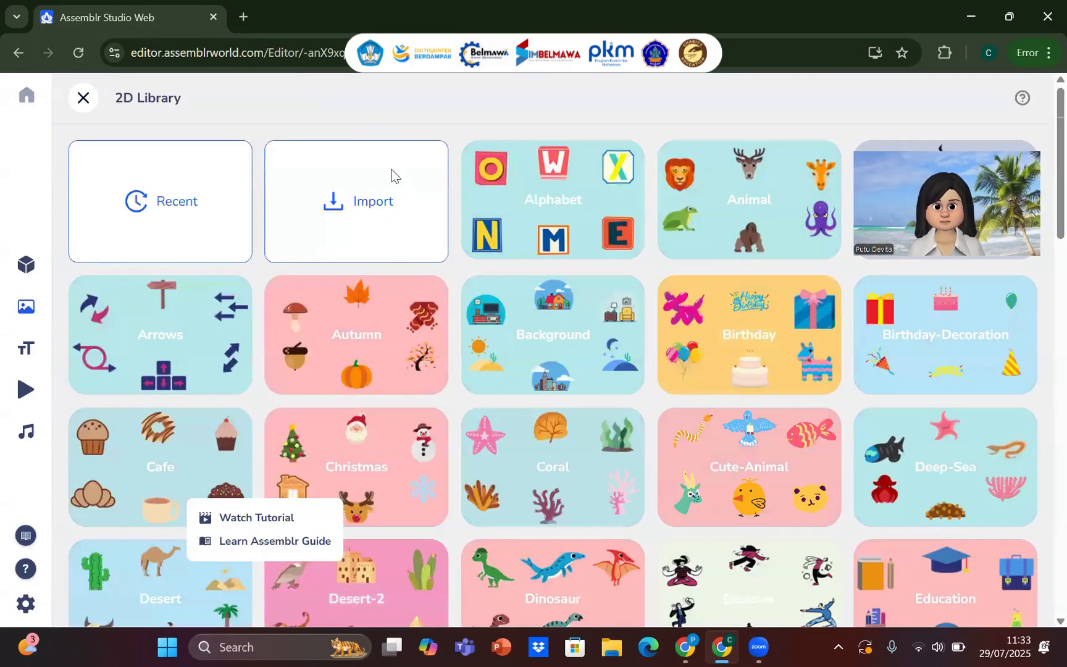
click(391, 169)
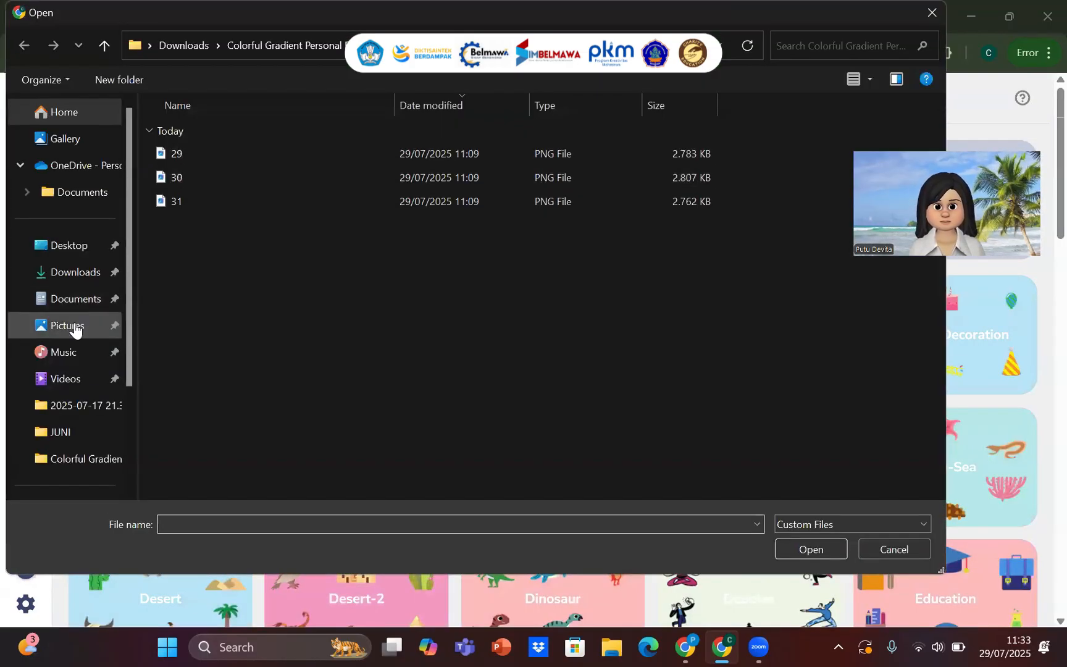
click(75, 301)
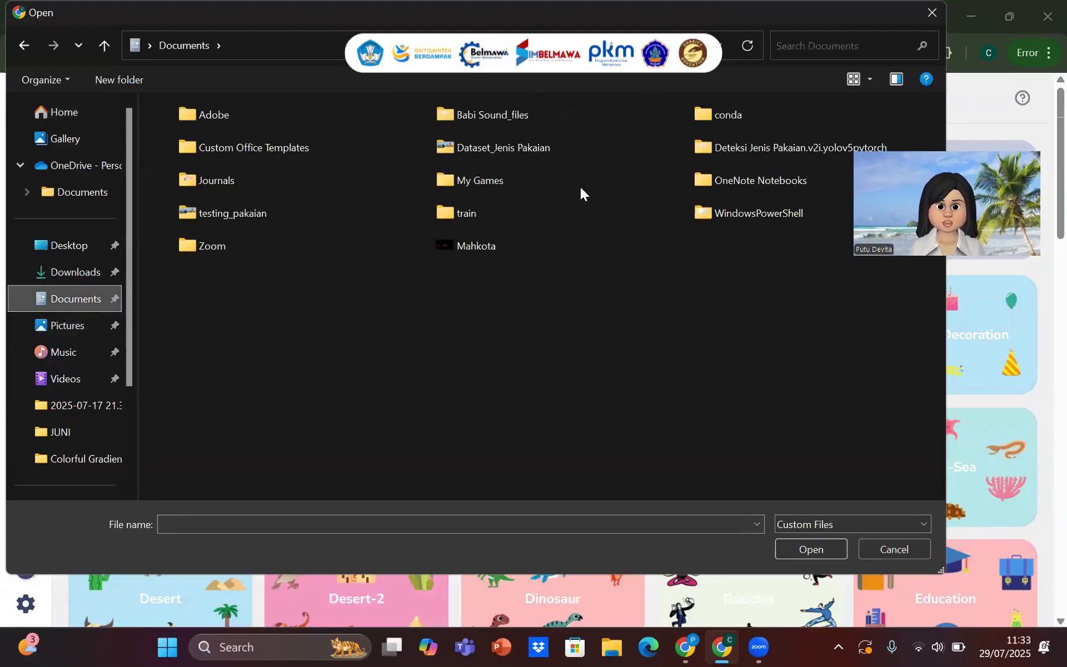
click(502, 253)
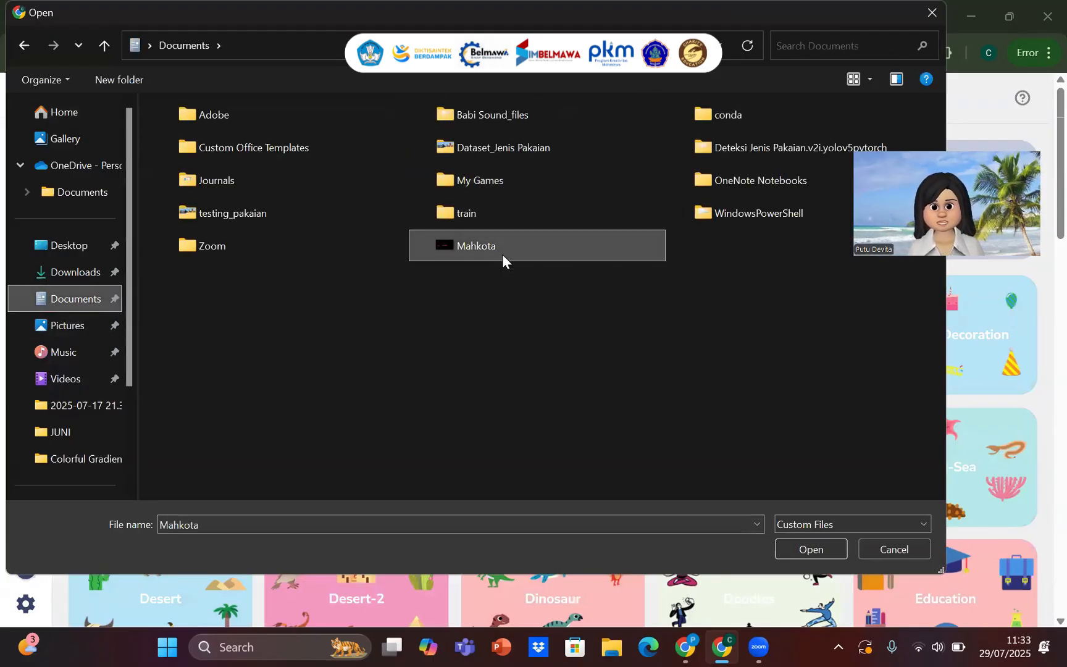
click(790, 549)
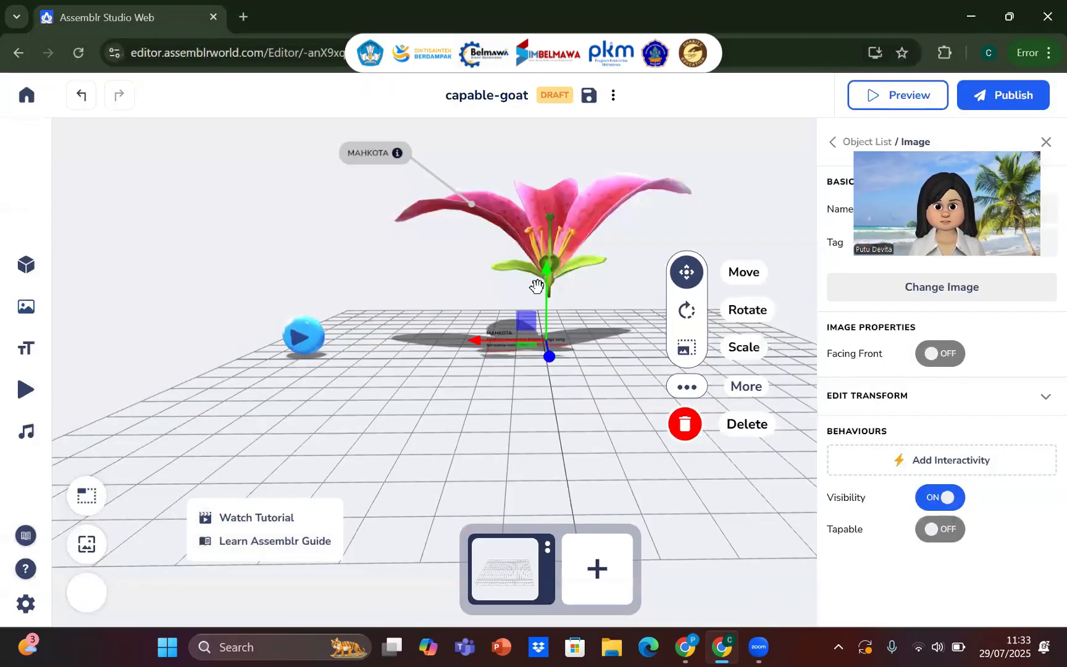
Enlarge the imported MAHKOTA image to roughly three times its size and move it slightly up and toward the play button
click(687, 357)
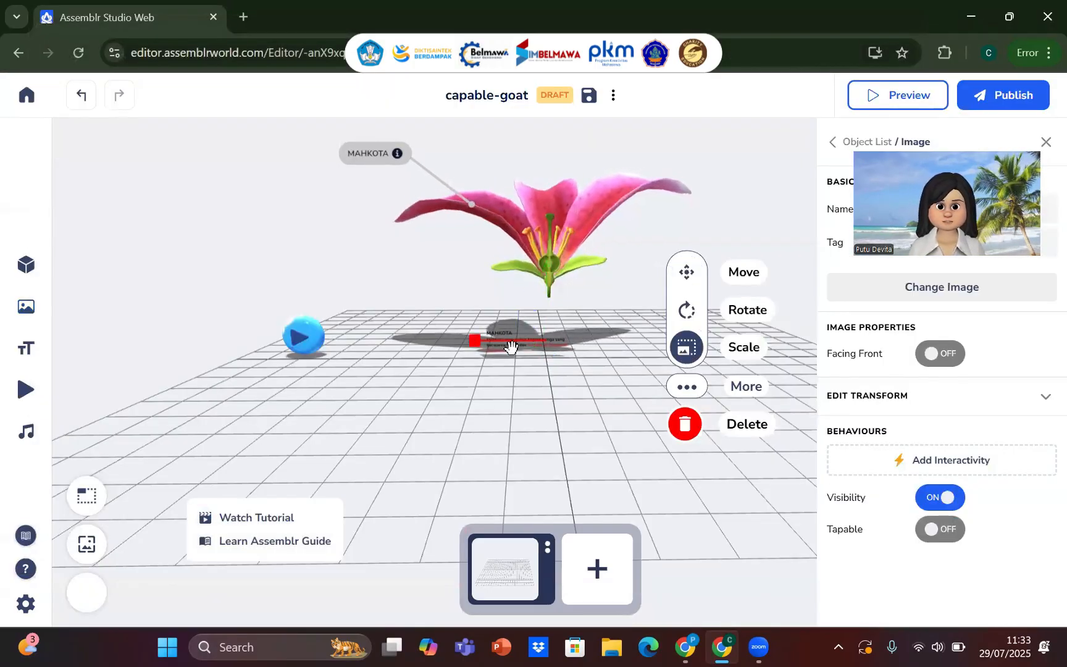
drag(474, 340, 298, 403)
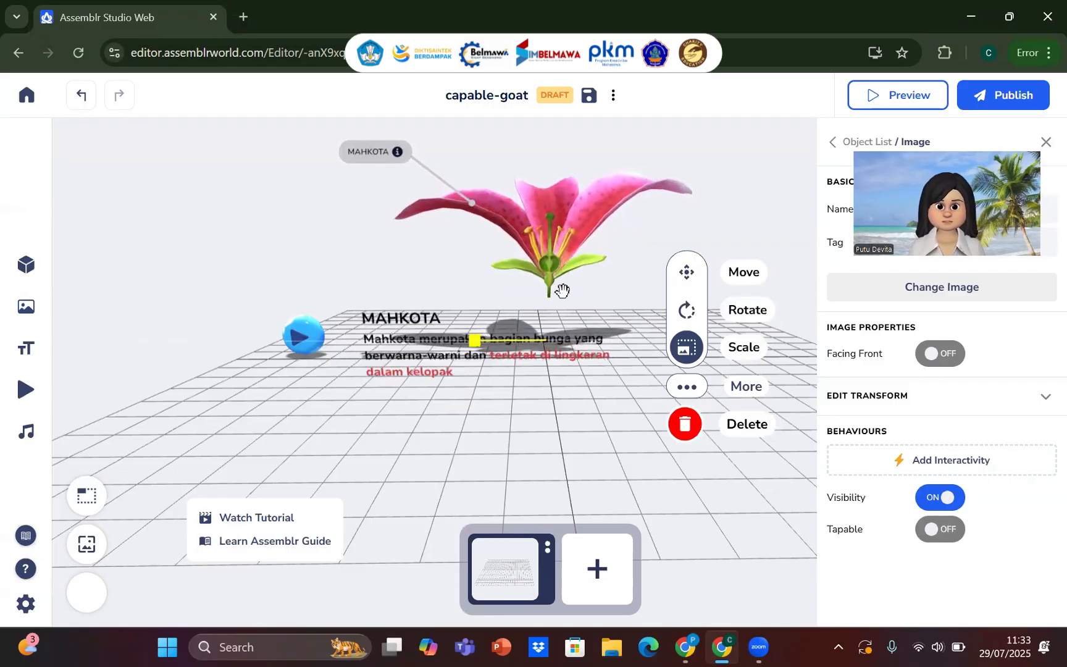
click(686, 309)
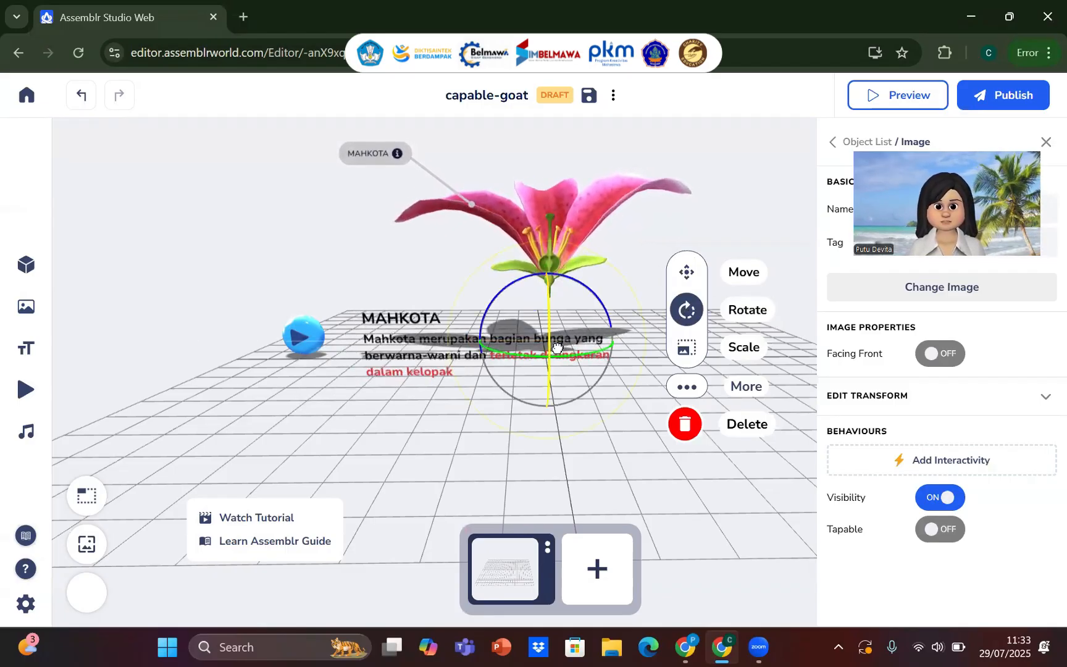
drag(555, 340, 536, 311)
click(684, 276)
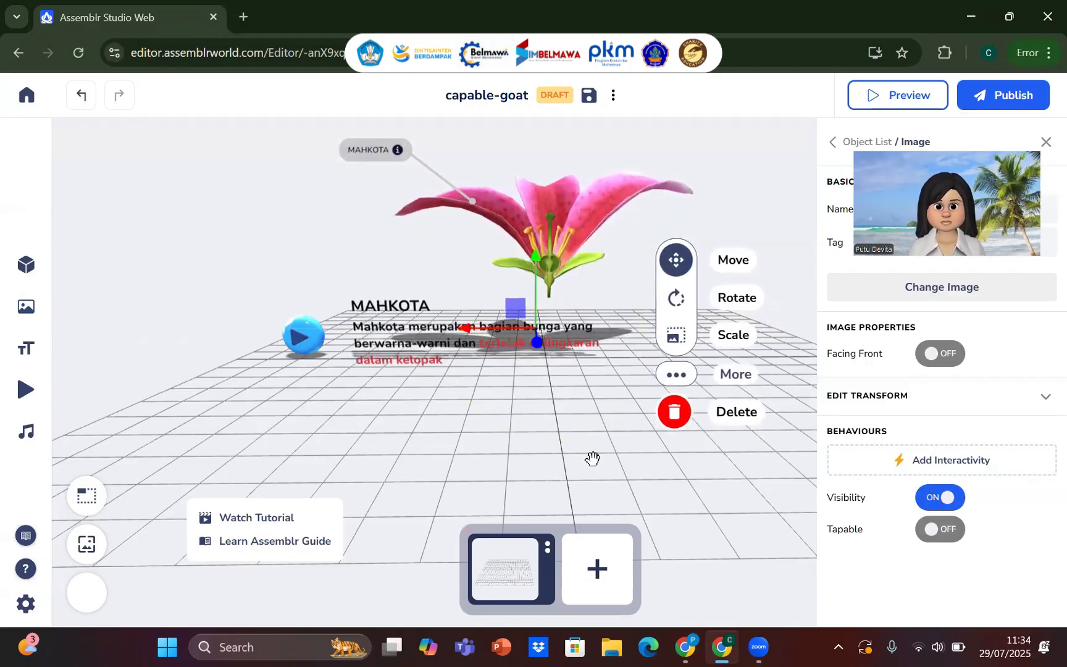
click(592, 458)
scroll(521, 390, up, 2)
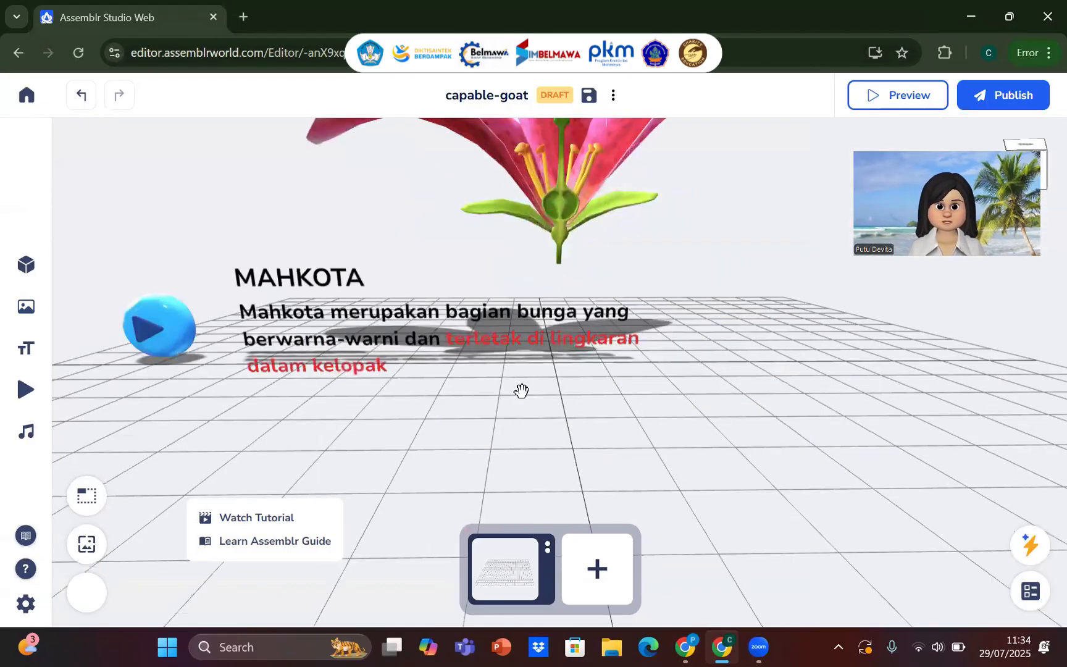
scroll(520, 390, down, 5)
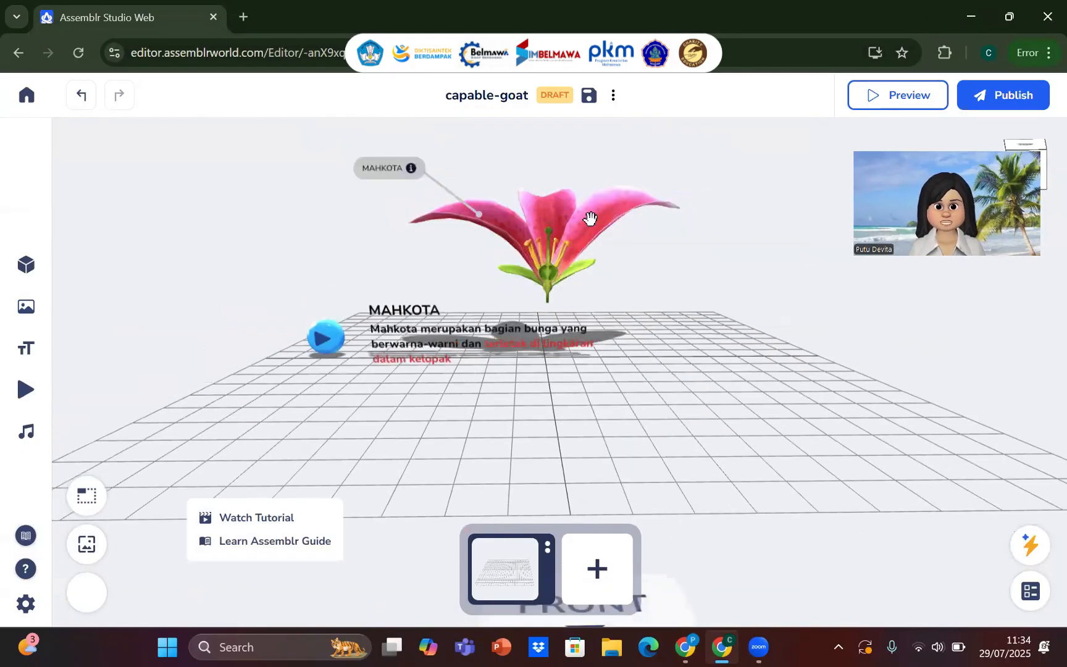
drag(589, 218, 554, 256)
click(554, 256)
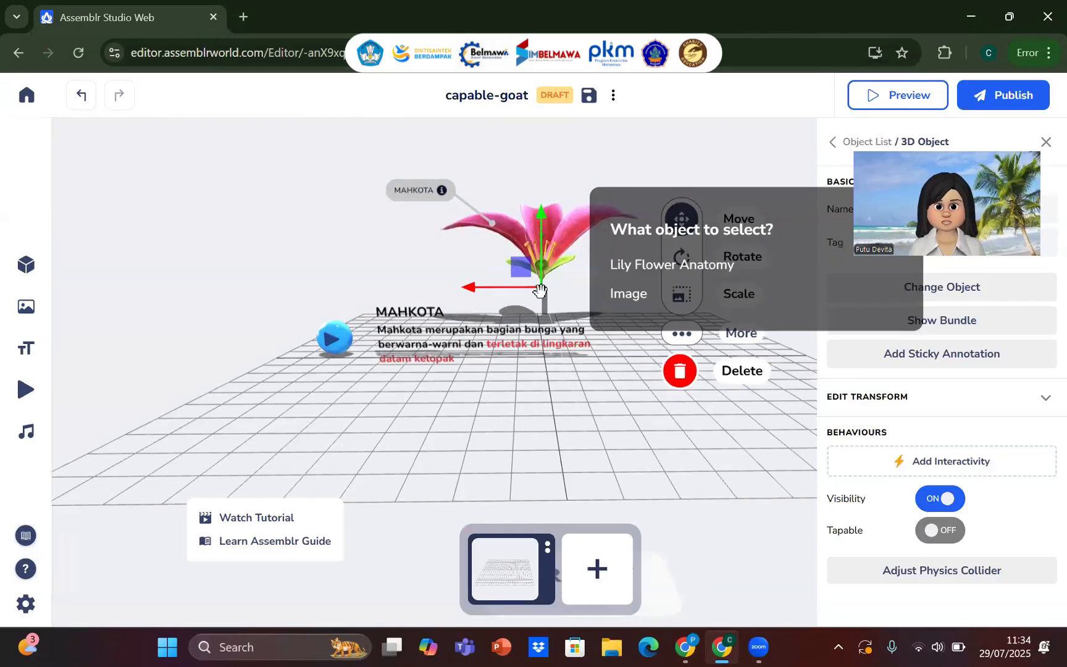
click(537, 430)
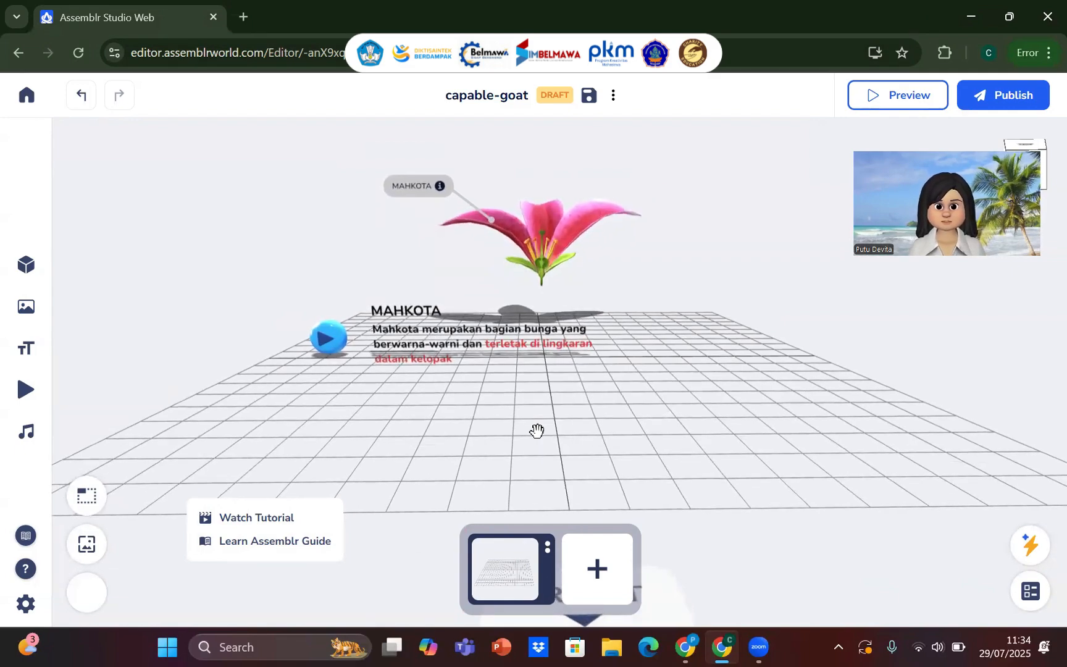
scroll(536, 430, down, 1)
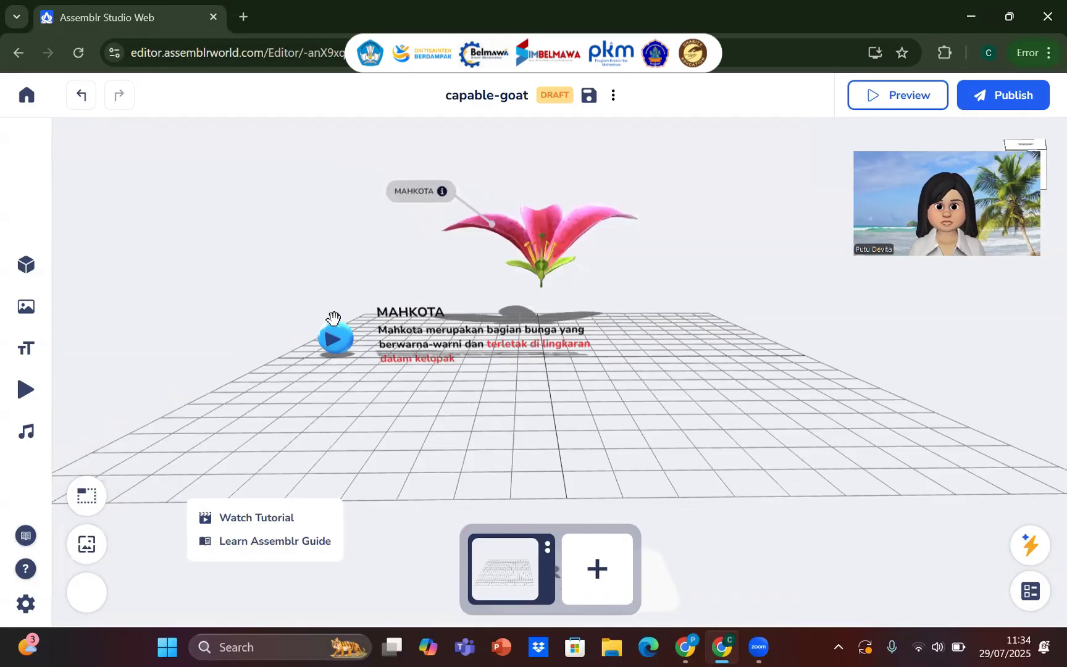
Rename the MAHKOTA description image to "Image Mahkota" and check the scale values in its transform settings
click(440, 325)
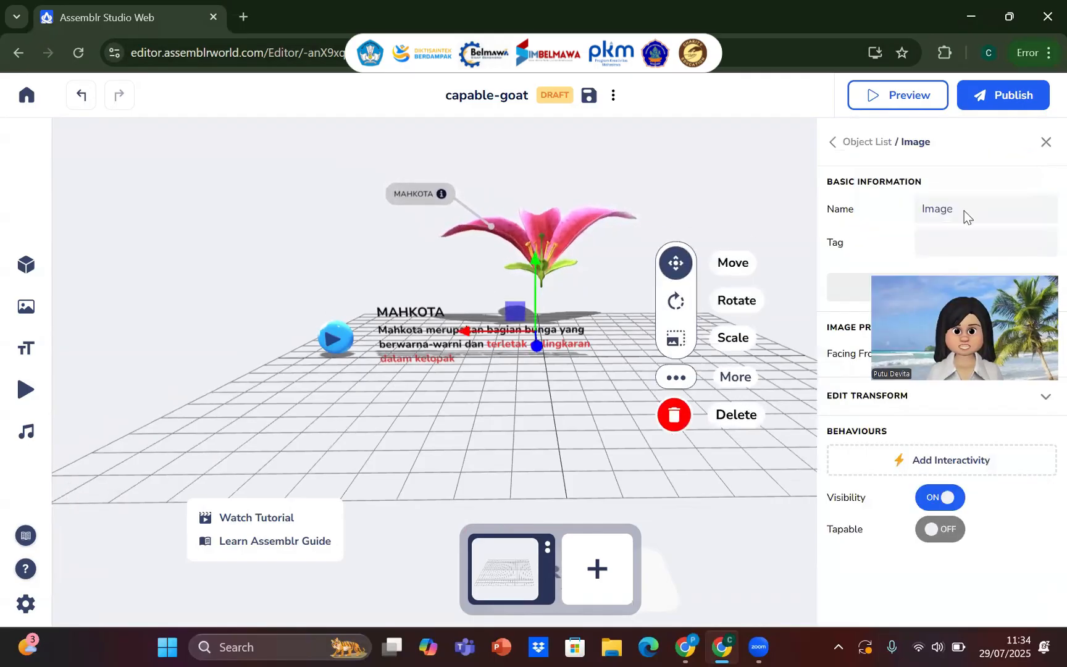
click(964, 211)
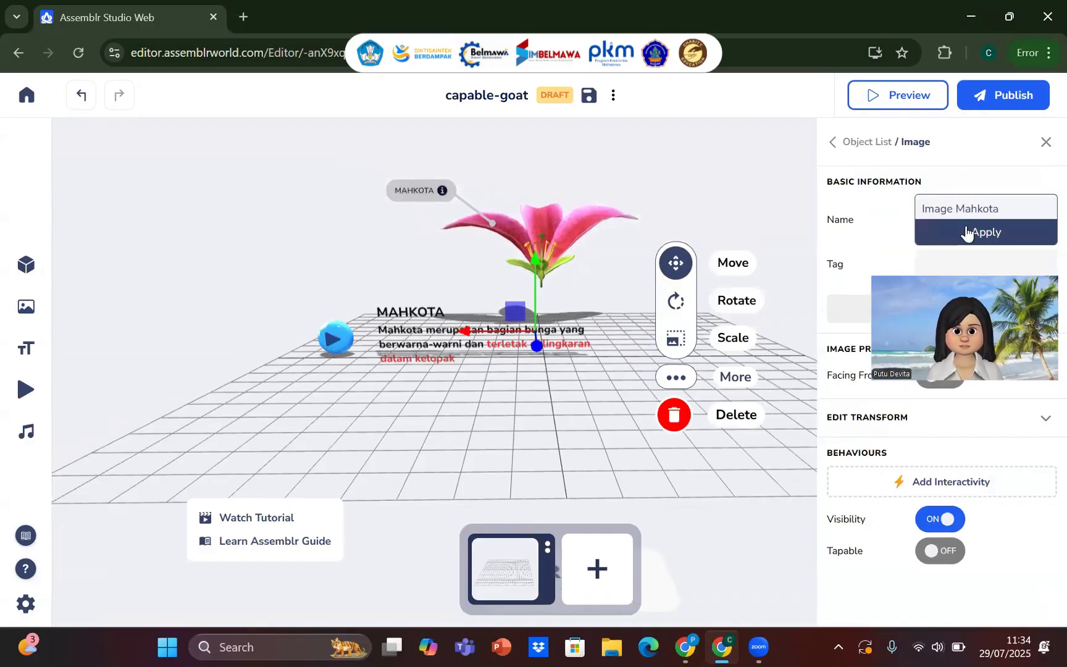
click(964, 231)
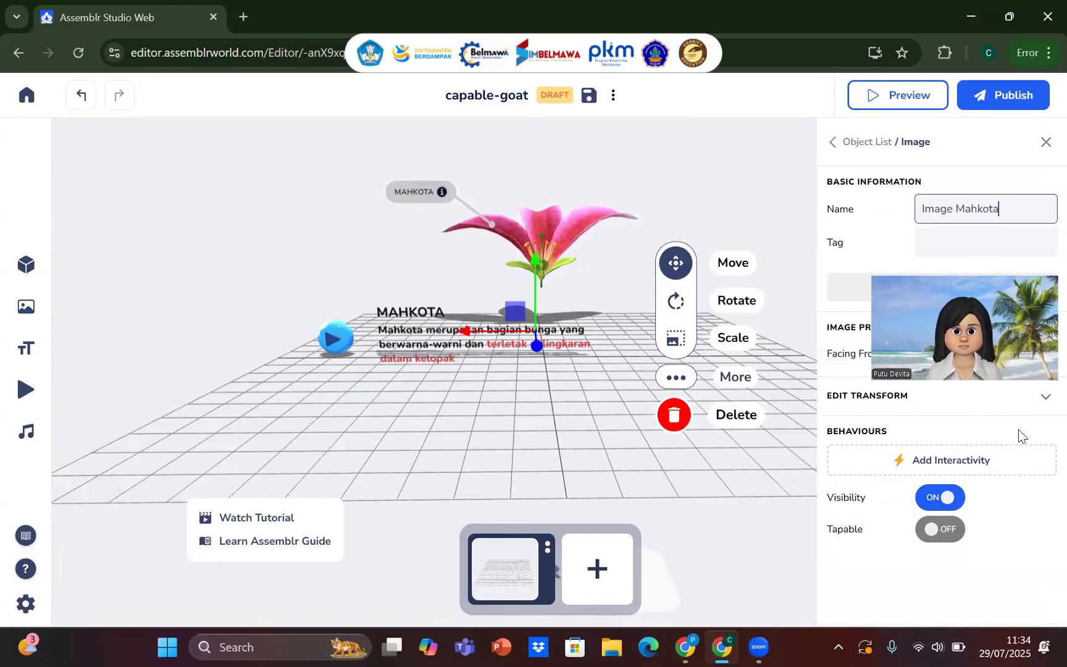
click(1043, 398)
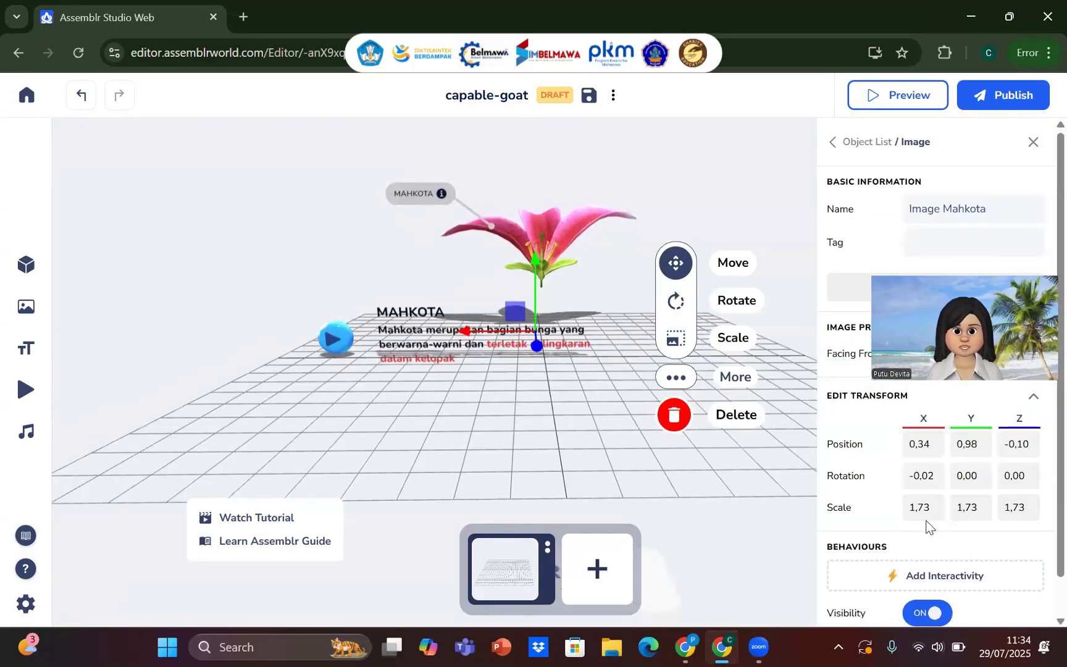
drag(911, 507, 946, 514)
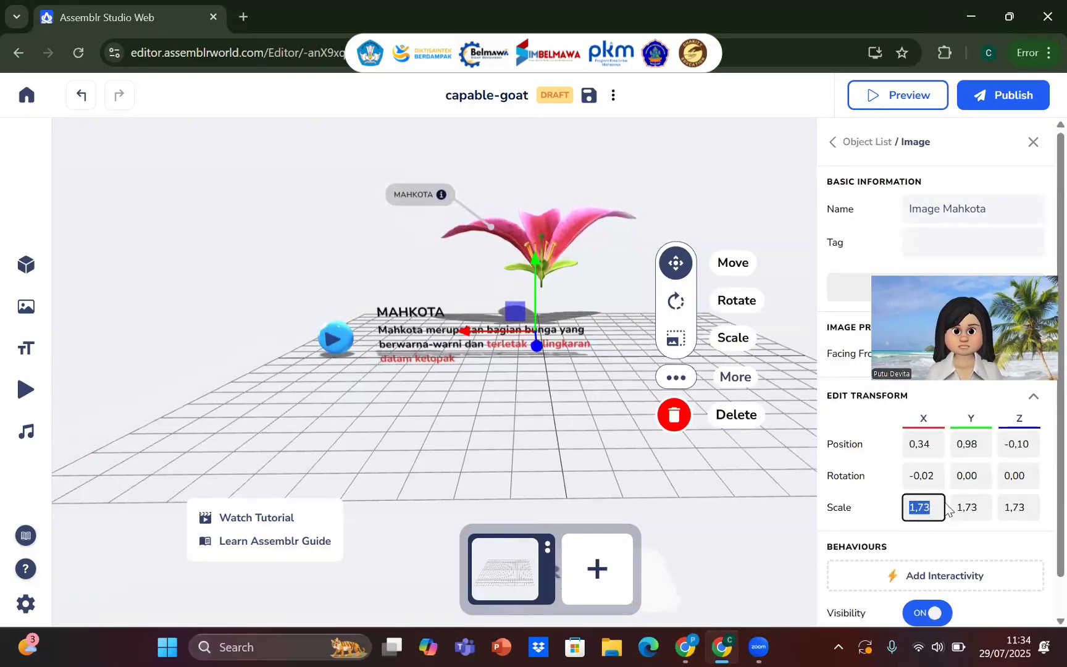
click(970, 541)
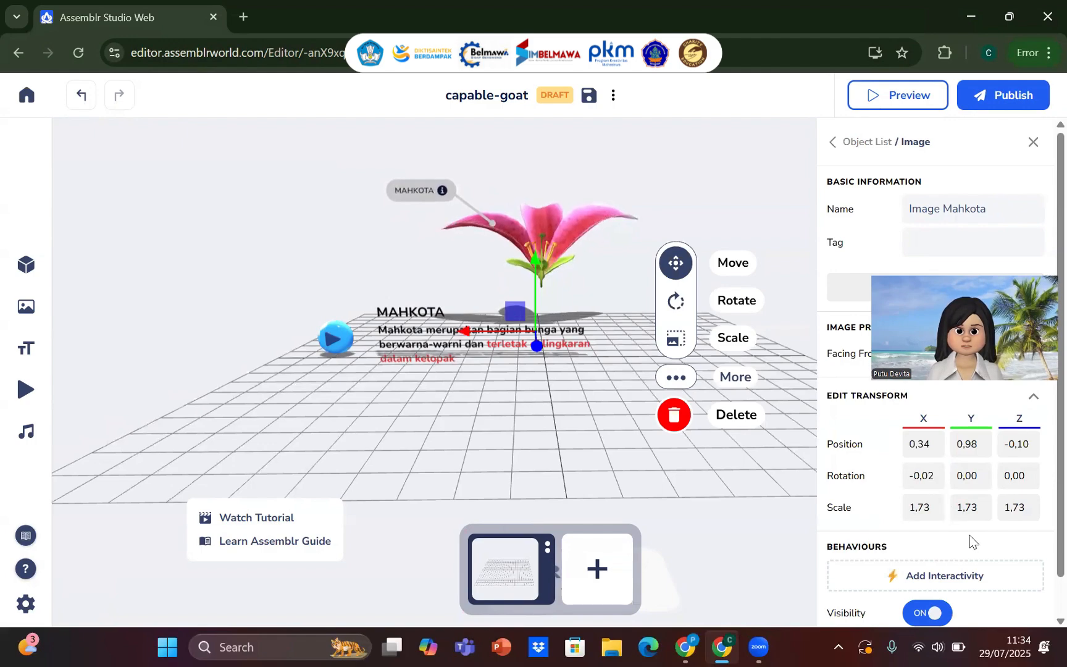
Start a custom Scale interaction on the blue play button with Image Mahkota as its target
click(347, 349)
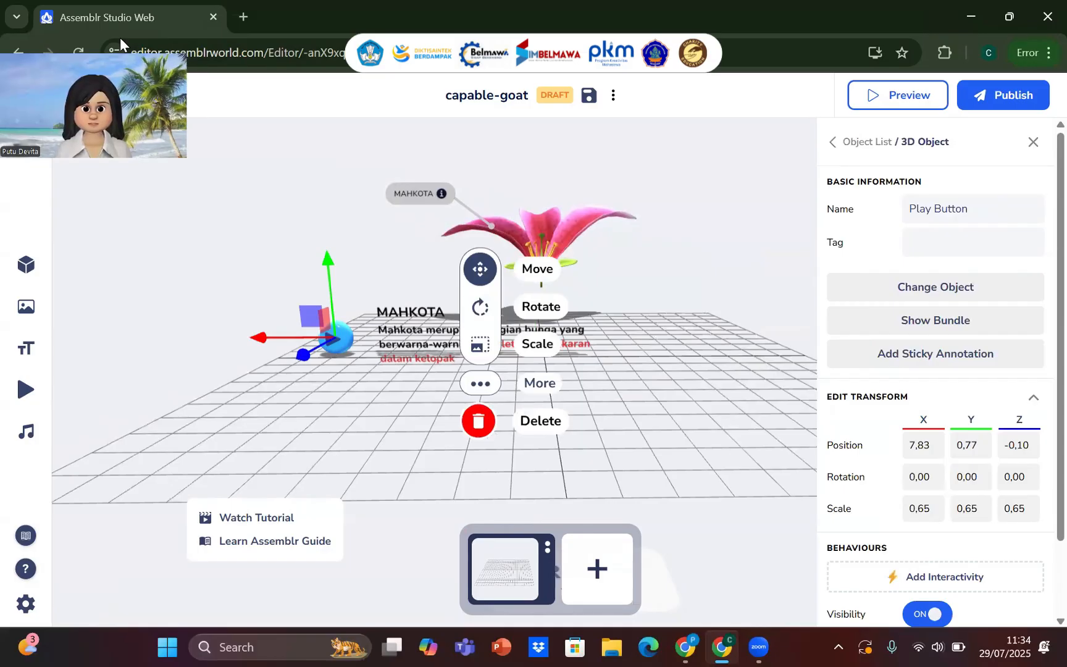
scroll(886, 407, down, 1)
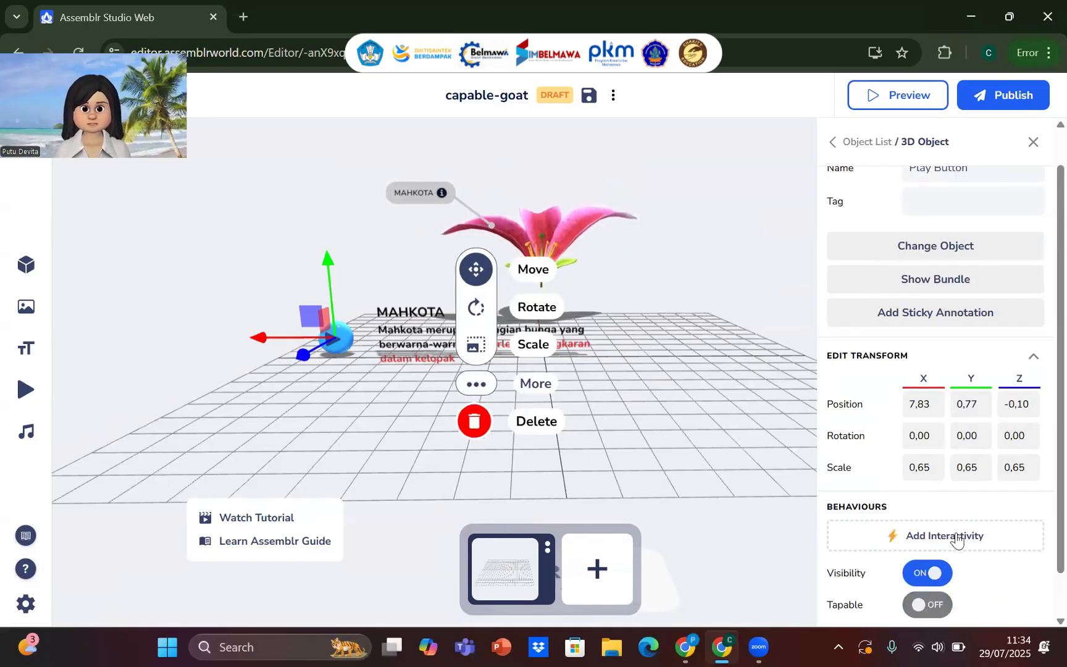
click(956, 537)
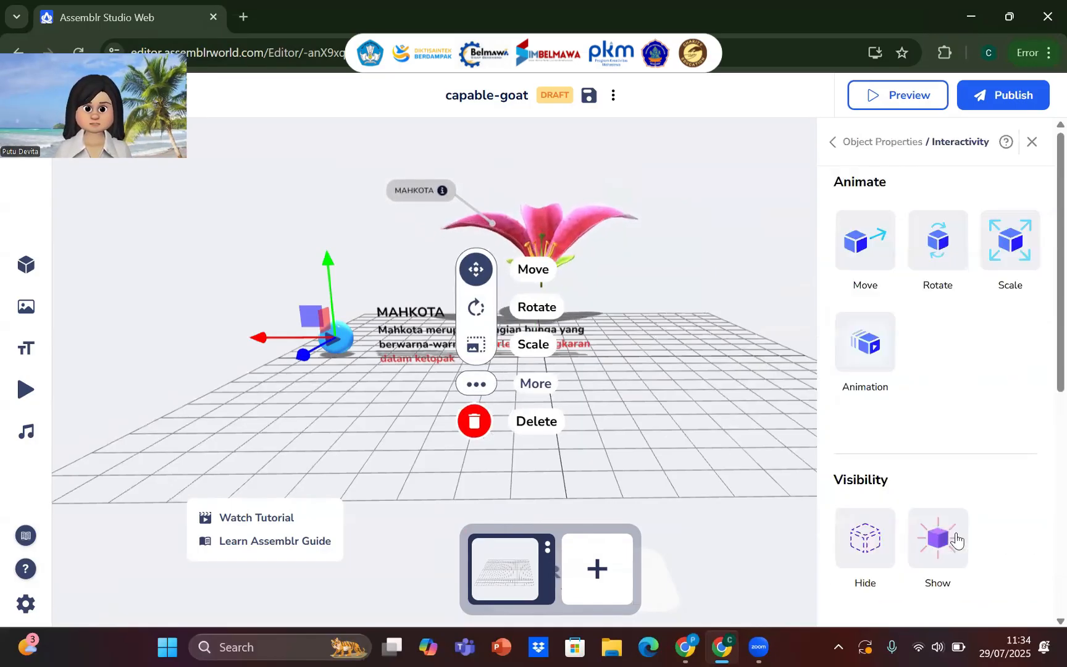
click(1015, 249)
click(1009, 258)
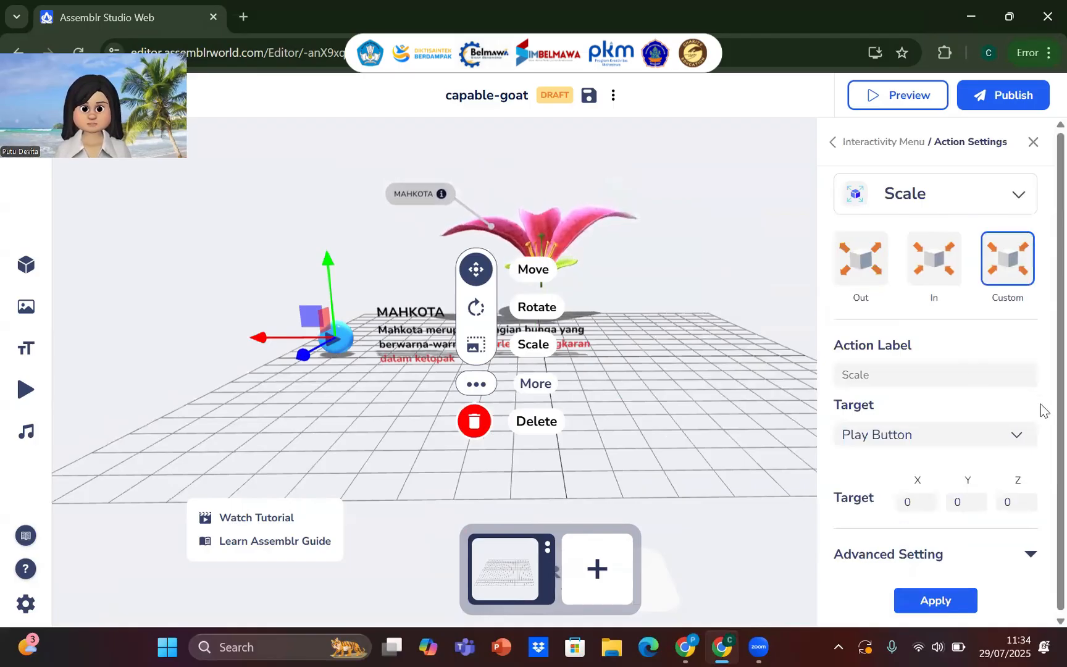
click(1015, 430)
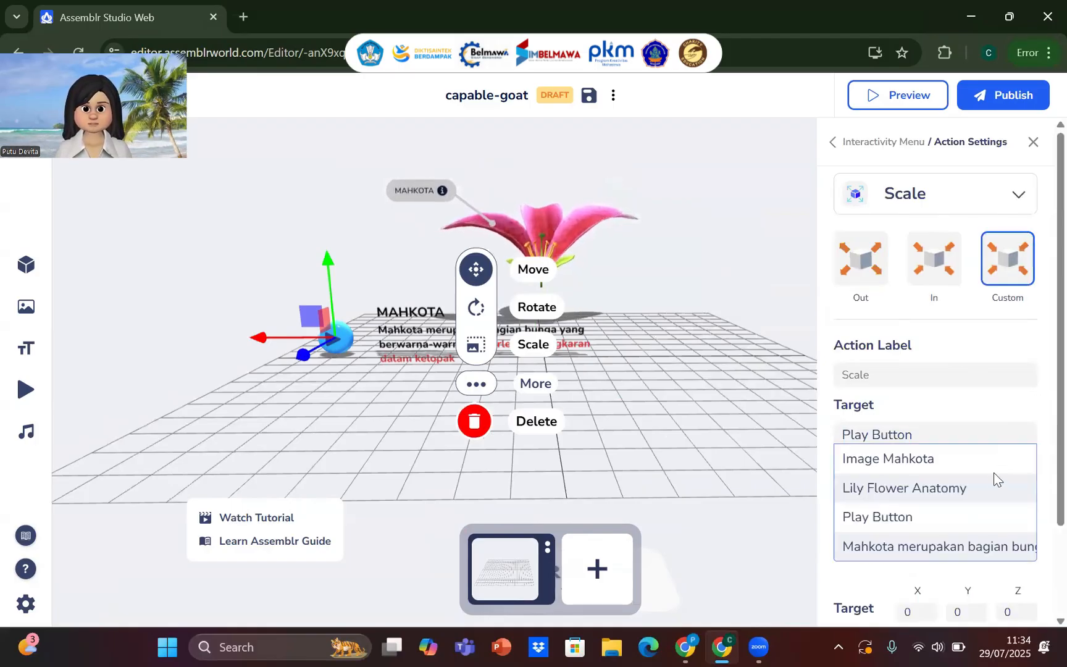
click(988, 458)
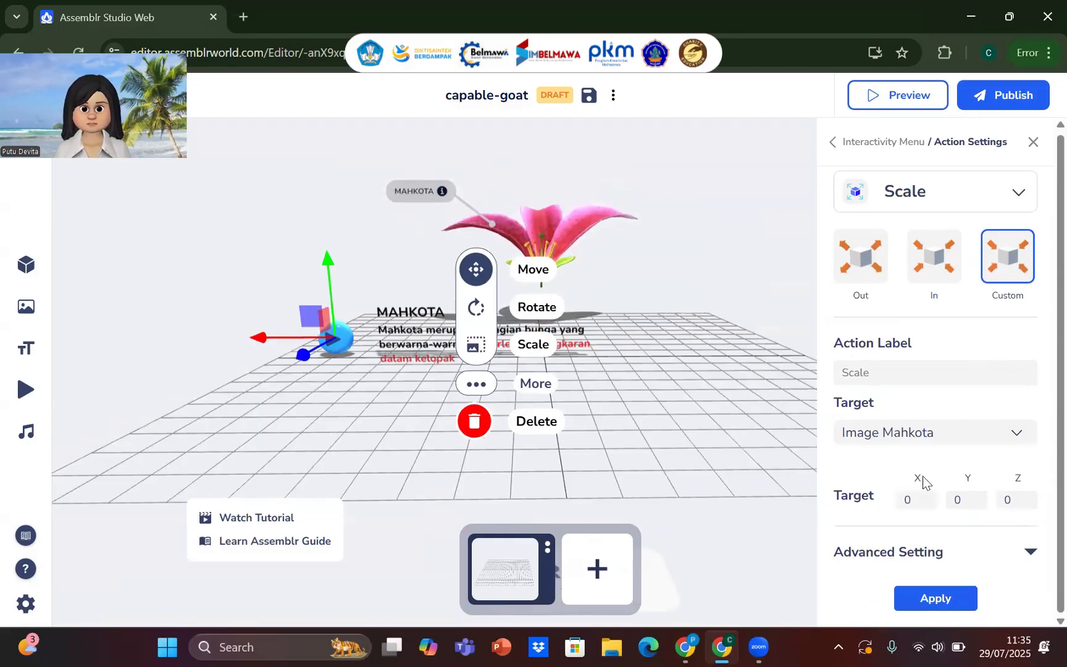
Set the Scale action's target to 1,73 on X, Y and Z and apply it
click(921, 501)
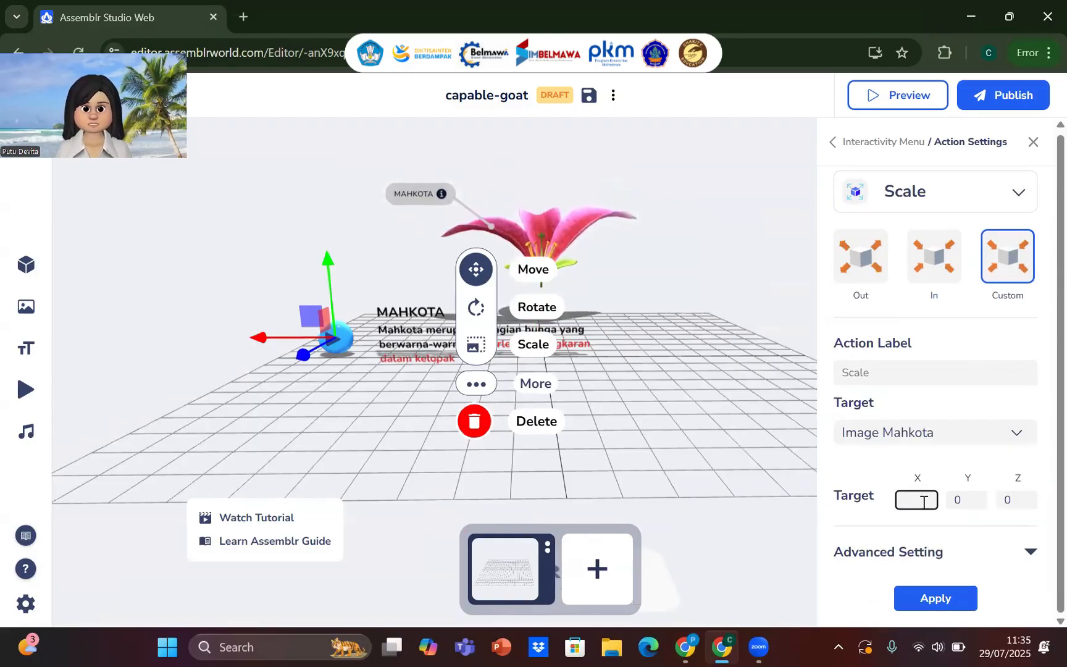
text(1)
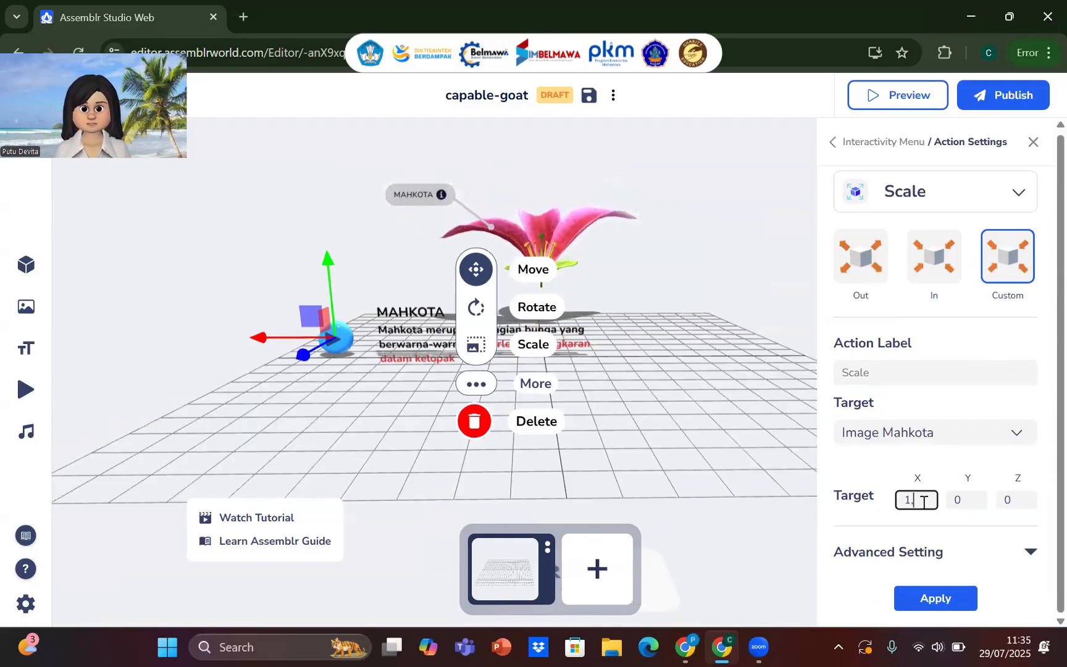
text(,73)
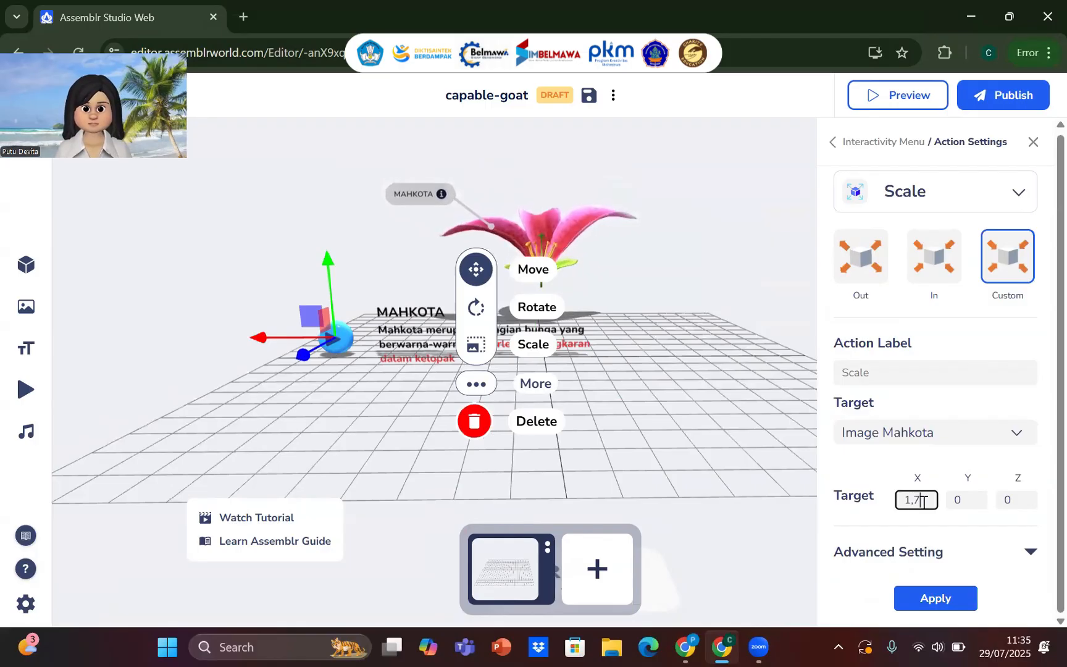
click(971, 496)
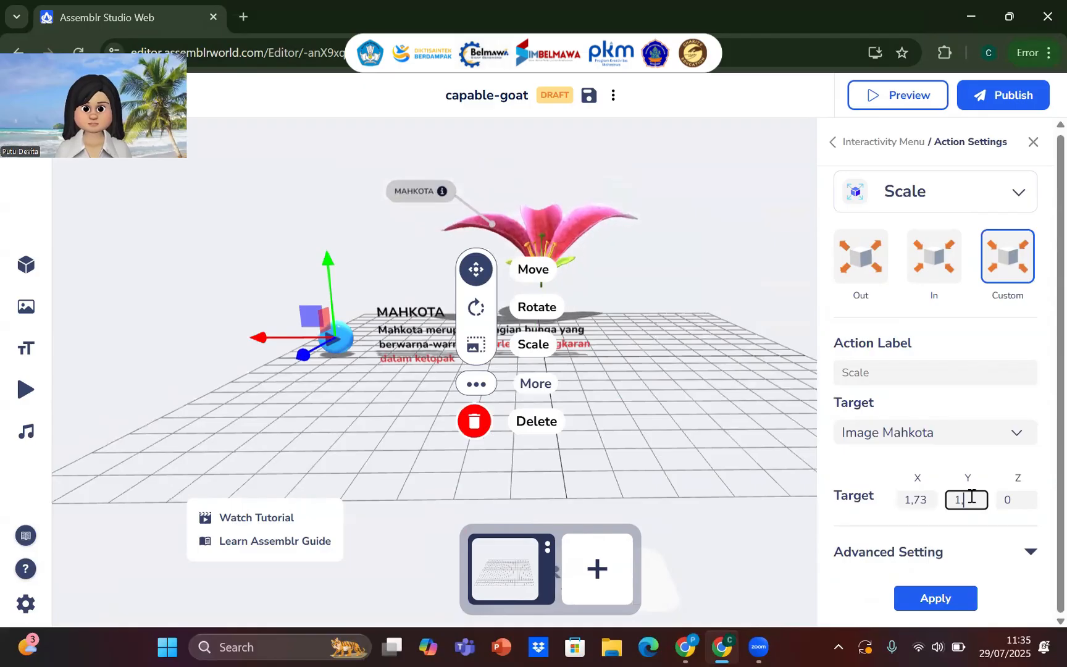
click(1021, 501)
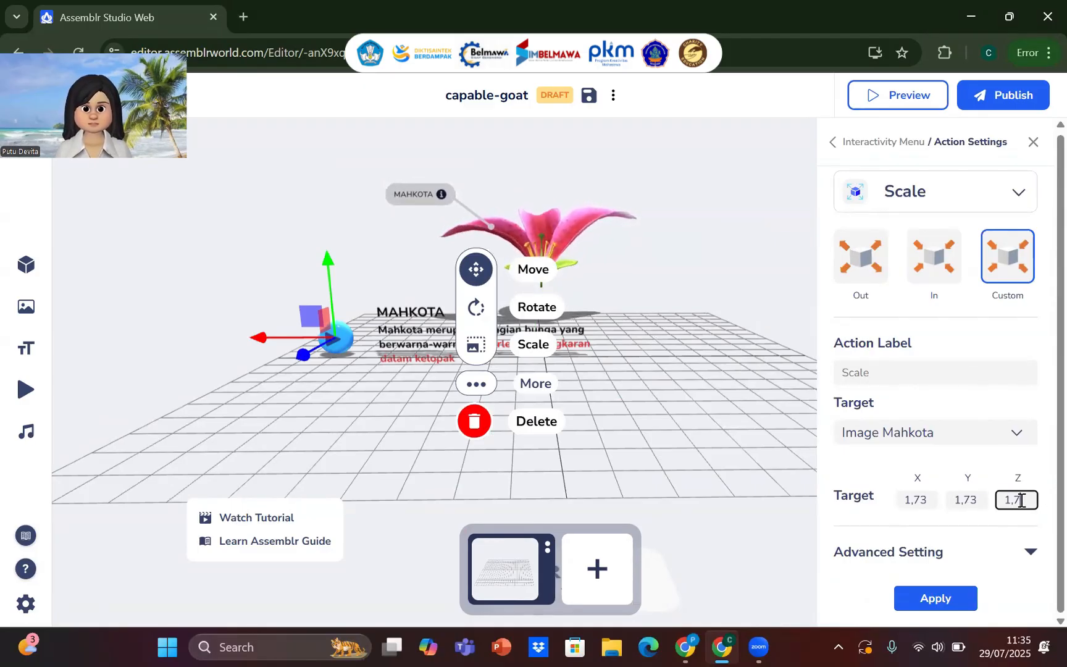
click(960, 600)
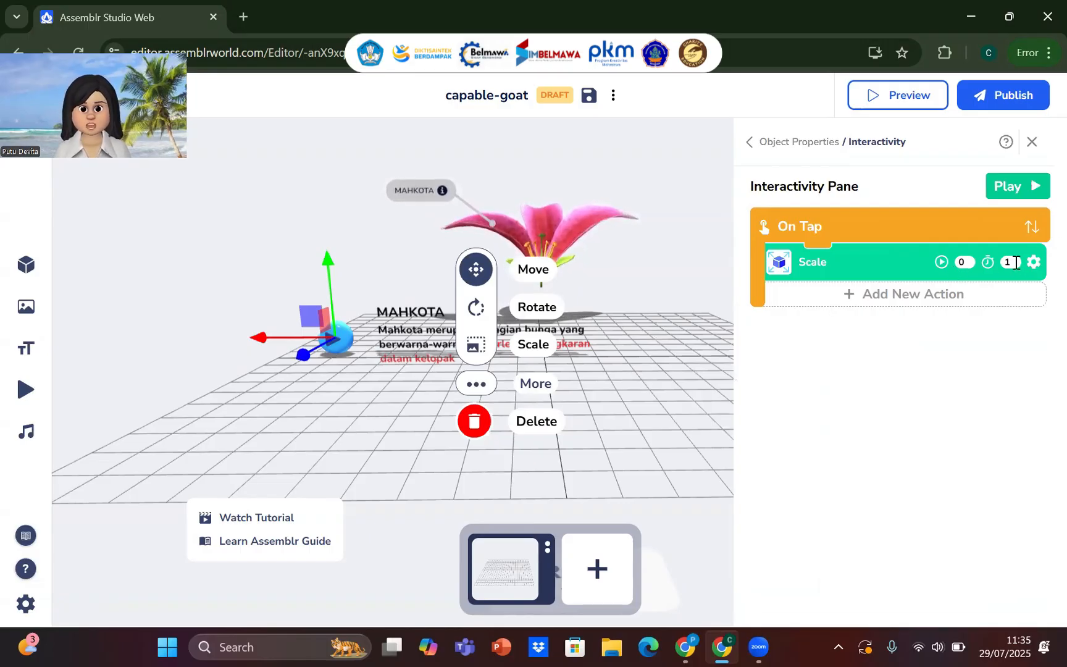
Add a second custom Scale action shrinking Image Mahkota to 0 on all axes, and set the two actions' start times to 3 and 16
click(966, 296)
click(1023, 257)
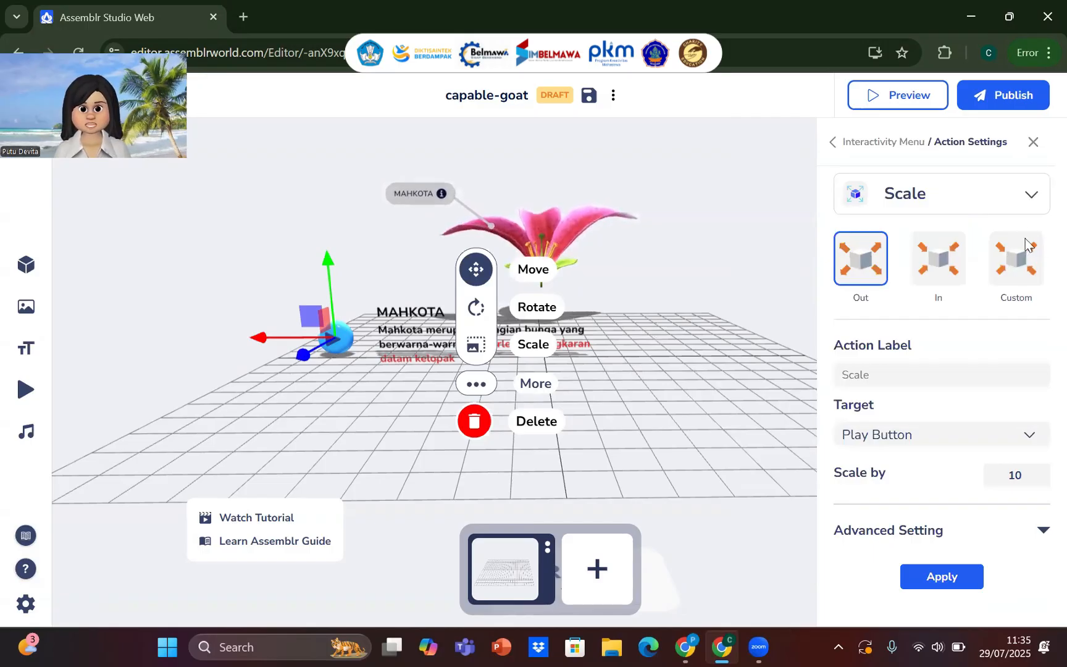
click(1023, 253)
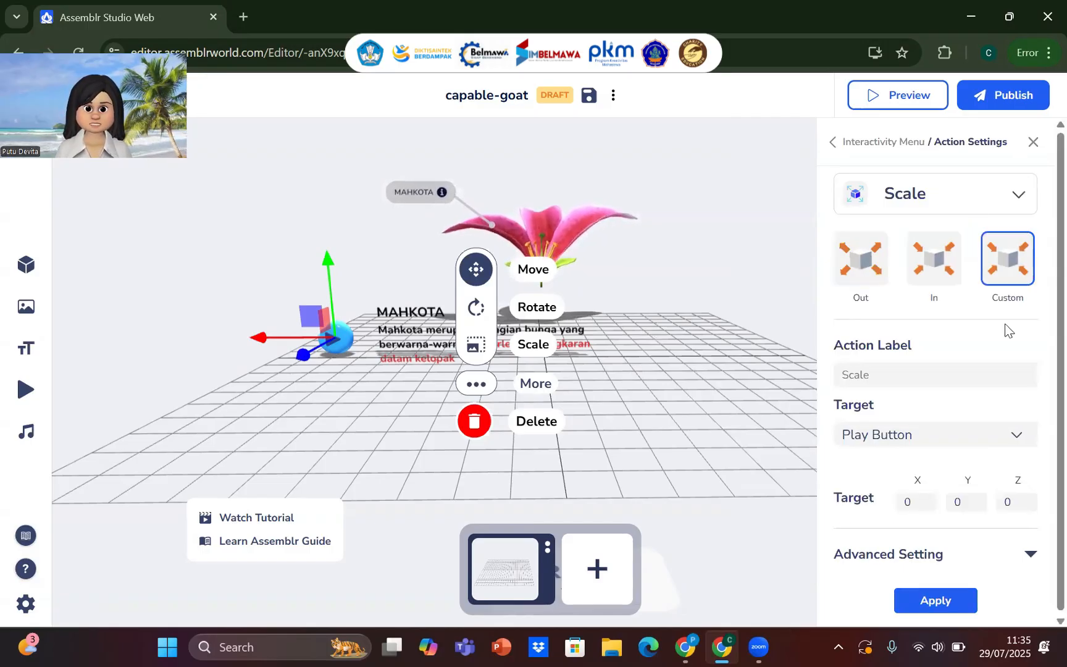
click(1018, 435)
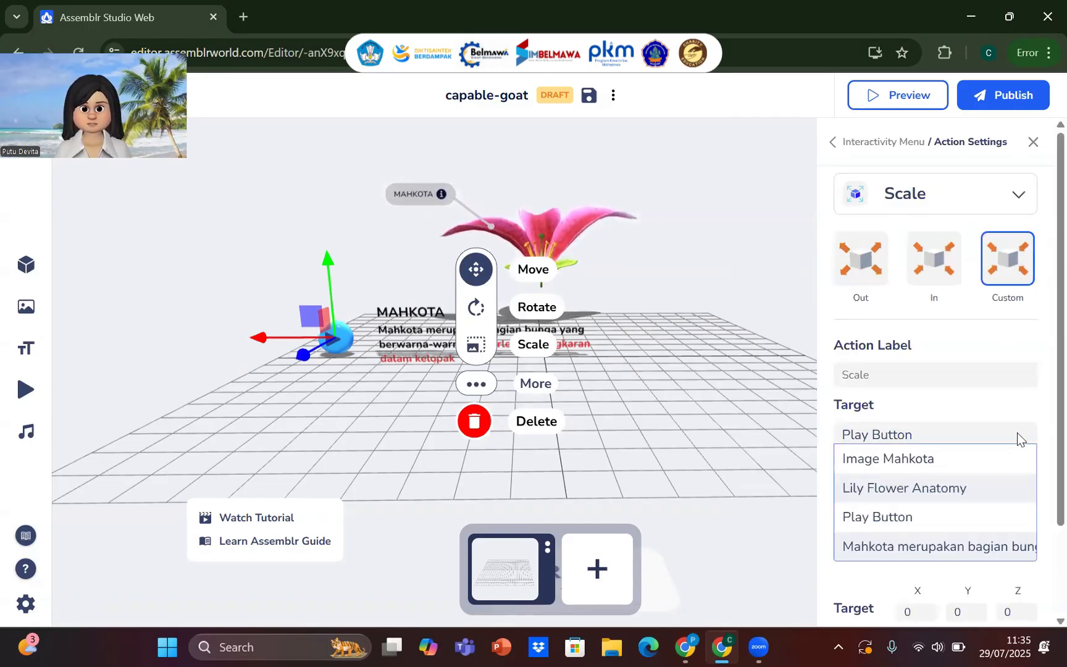
click(965, 468)
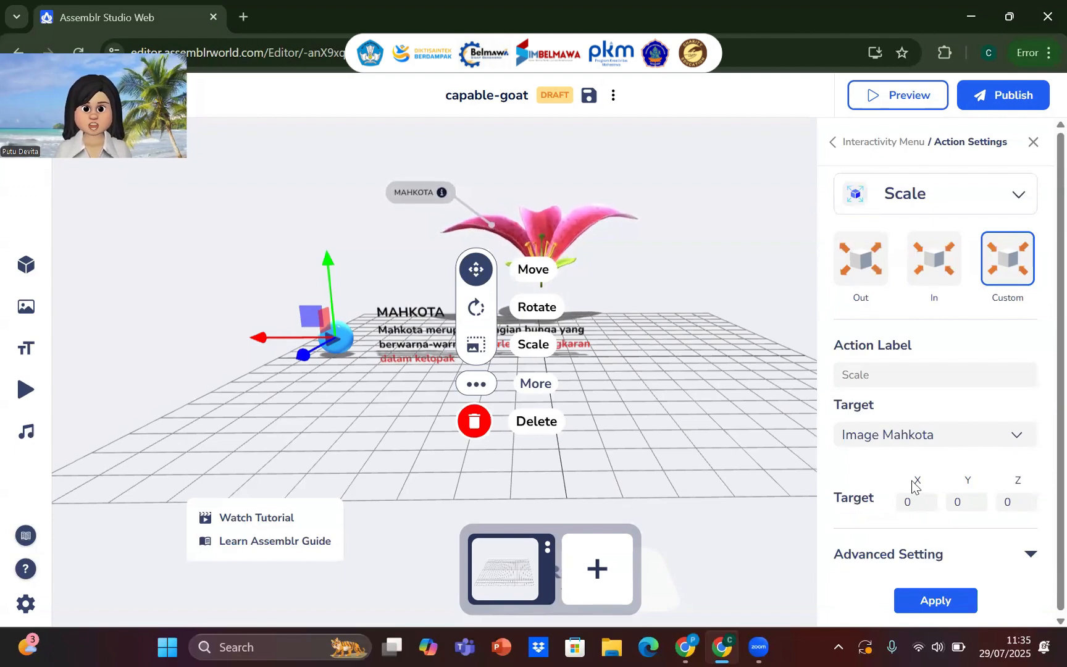
click(923, 599)
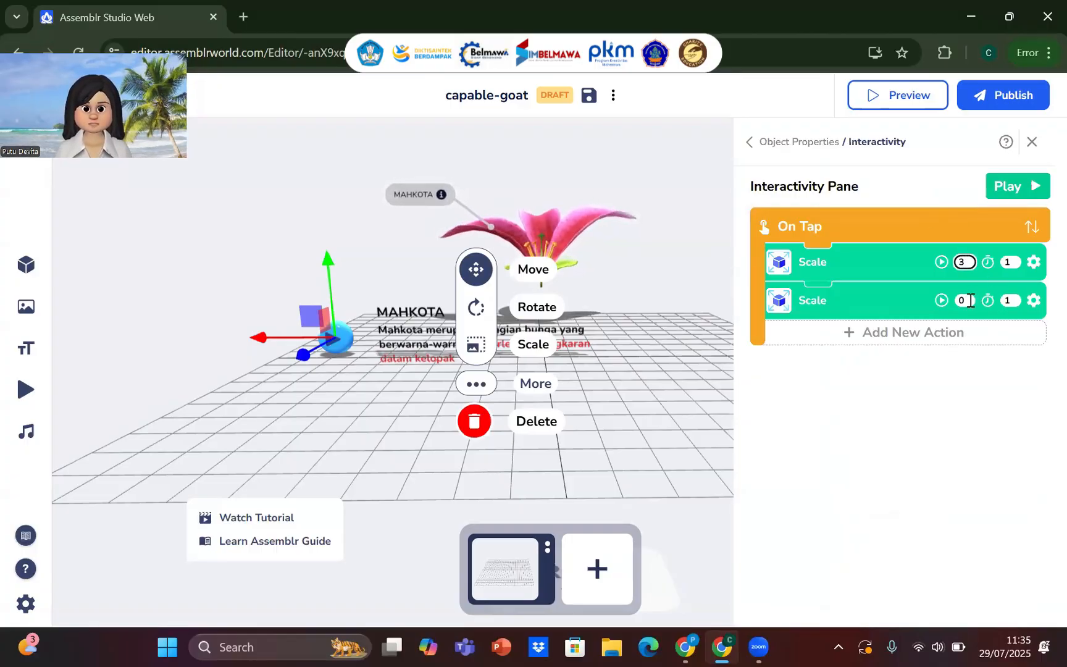
text(1)
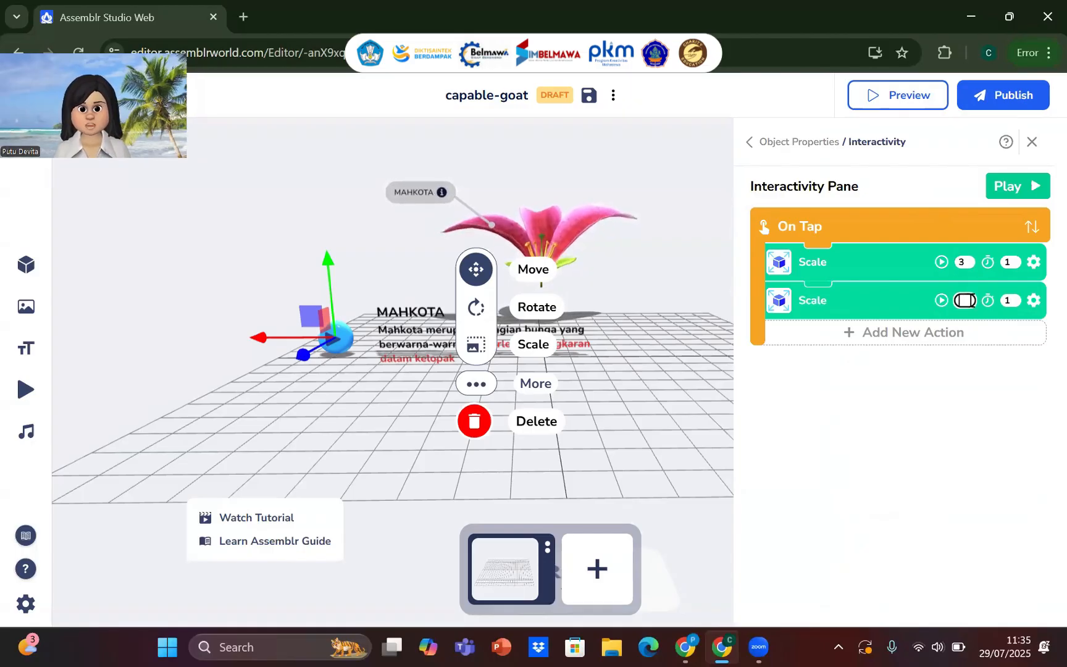
text(6)
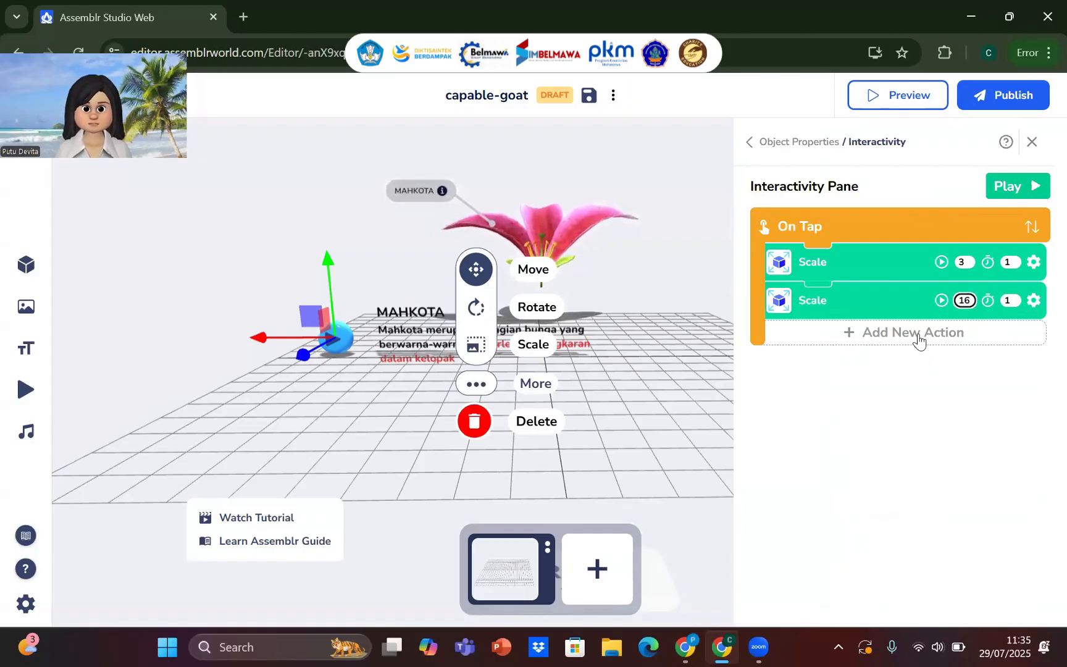
Add a Sound Effect action to the play button using the Mahkota audio file from Documents, placed as SFX, and apply it
click(917, 338)
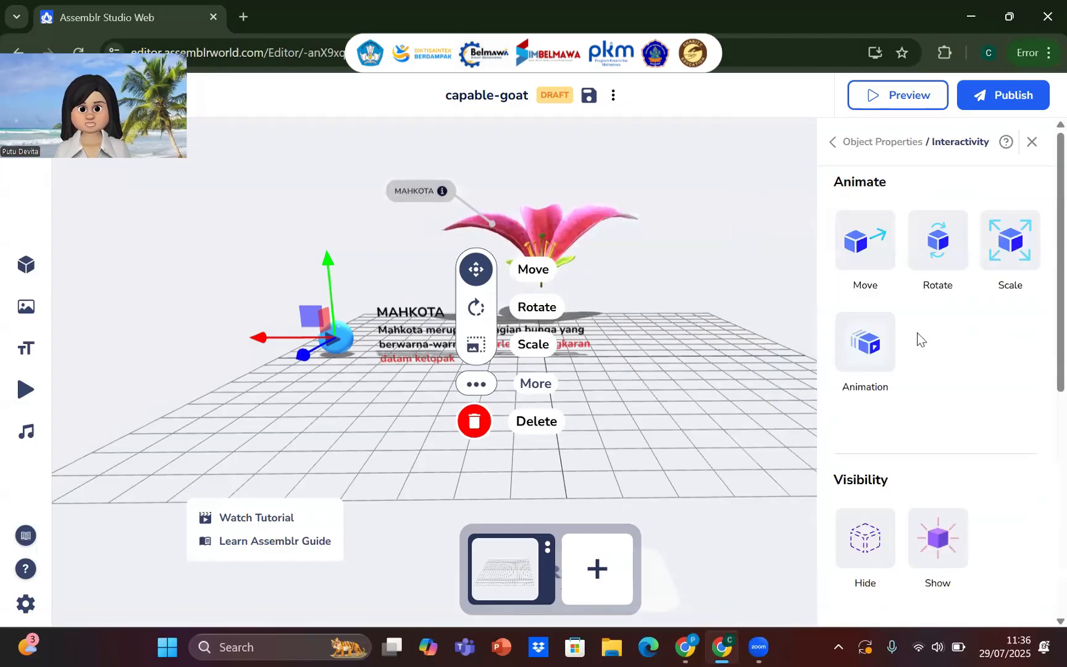
scroll(888, 437, down, 5)
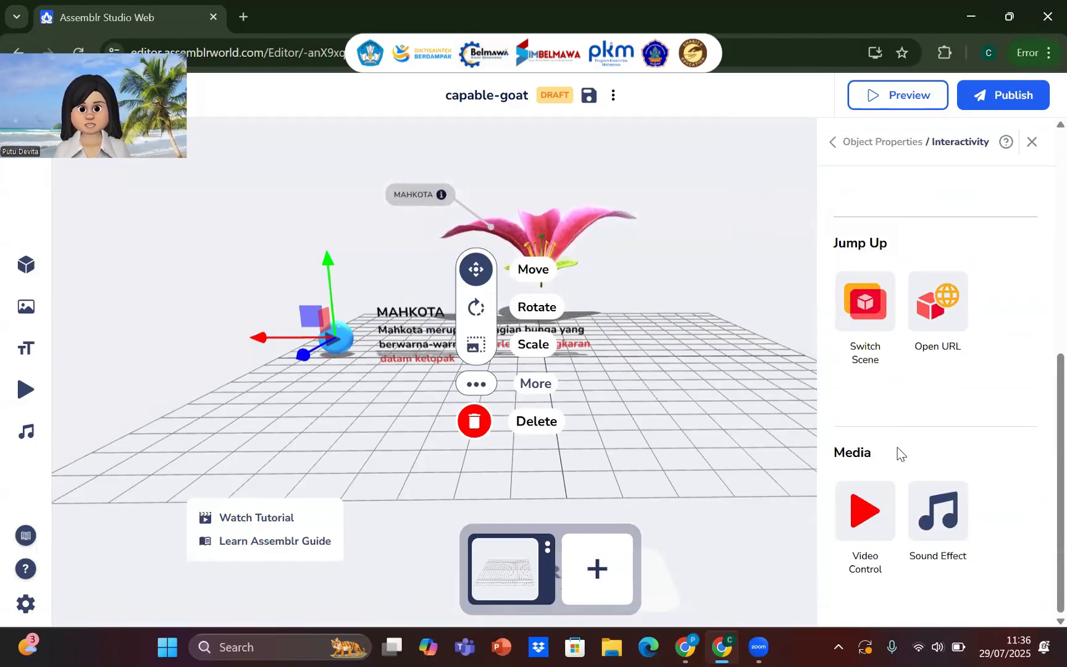
click(947, 526)
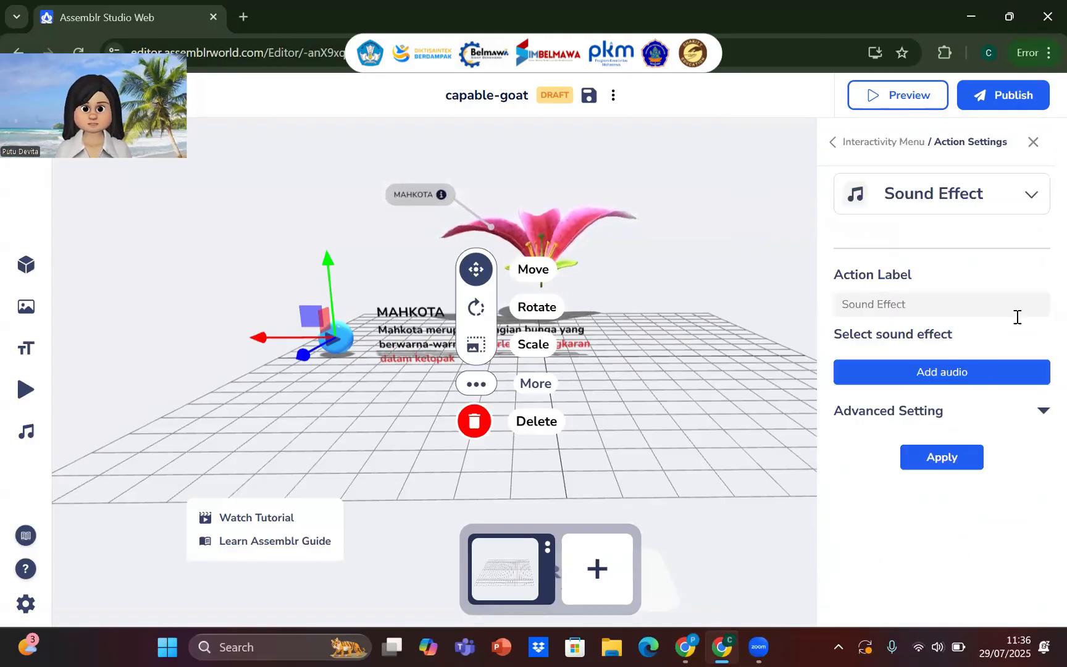
click(1005, 370)
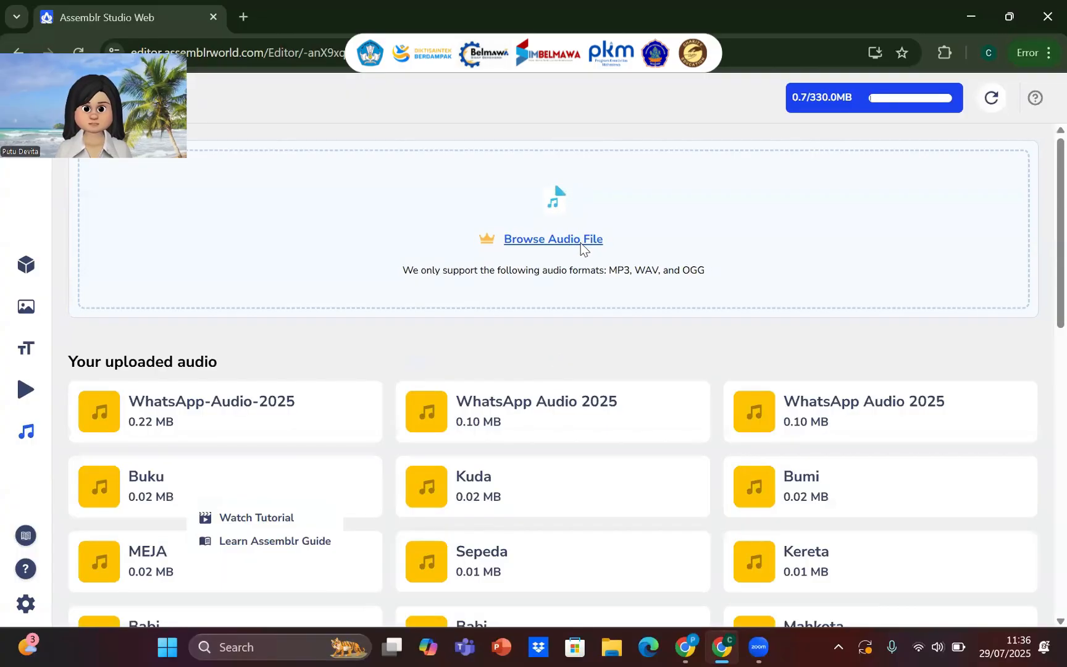
click(561, 242)
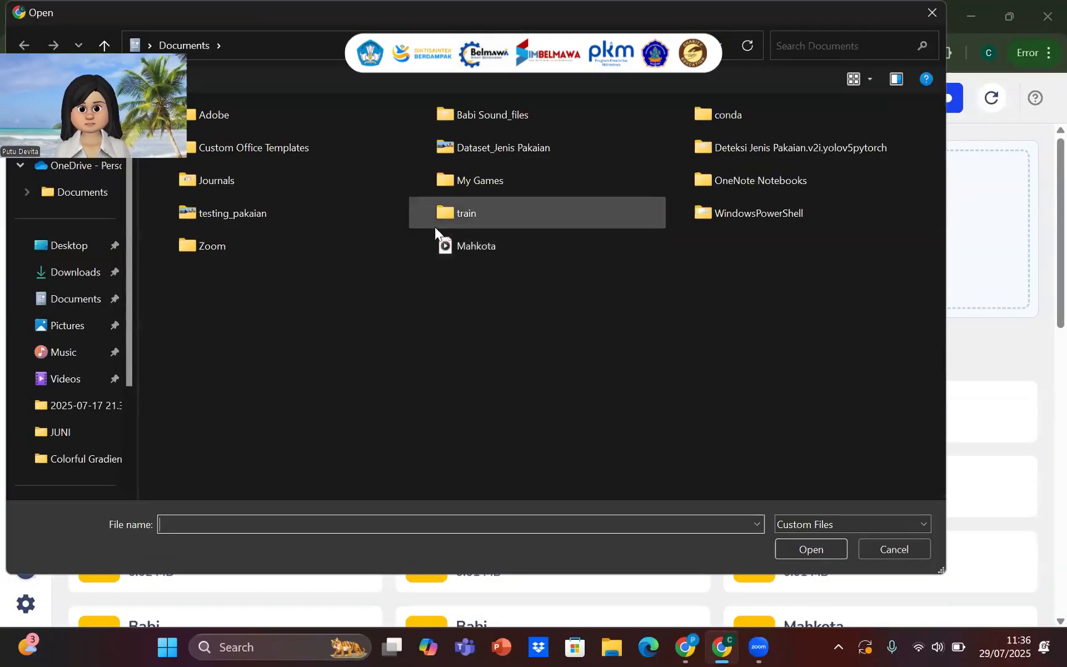
click(478, 257)
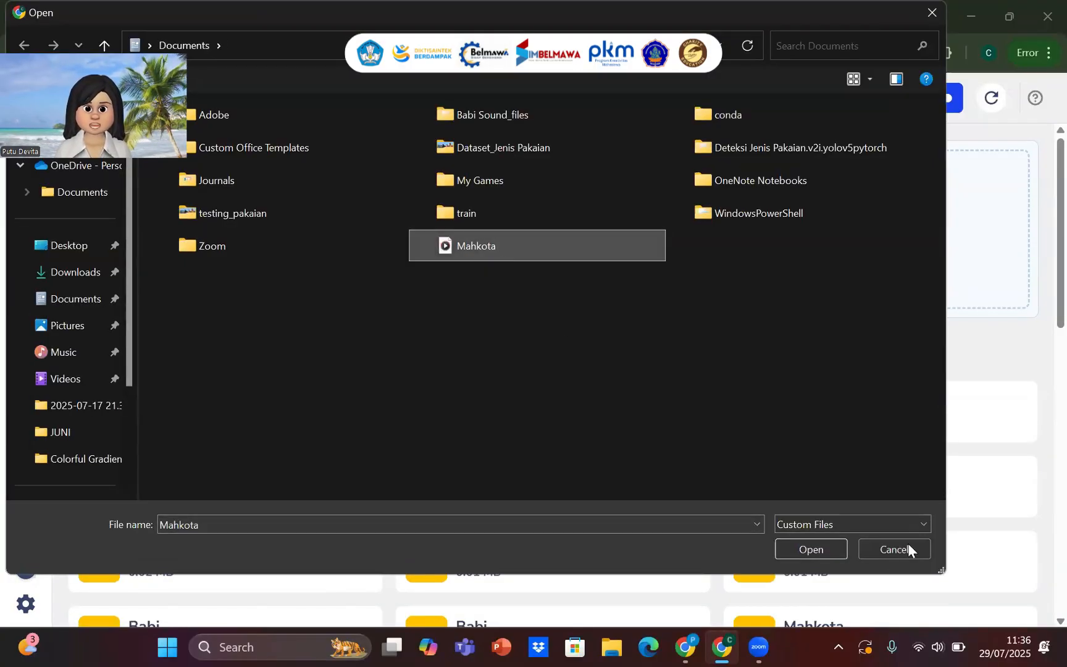
click(807, 545)
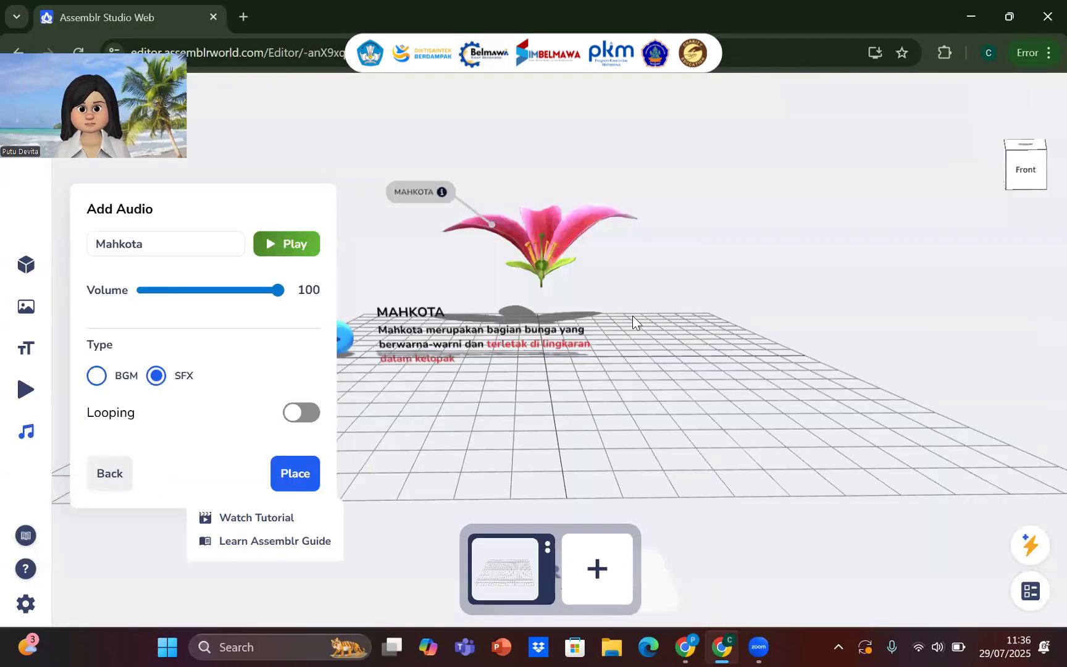
click(310, 474)
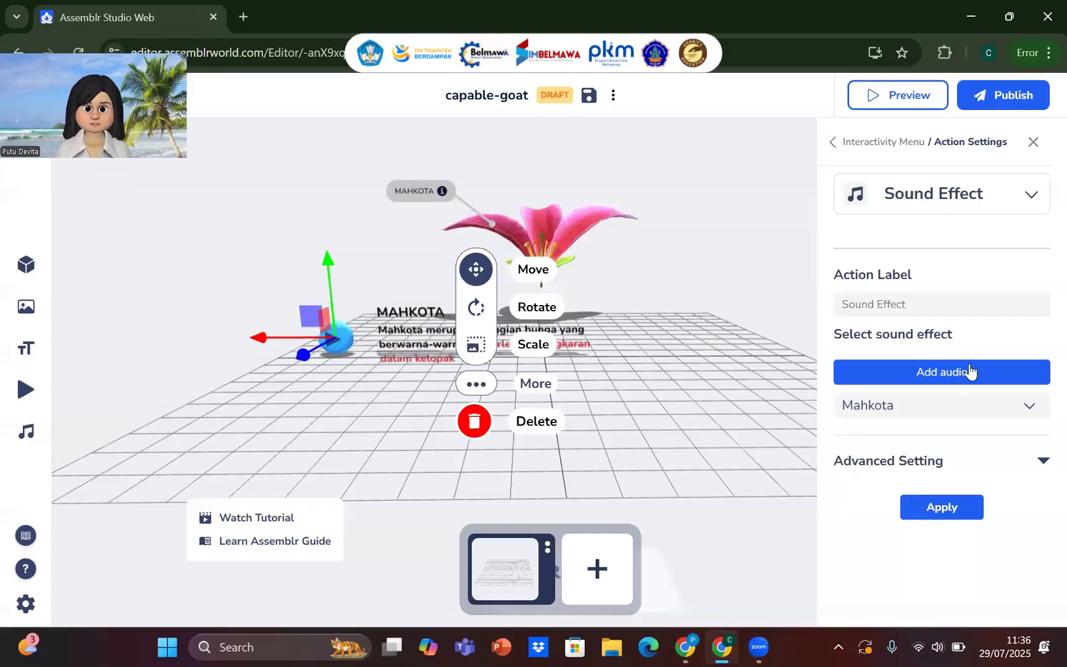
click(932, 509)
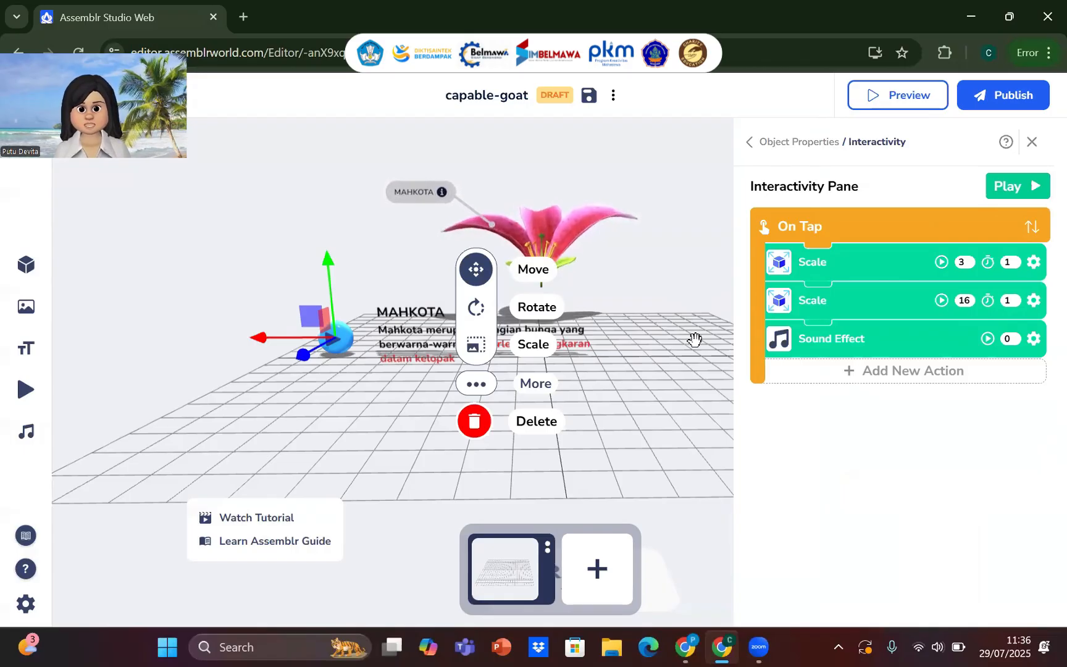
Set the Image Mahkota object's scale to 0 on X, Y and Z, and deselect it
click(425, 326)
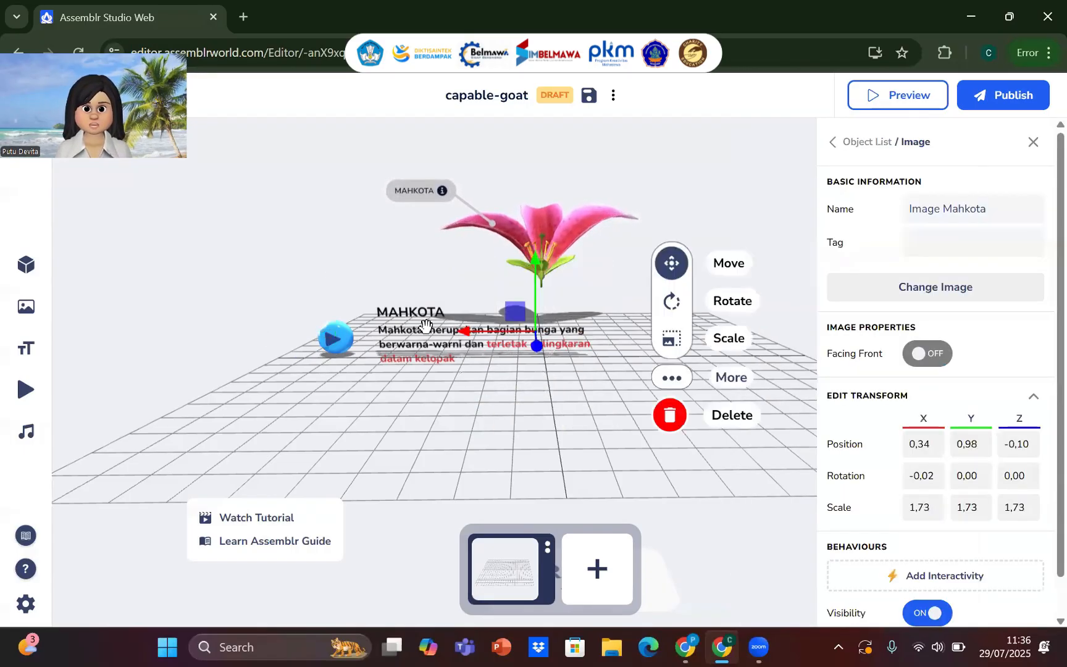
scroll(938, 464, down, 1)
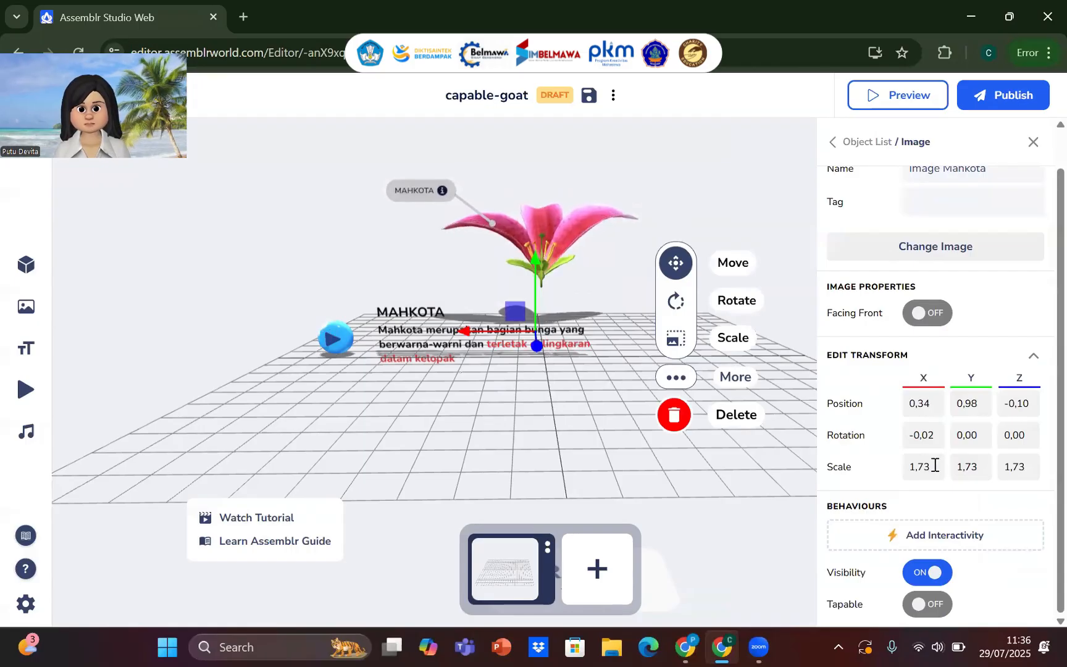
drag(935, 466, 906, 468)
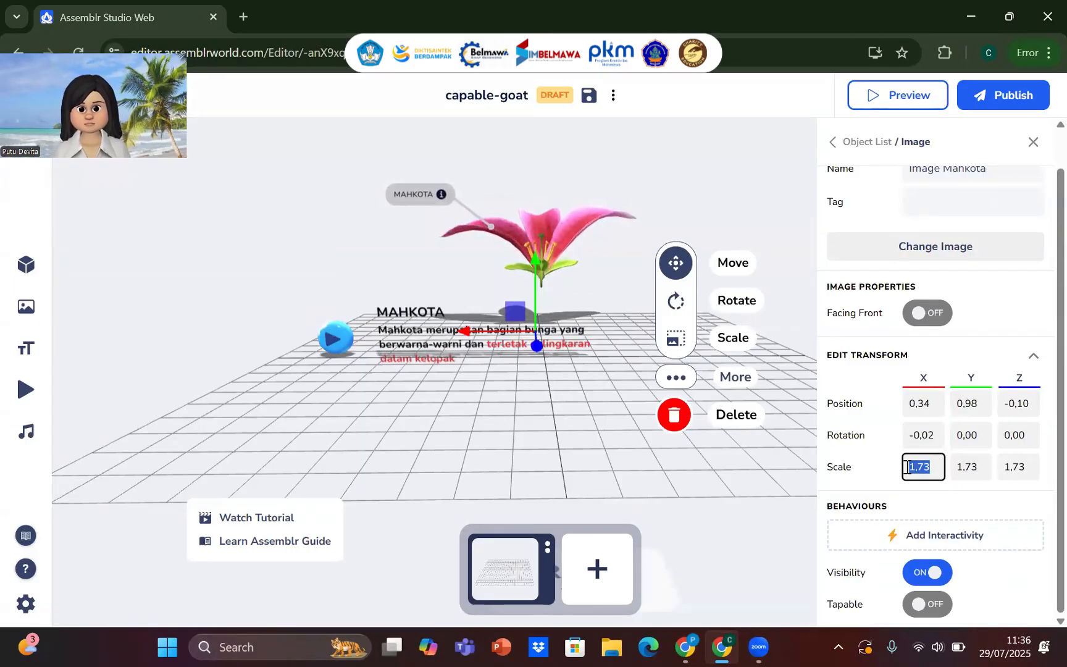
key(BackSpace)
text(0)
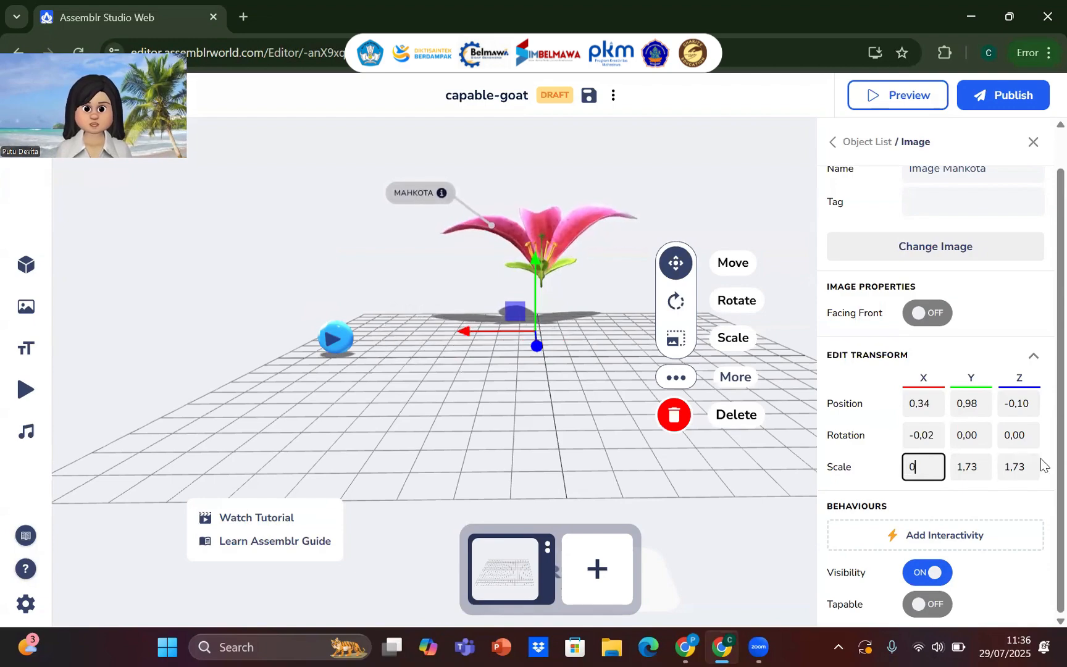
click(988, 473)
key(BackSpace)
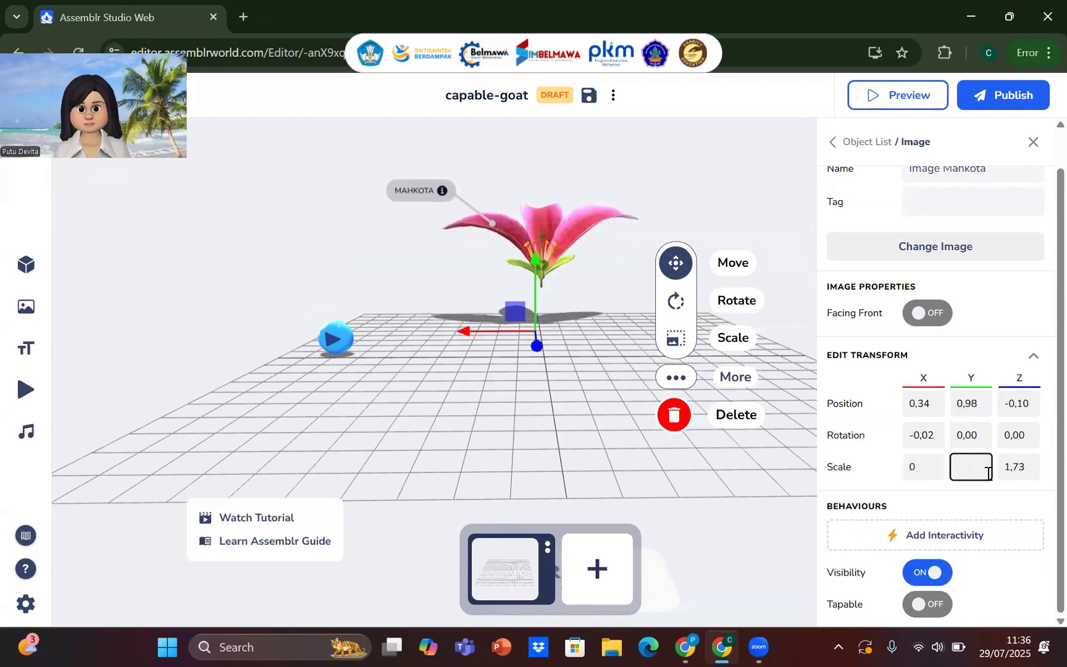
text(0)
click(1031, 462)
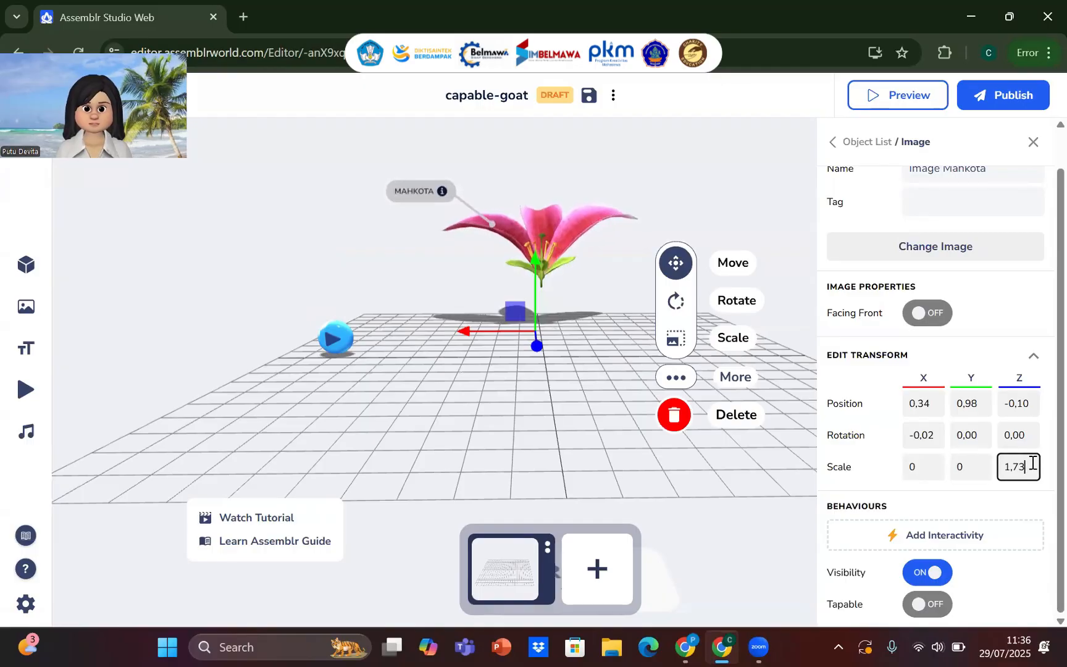
key(BackSpace)
key(BackSpace)
key(BackSpace)
text(0)
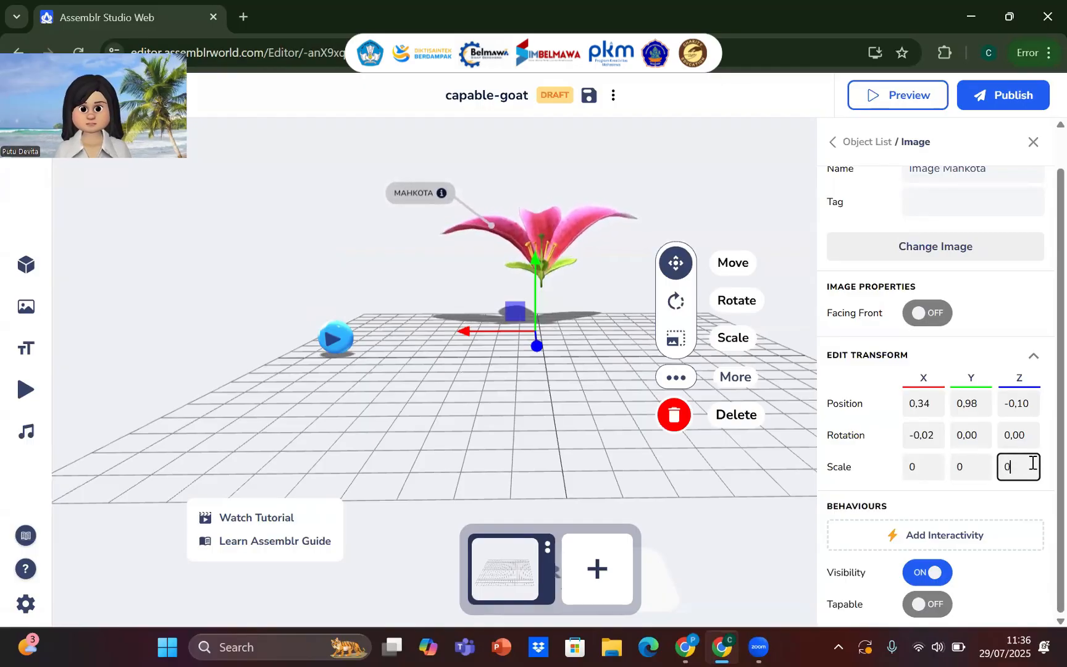
click(989, 505)
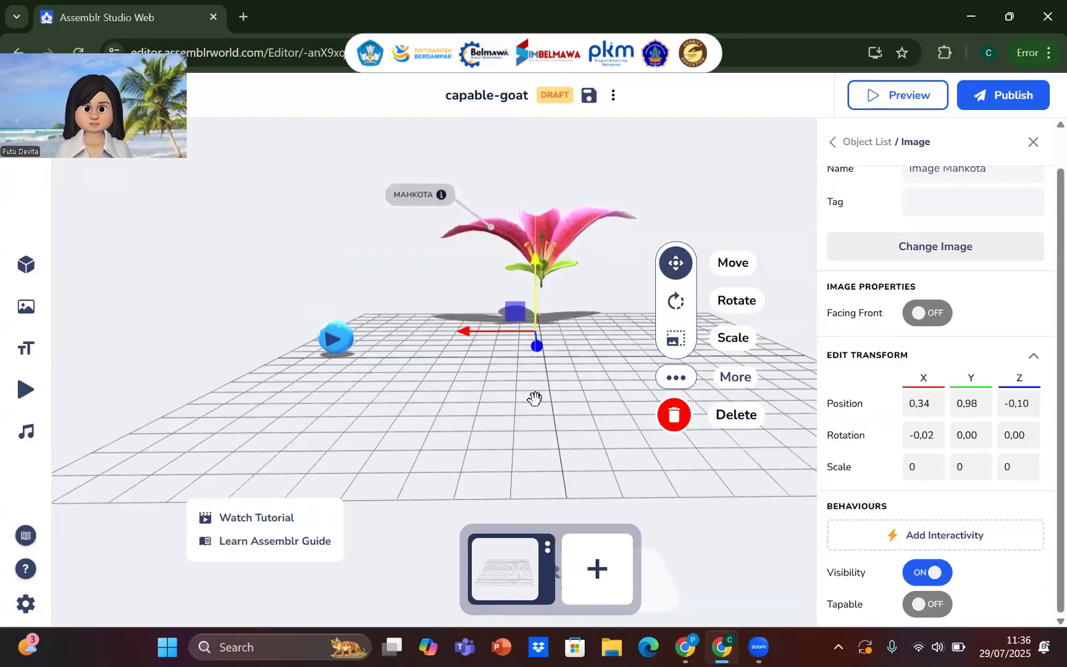
click(569, 332)
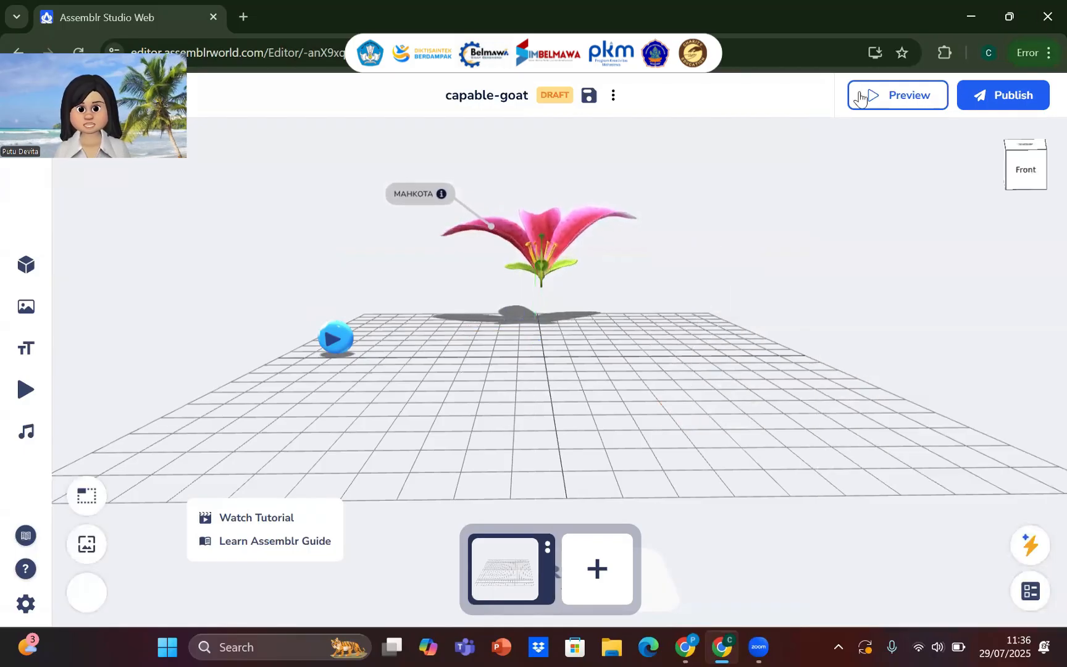
Preview the project and test the blue play button's interaction, raising the system volume to hear the audio
click(883, 94)
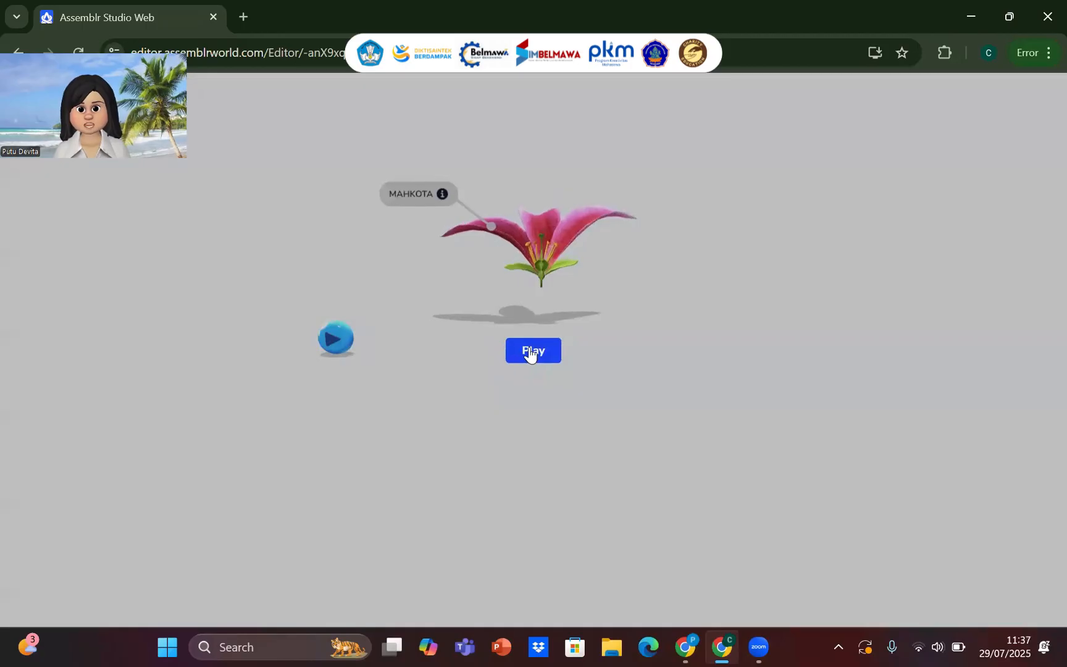
click(532, 350)
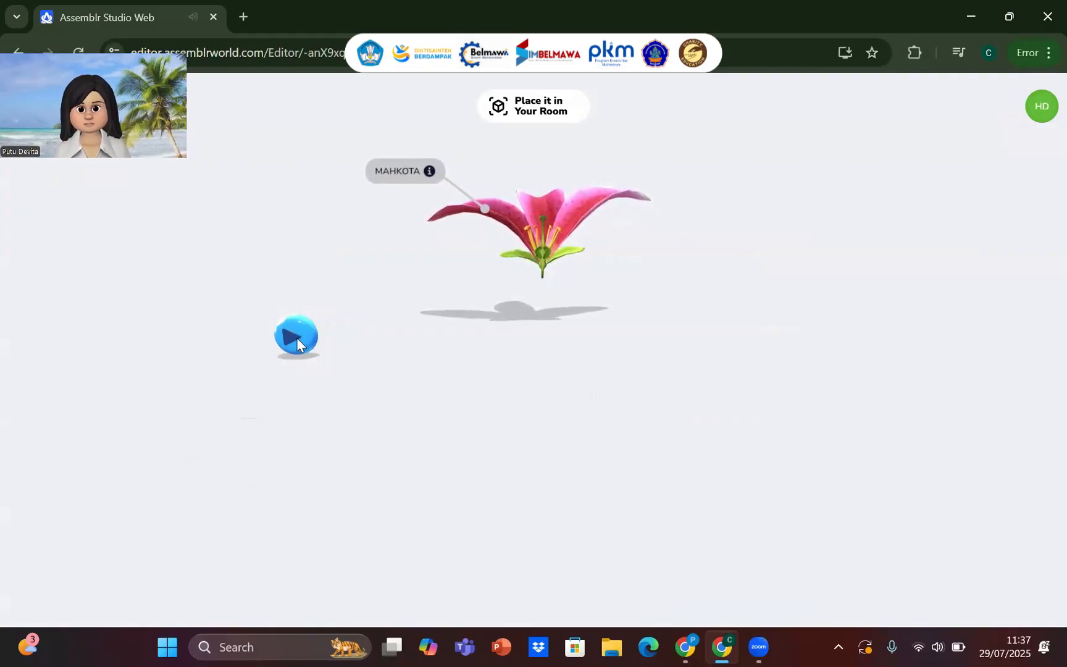
key(XF86AudioRaiseVolume)
key(XF86AudioRaiseVolume)
key(XF86AudioRaiseVolume)
key(XF86AudioRaiseVolume)
key(XF86AudioRaiseVolume)
key(XF86AudioRaiseVolume)
key(XF86AudioRaiseVolume)
key(XF86AudioRaiseVolume)
key(XF86AudioRaiseVolume)
key(XF86AudioRaiseVolume)
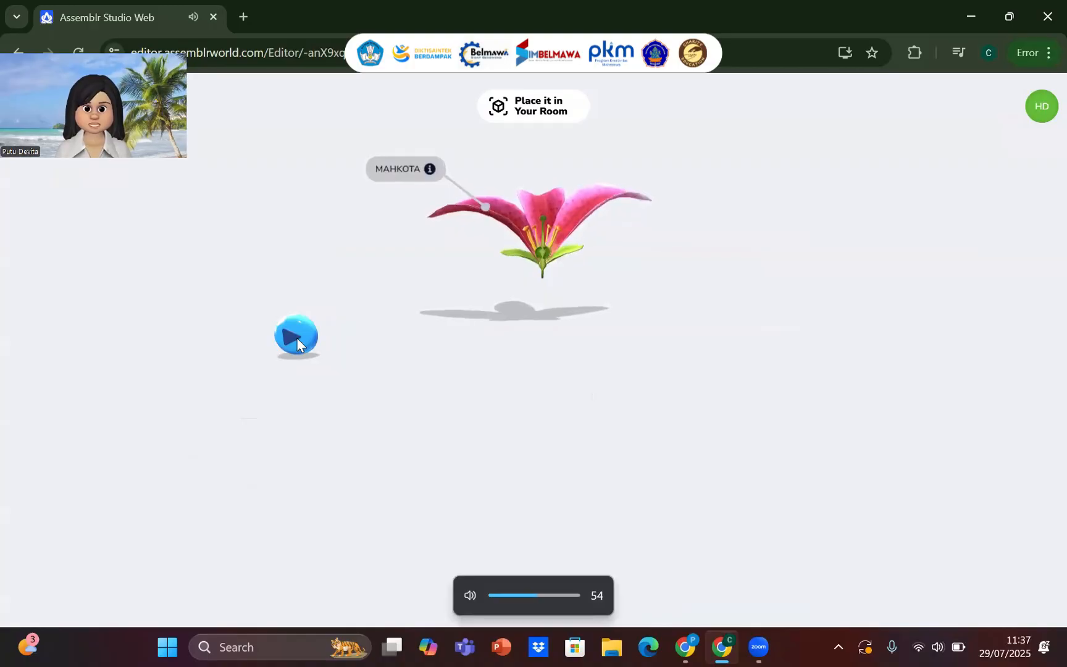
key(XF86AudioRaiseVolume)
key(XF86AudioRaiseVolume)
key(XF86AudioRaiseVolume)
key(XF86AudioRaiseVolume)
key(XF86AudioRaiseVolume)
key(XF86AudioRaiseVolume)
key(XF86AudioRaiseVolume)
key(XF86AudioRaiseVolume)
key(XF86AudioRaiseVolume)
key(XF86AudioRaiseVolume)
key(XF86AudioRaiseVolume)
key(XF86AudioRaiseVolume)
key(XF86AudioRaiseVolume)
key(XF86AudioRaiseVolume)
key(XF86AudioRaiseVolume)
key(XF86AudioRaiseVolume)
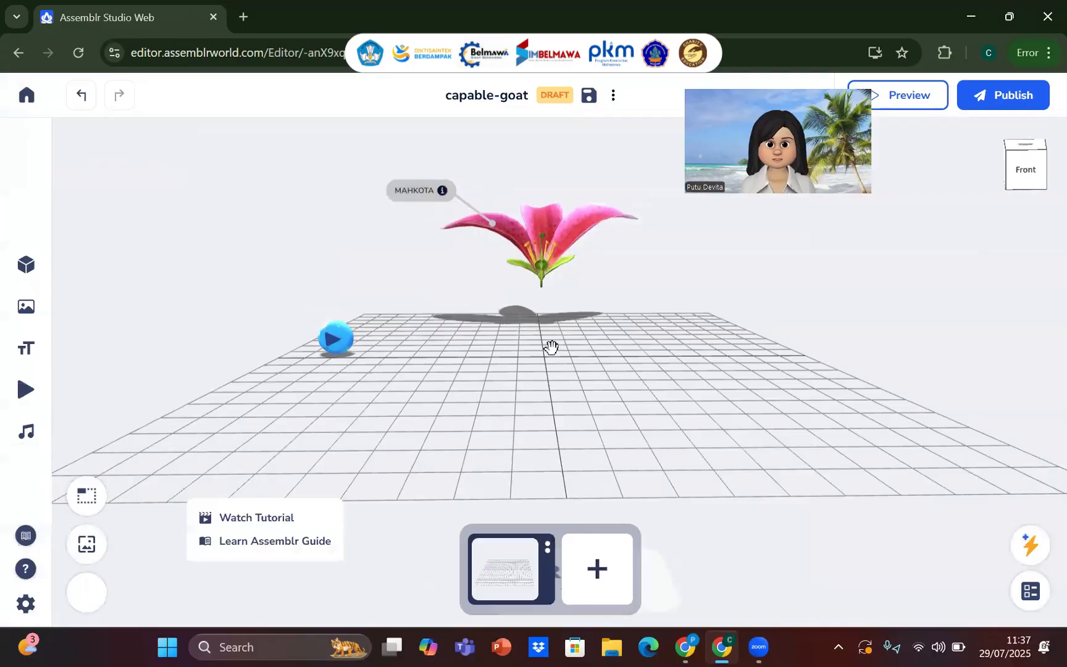
Start publishing the project and capture a thumbnail of the lily enlarged and viewed slightly from above
scroll(551, 342, down, 1)
scroll(551, 343, up, 1)
scroll(551, 342, up, 1)
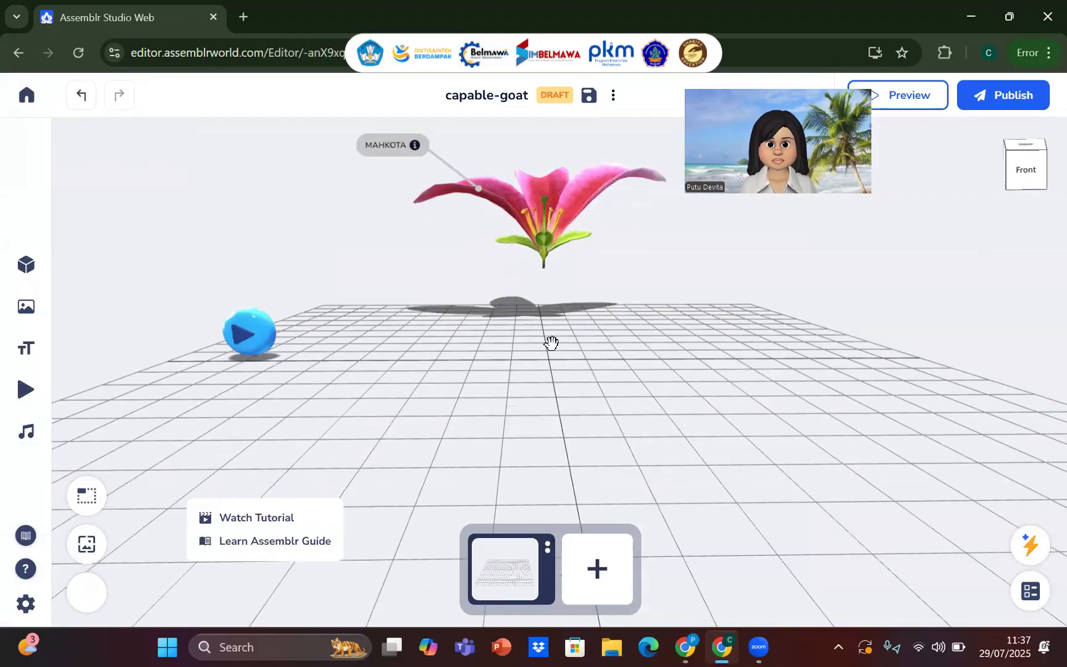
scroll(550, 343, down, 1)
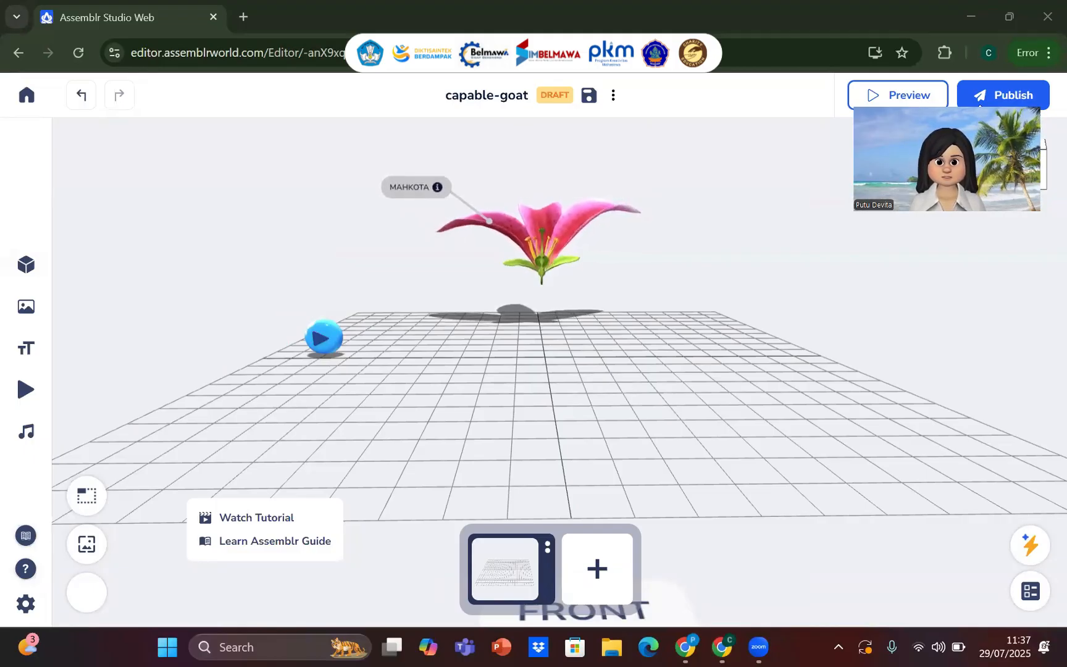
click(977, 93)
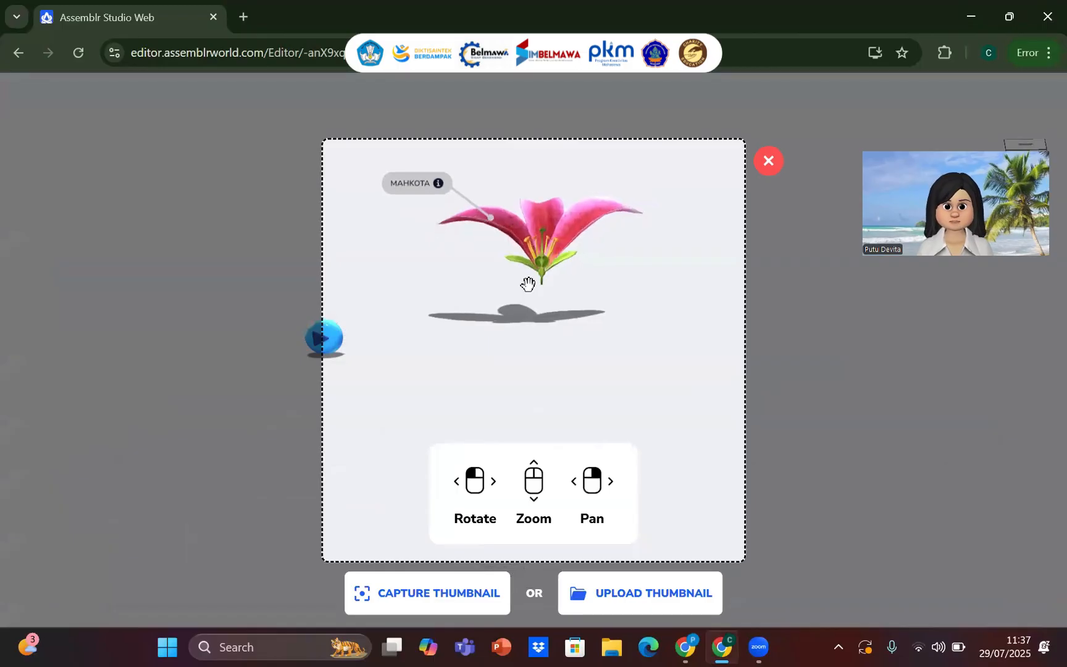
scroll(527, 286, up, 3)
drag(528, 286, 520, 478)
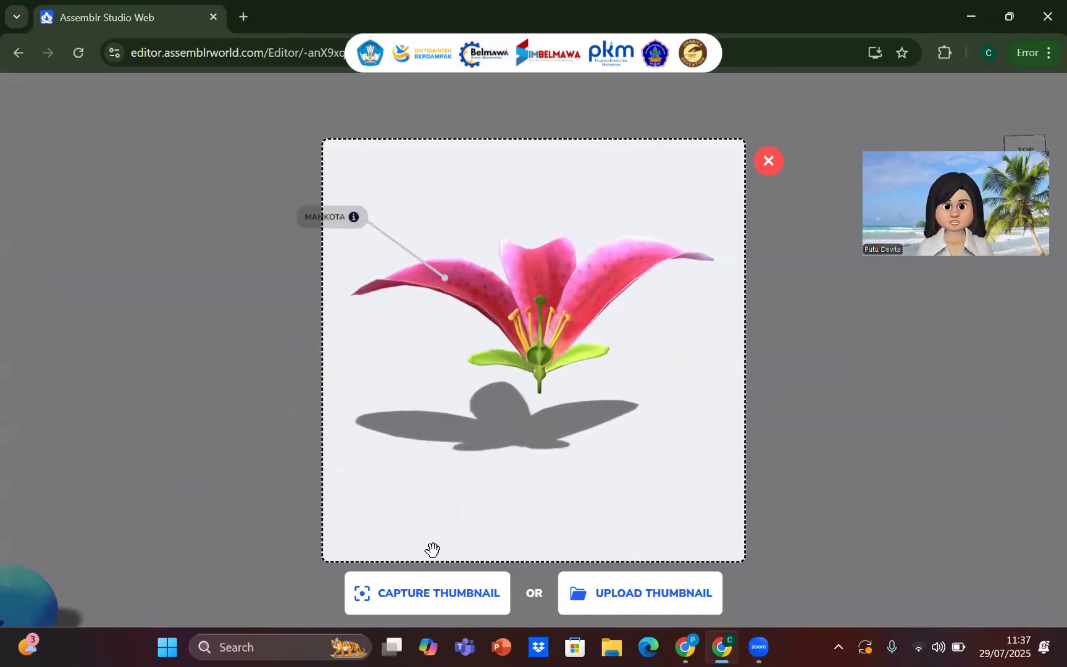
click(421, 594)
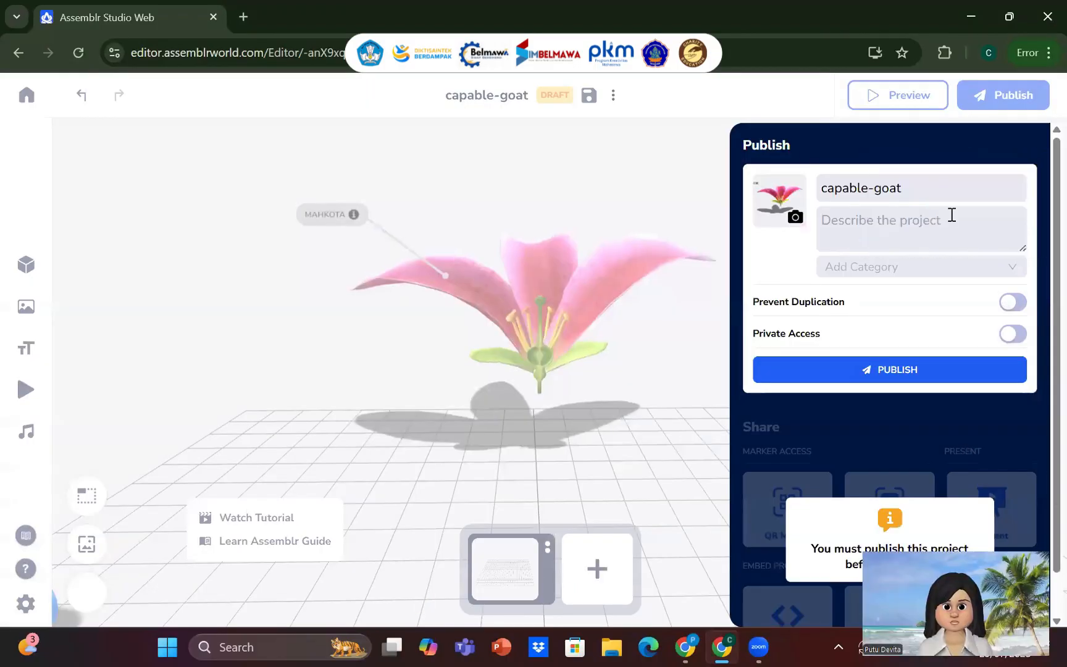
Name the project "Bagian Bunga Tutor" and publish it
click(925, 190)
key(BackSpace)
key(BackSpace)
key(BackSpace)
key(BackSpace)
key(BackSpace)
key(BackSpace)
key(BackSpace)
key(BackSpace)
key(BackSpace)
key(BackSpace)
key(BackSpace)
key(BackSpace)
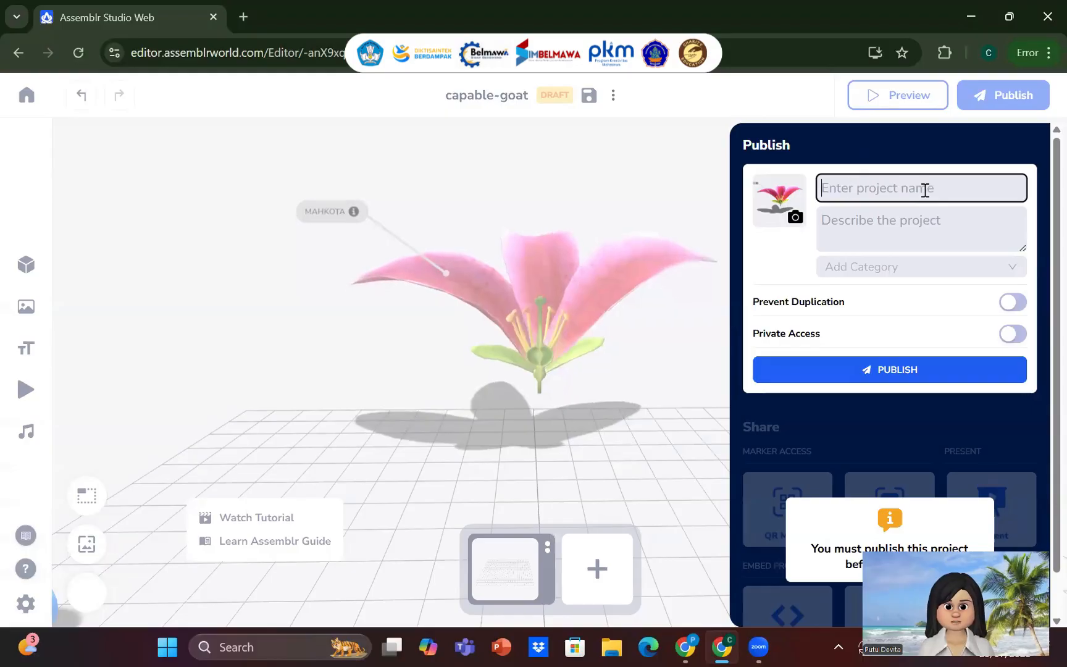
text(Bgaaia)
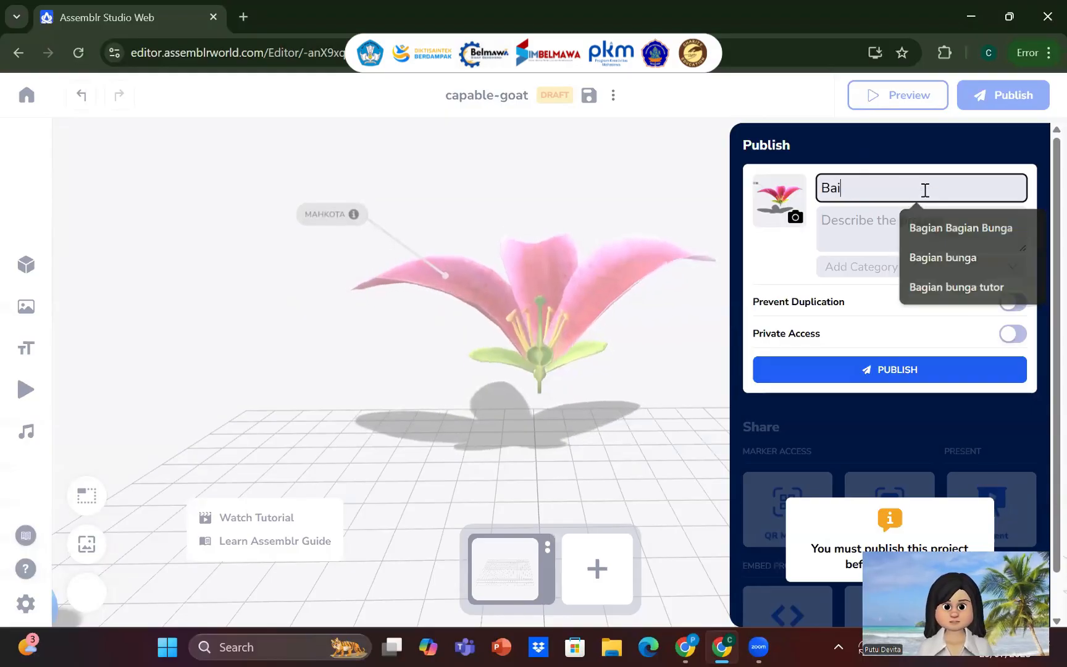
key(BackSpace)
key(BackSpace)
text(gian)
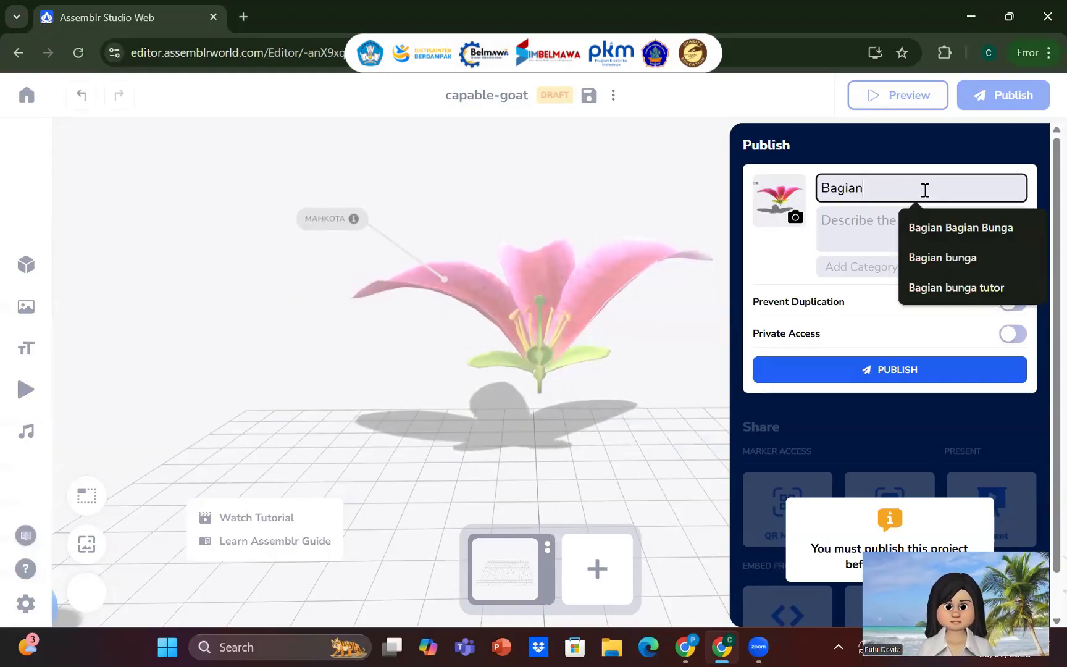
text( Bunga Tutor)
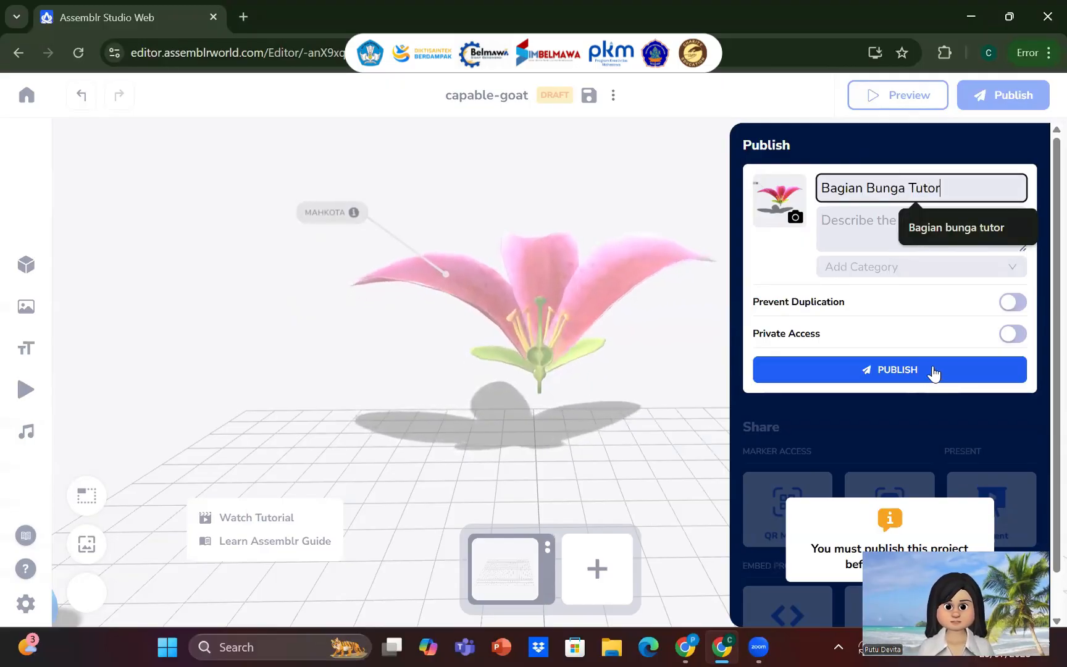
click(933, 370)
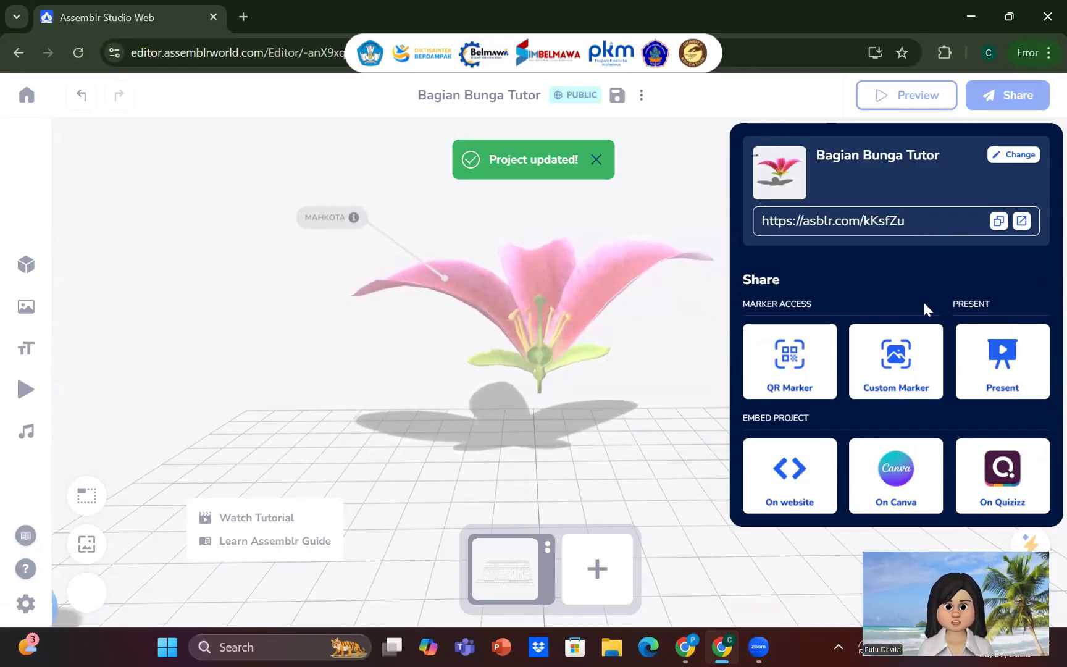
Close the sharing options, save the project, and exit the editor to the home page's Project AR list
click(707, 299)
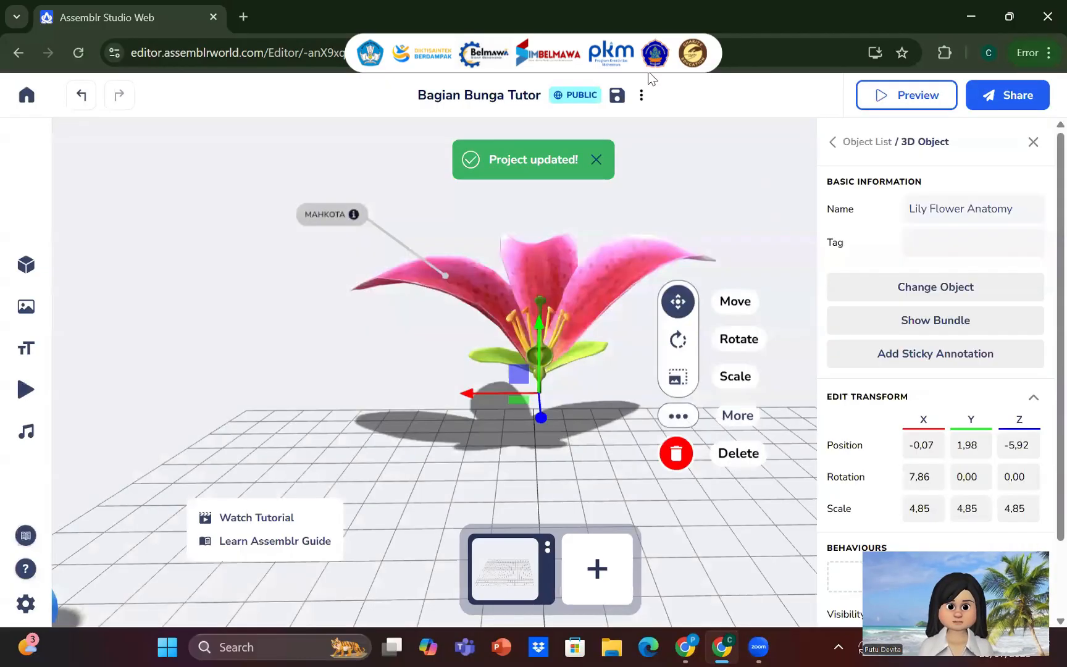
click(618, 96)
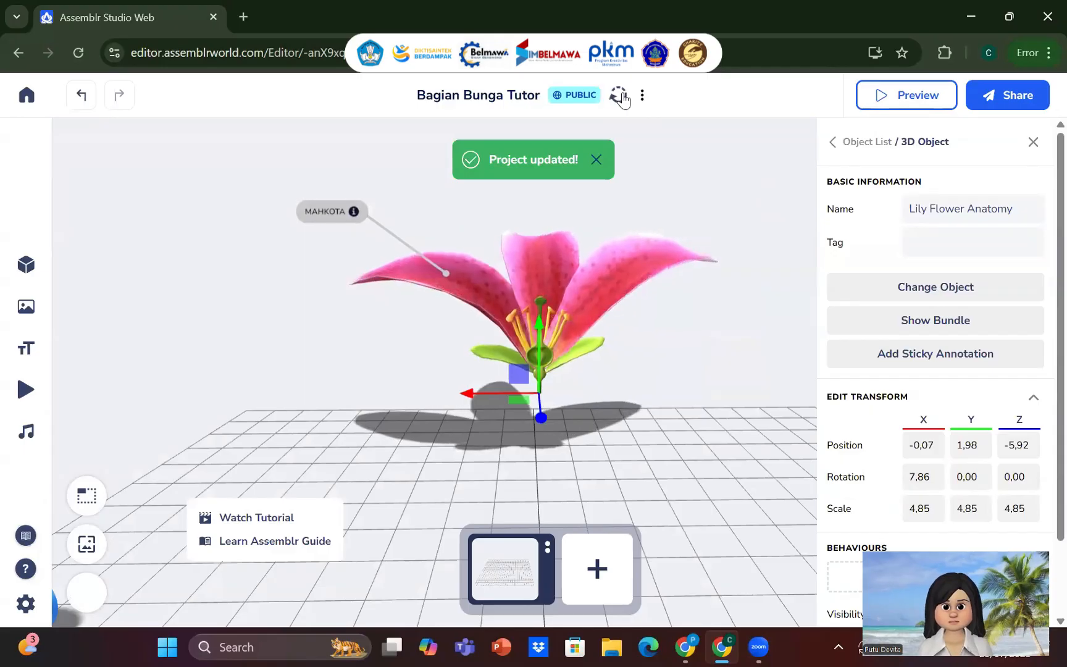
click(25, 96)
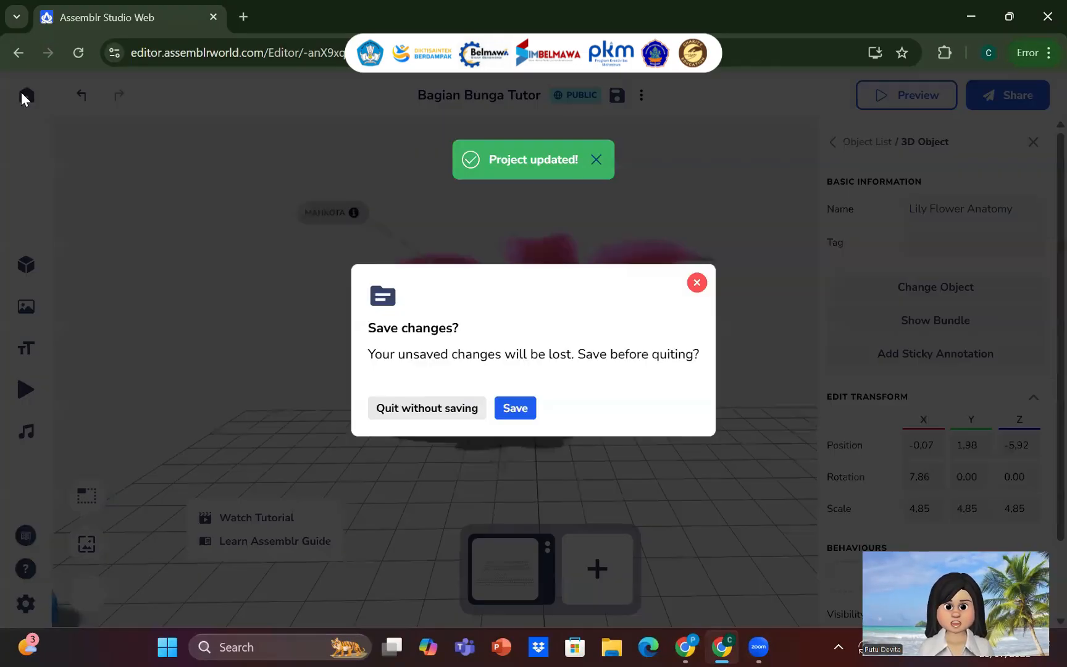
click(515, 408)
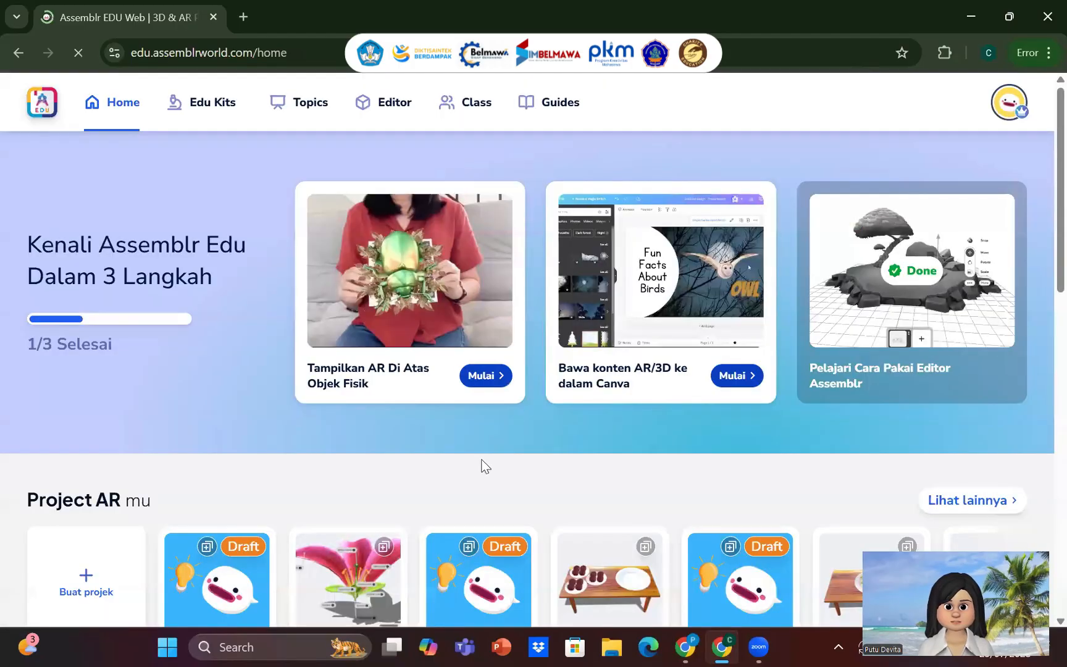
scroll(471, 492, down, 3)
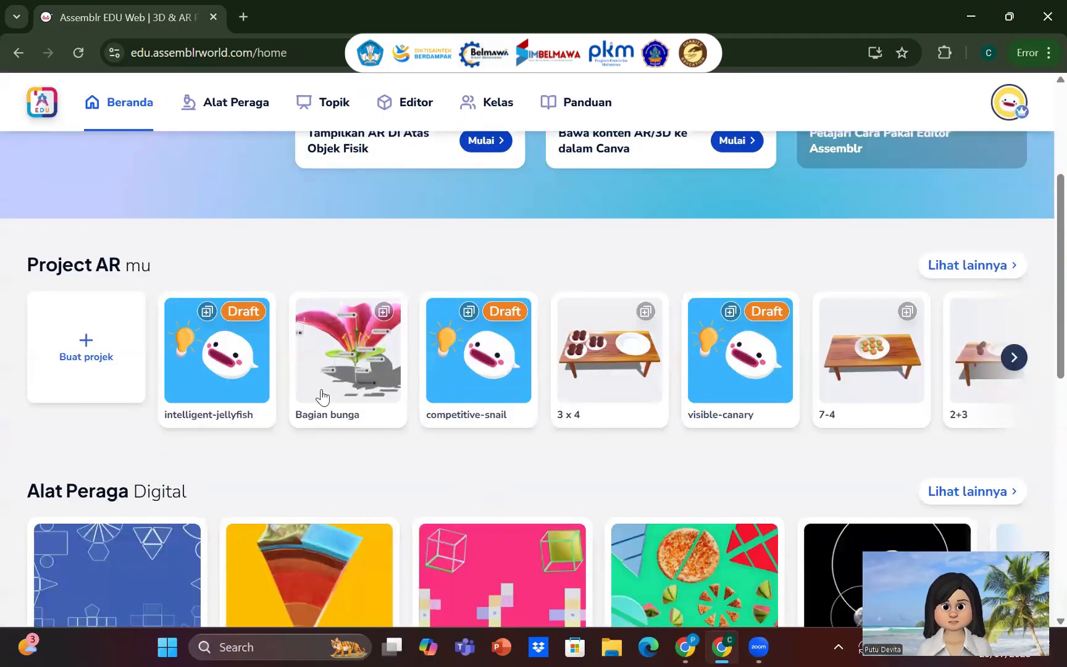
scroll(253, 434, down, 3)
scroll(253, 434, up, 3)
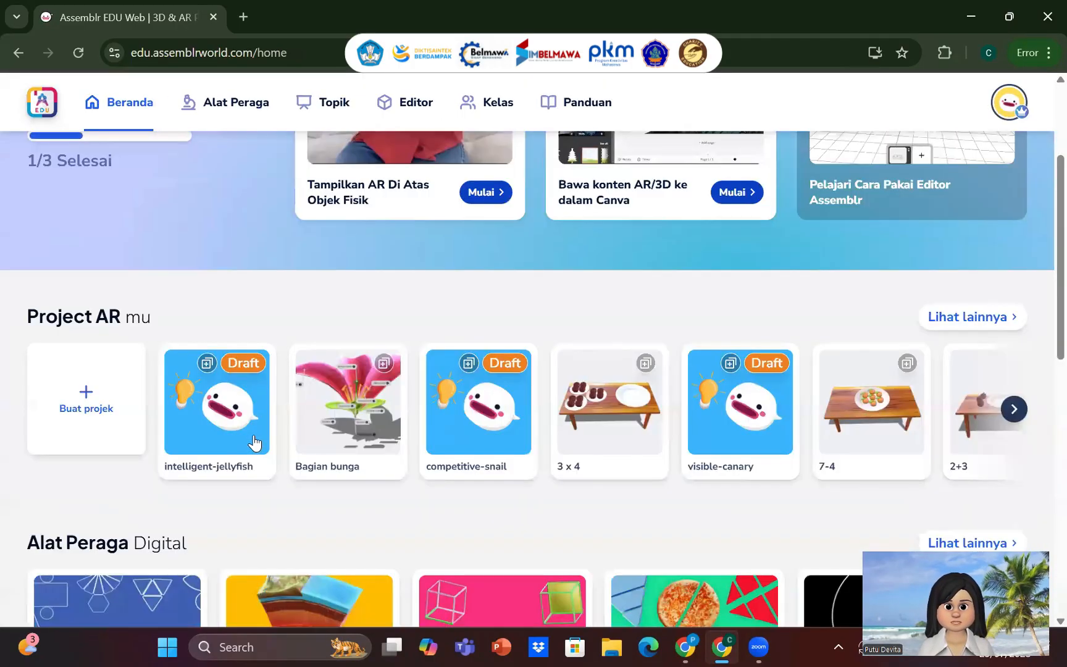